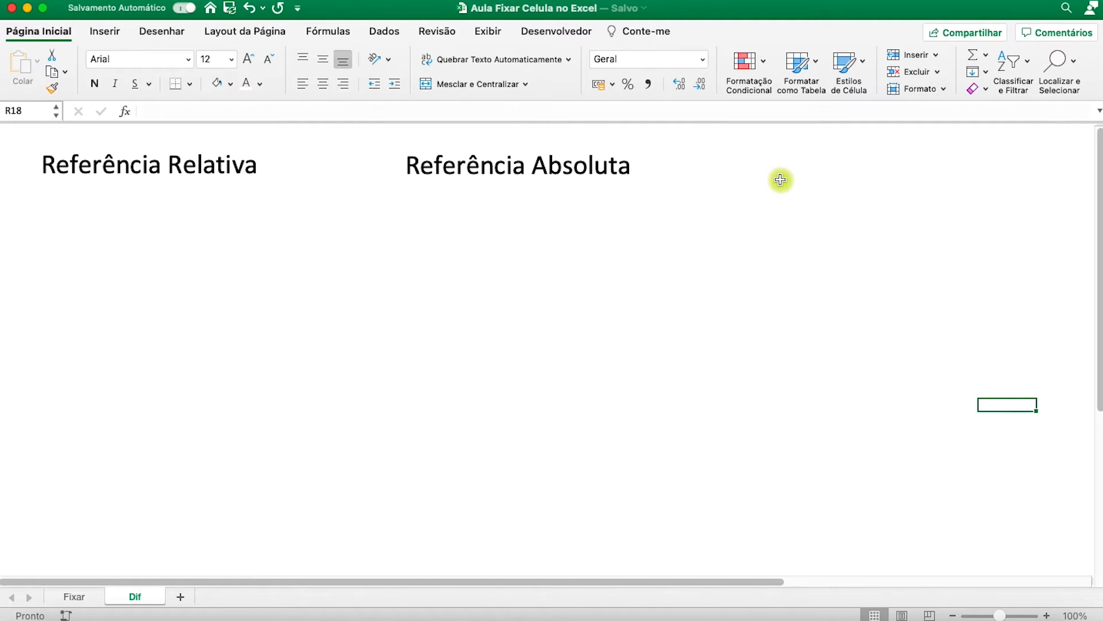
Step: Place blue arrows under both headings pointing to the examples C3 and $C$3, with an orange X between them
{"action": "left_click", "coordinate": [781, 163]}
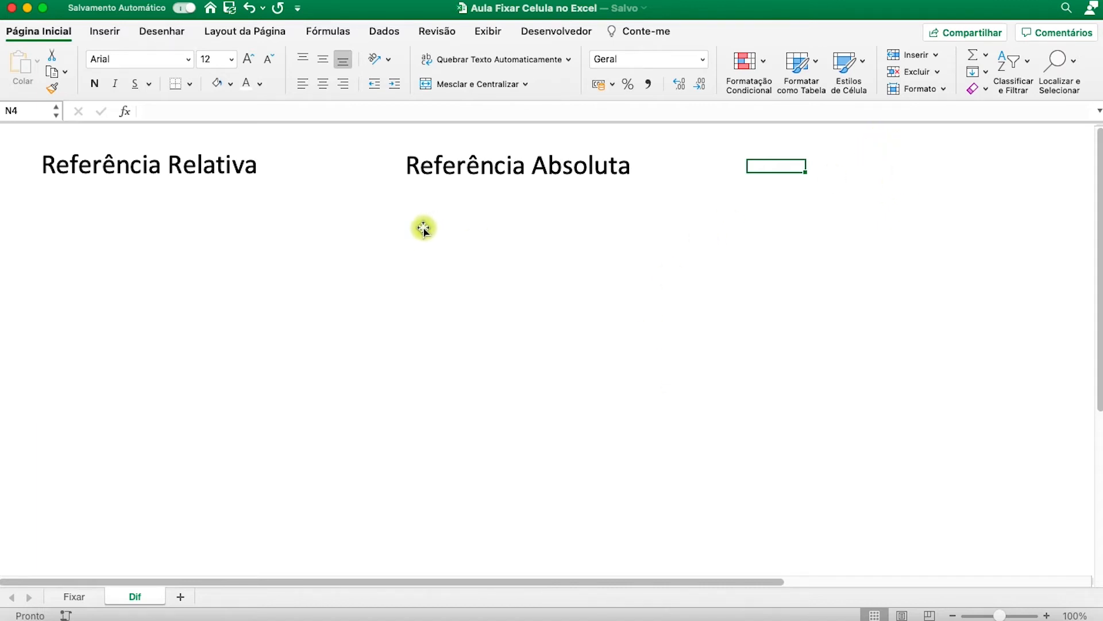
{"action": "key", "text": "cmd+v"}
{"action": "key", "text": "Escape"}
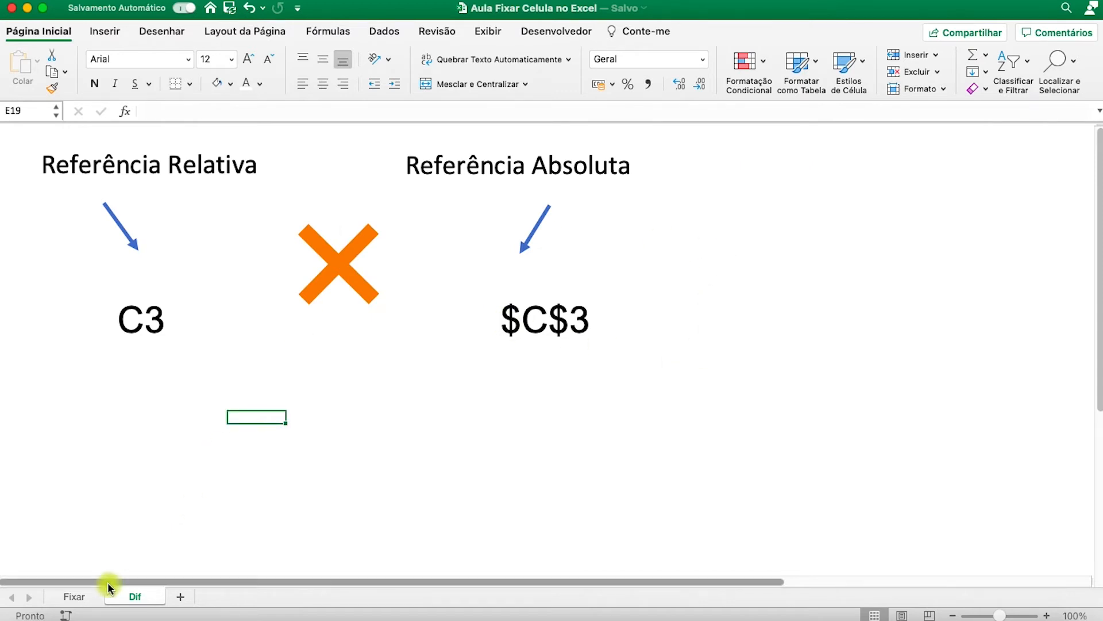
Step: Open the Fixar sheet and examine the Qtd column, the Fórmula column and the unit value in H3
{"action": "left_click", "coordinate": [72, 596]}
{"action": "left_click", "coordinate": [190, 233]}
{"action": "left_click", "coordinate": [188, 186]}
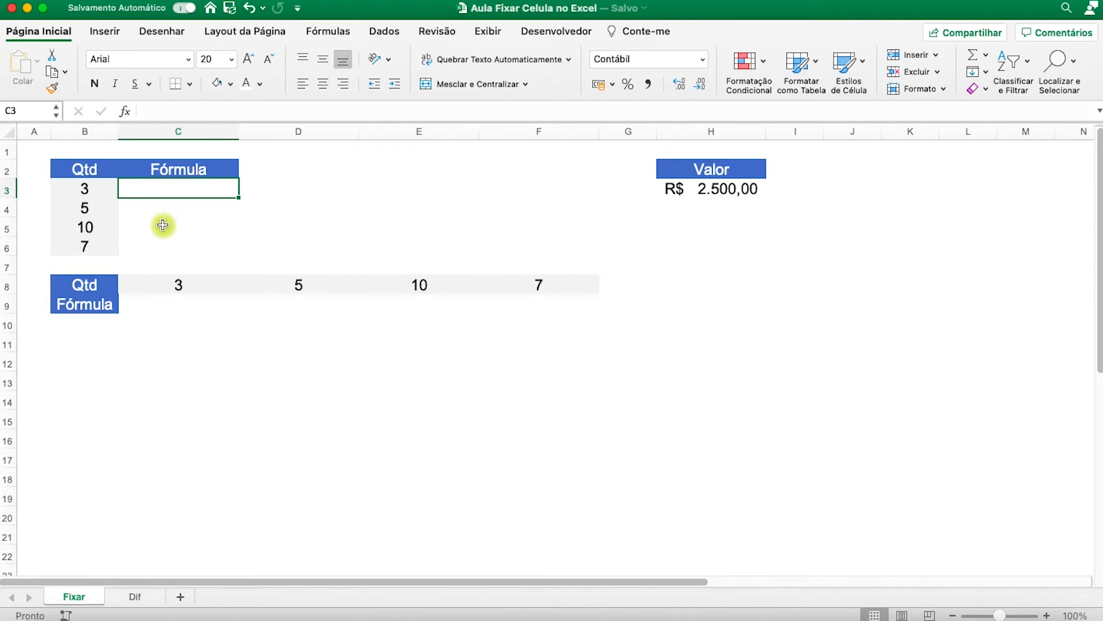
{"action": "left_click", "coordinate": [743, 167]}
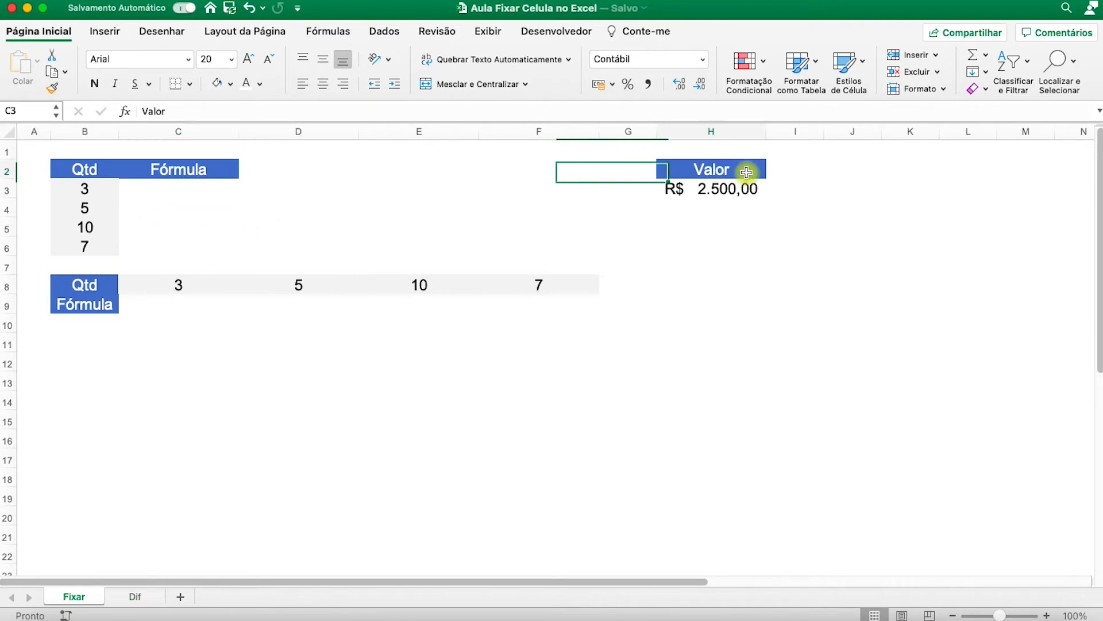
{"action": "left_click", "coordinate": [712, 190]}
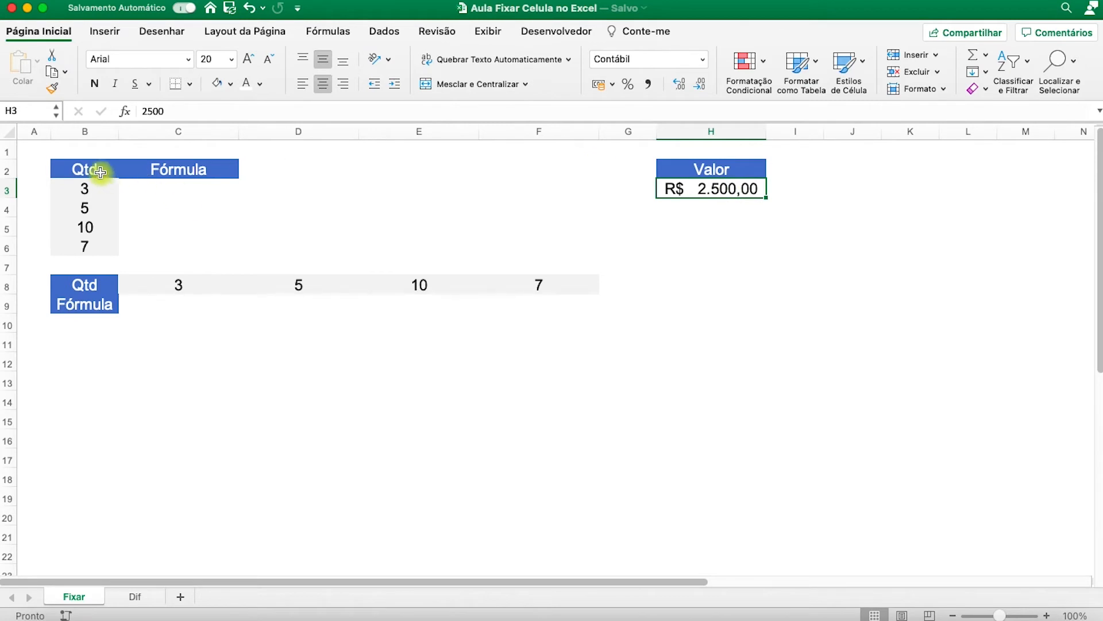
{"action": "left_click_drag", "start_coordinate": [75, 170], "coordinate": [95, 265]}
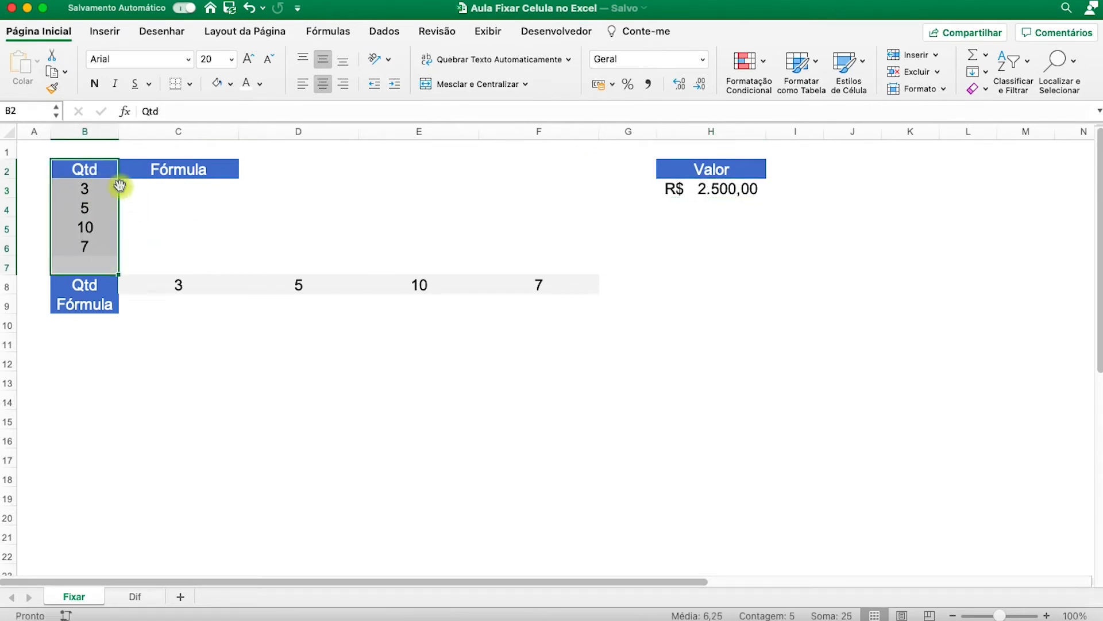
{"action": "left_click", "coordinate": [154, 188]}
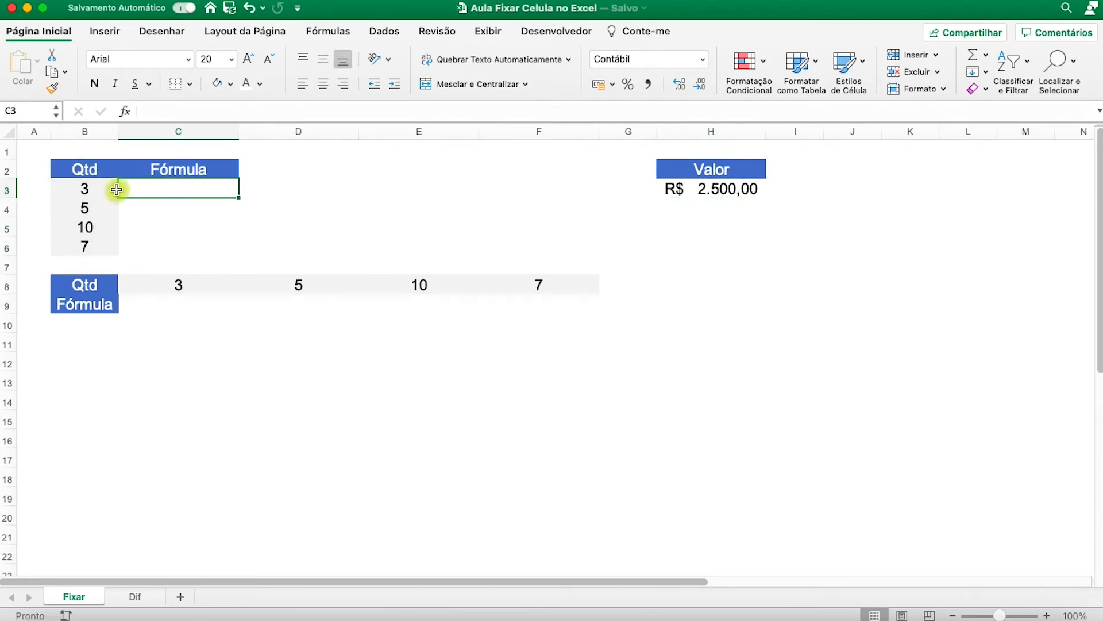
{"action": "left_click_drag", "start_coordinate": [87, 189], "coordinate": [91, 246]}
{"action": "left_click", "coordinate": [93, 191]}
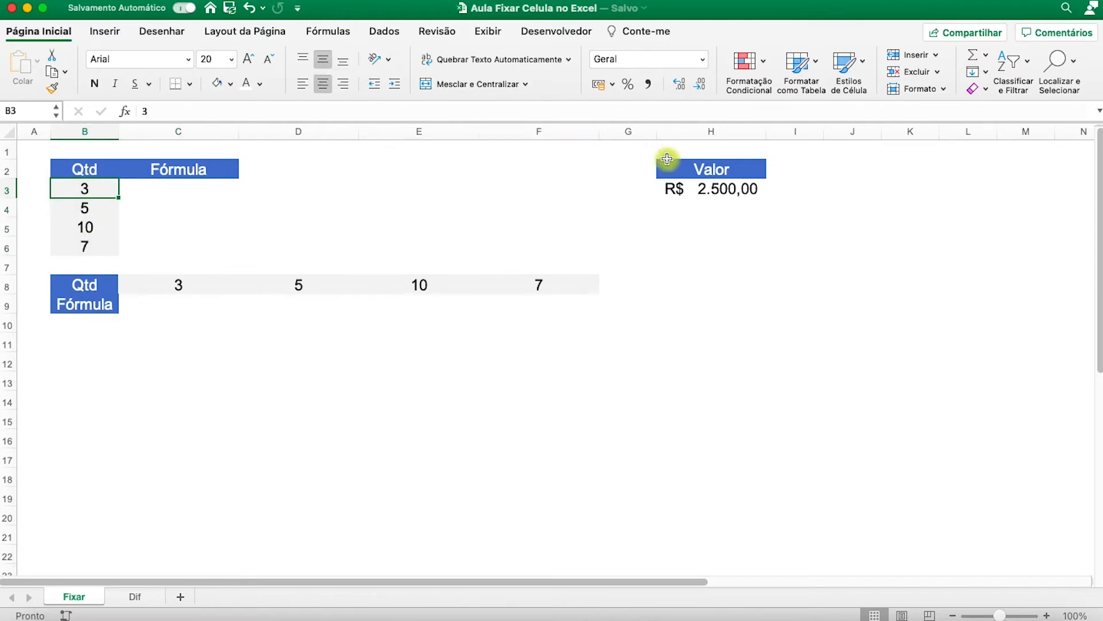
{"action": "left_click", "coordinate": [723, 192]}
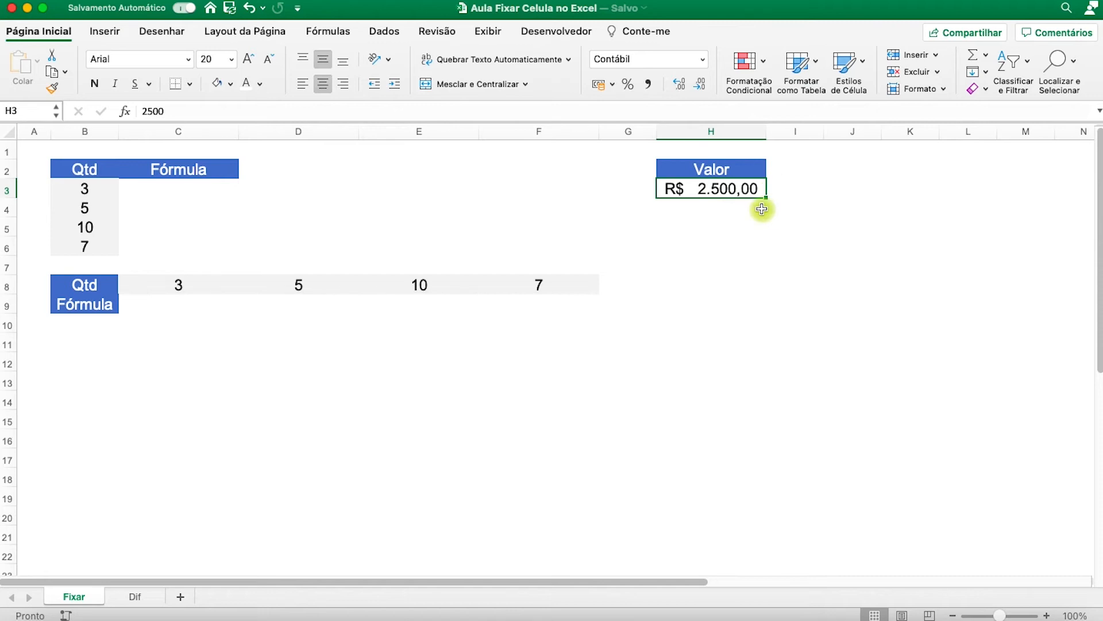
Step: Enter the formula =B3*H3 in cell C3 to multiply the first quantity by the value
{"action": "left_click", "coordinate": [202, 181]}
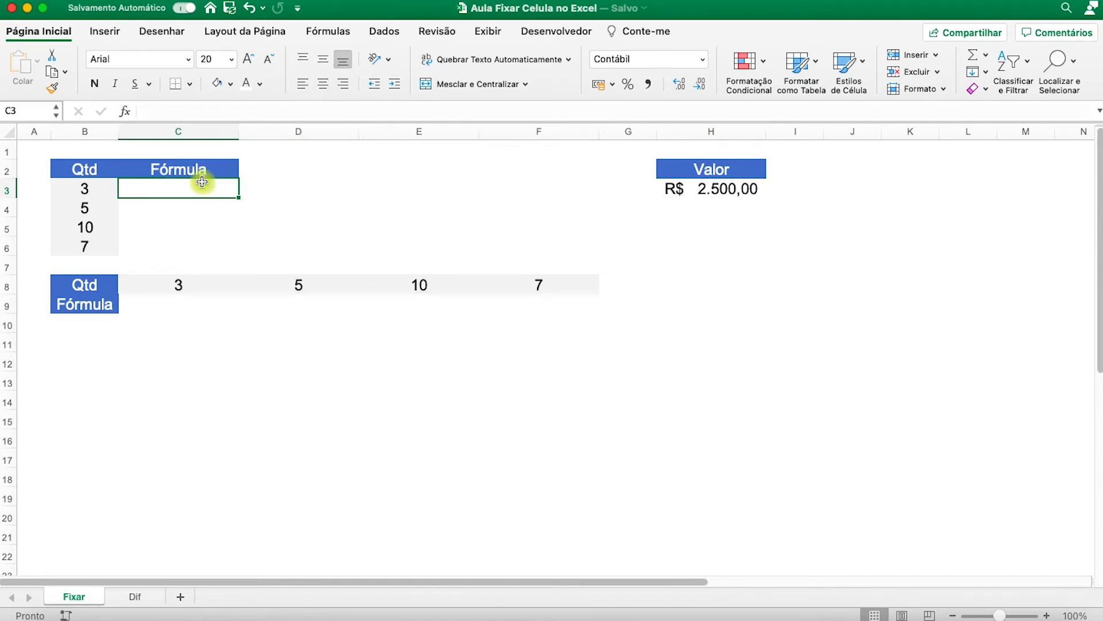
{"action": "type", "text": "="}
{"action": "key", "text": "Left"}
{"action": "type", "text": "*"}
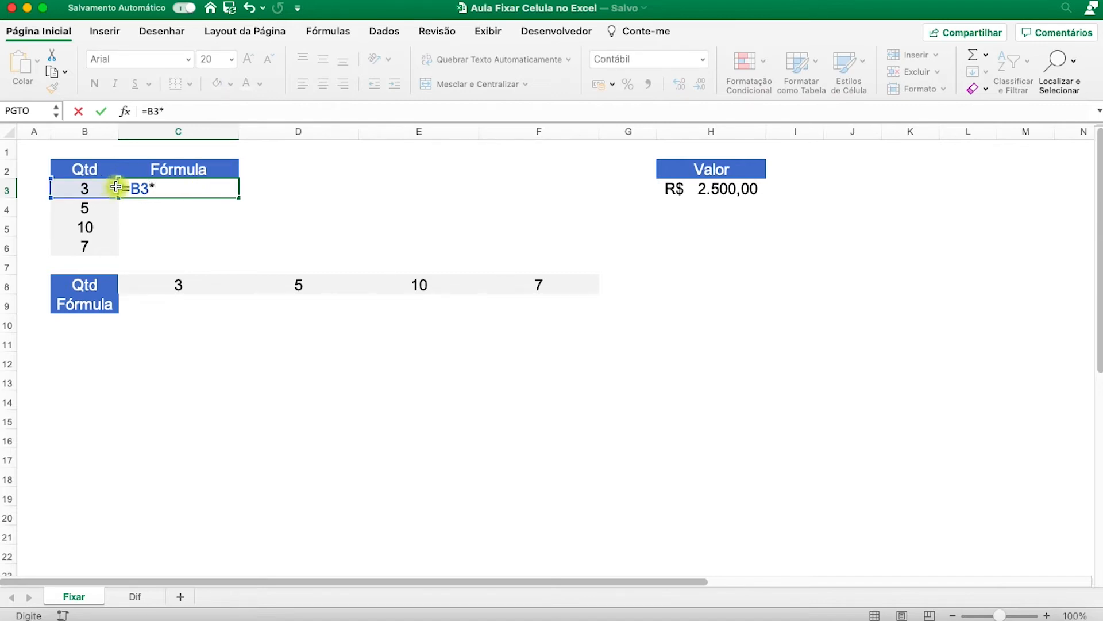
{"action": "left_click", "coordinate": [742, 187]}
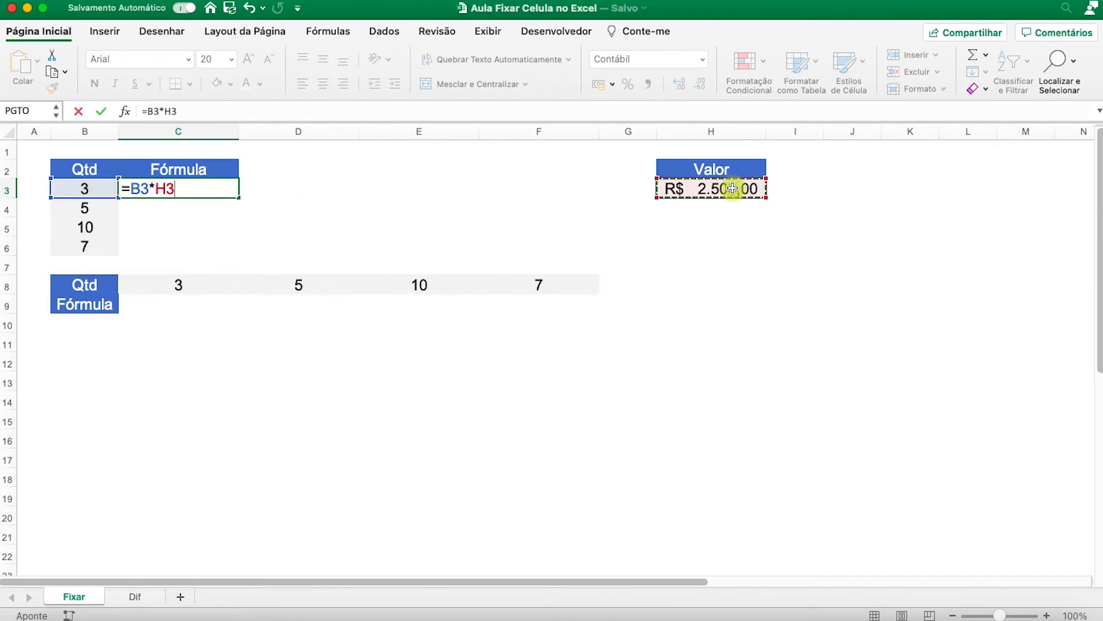
{"action": "key", "text": "Return"}
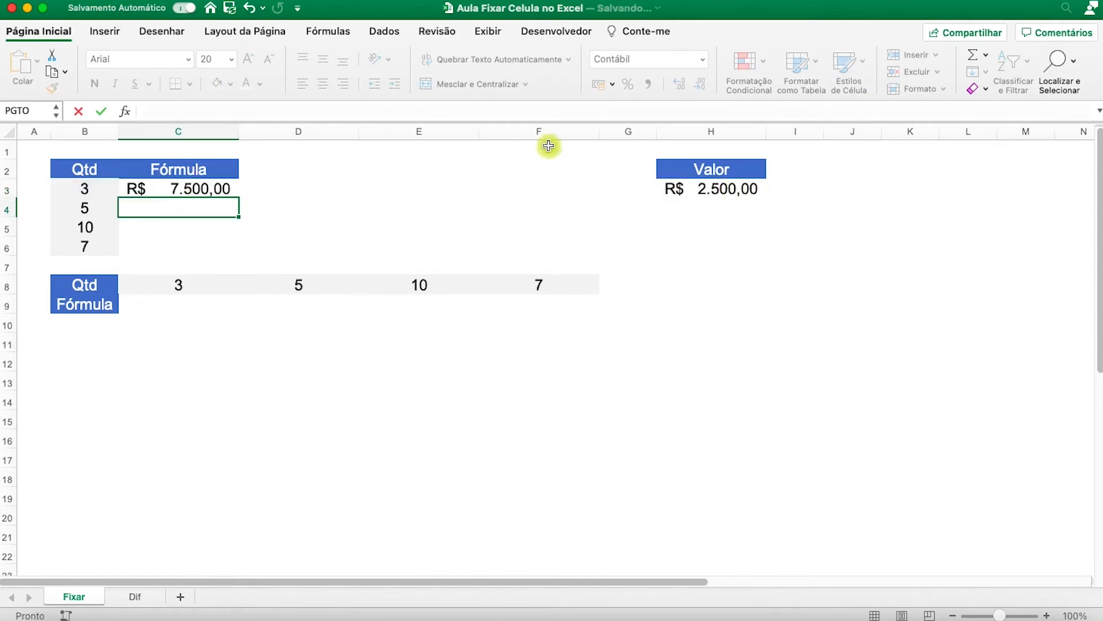
Step: Check the references in C3's formula and fill it down the Fórmula column through C6
{"action": "left_click", "coordinate": [167, 192]}
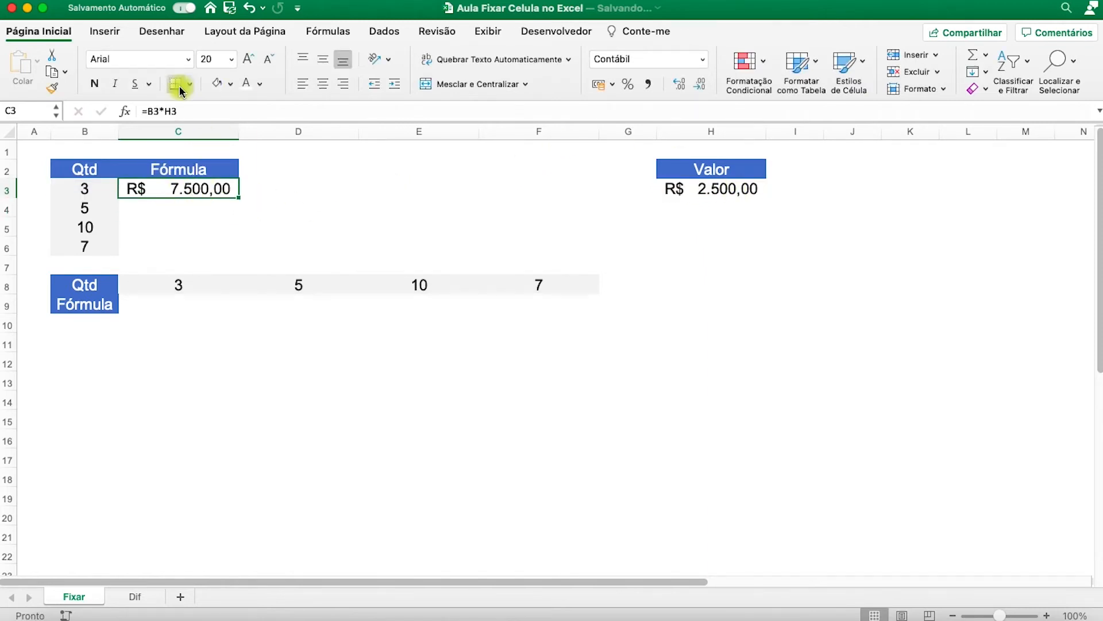
{"action": "left_click", "coordinate": [190, 109]}
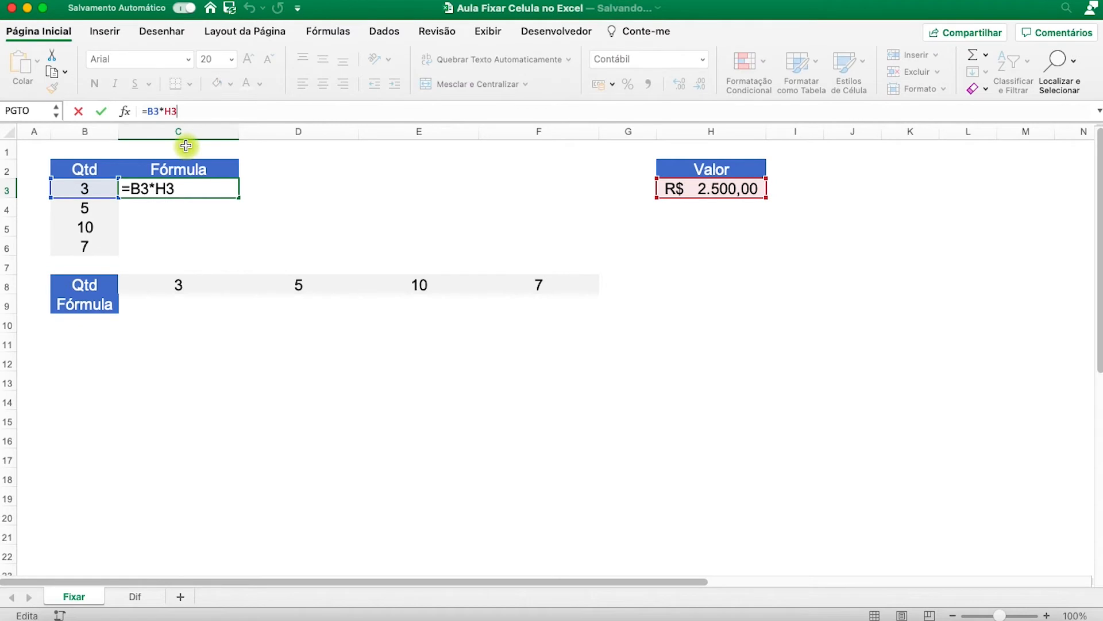
{"action": "key", "text": "Escape"}
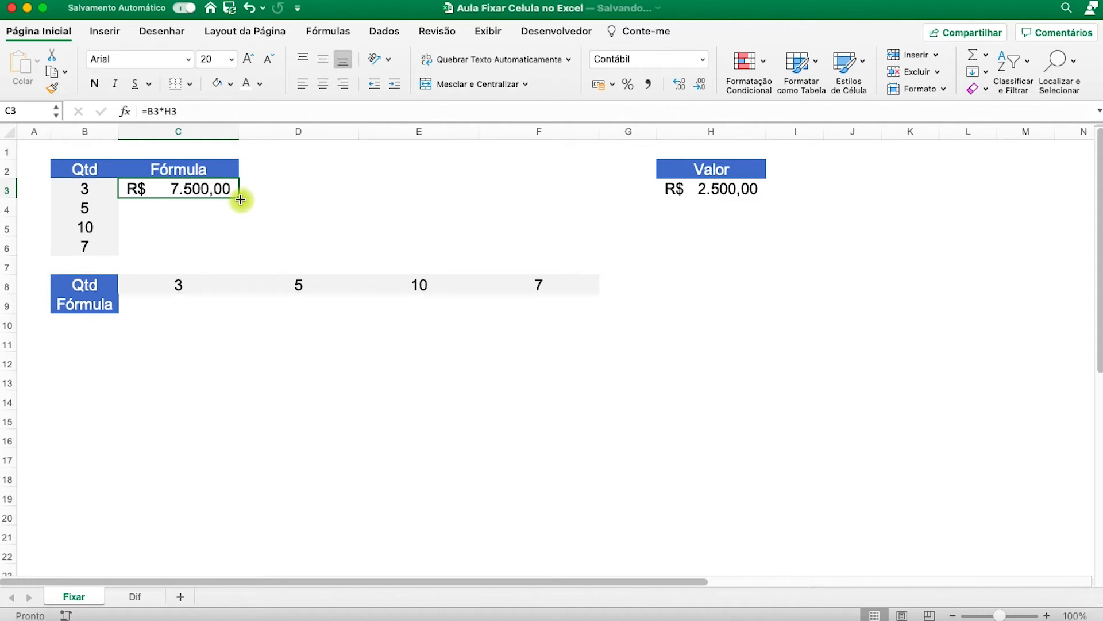
{"action": "double_click", "coordinate": [240, 200]}
Step: Examine which cells the copied formulas in C4 to C6 refer to, compared with C3 and the value cell H3
{"action": "left_click", "coordinate": [210, 224]}
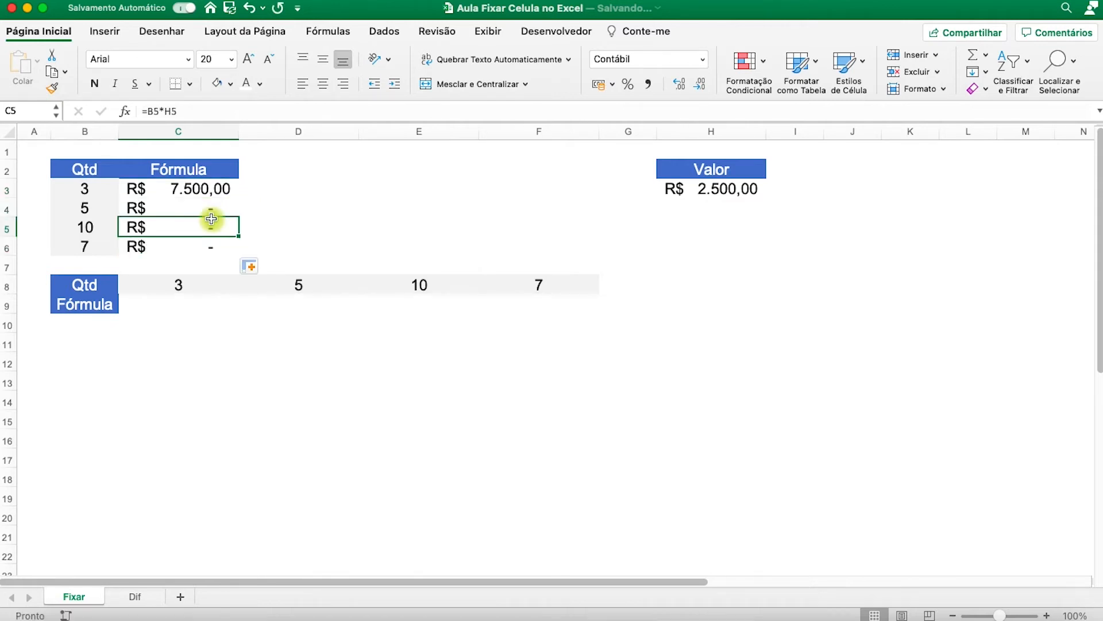
{"action": "left_click", "coordinate": [211, 211]}
{"action": "left_click", "coordinate": [214, 111]}
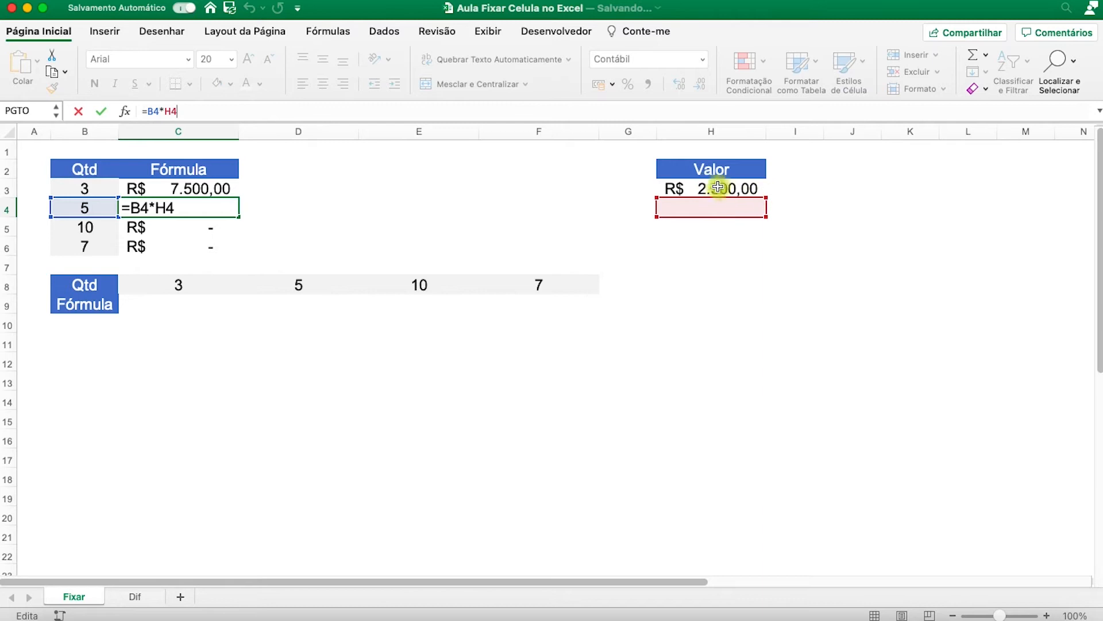
{"action": "key", "text": "Escape"}
{"action": "left_click", "coordinate": [201, 220]}
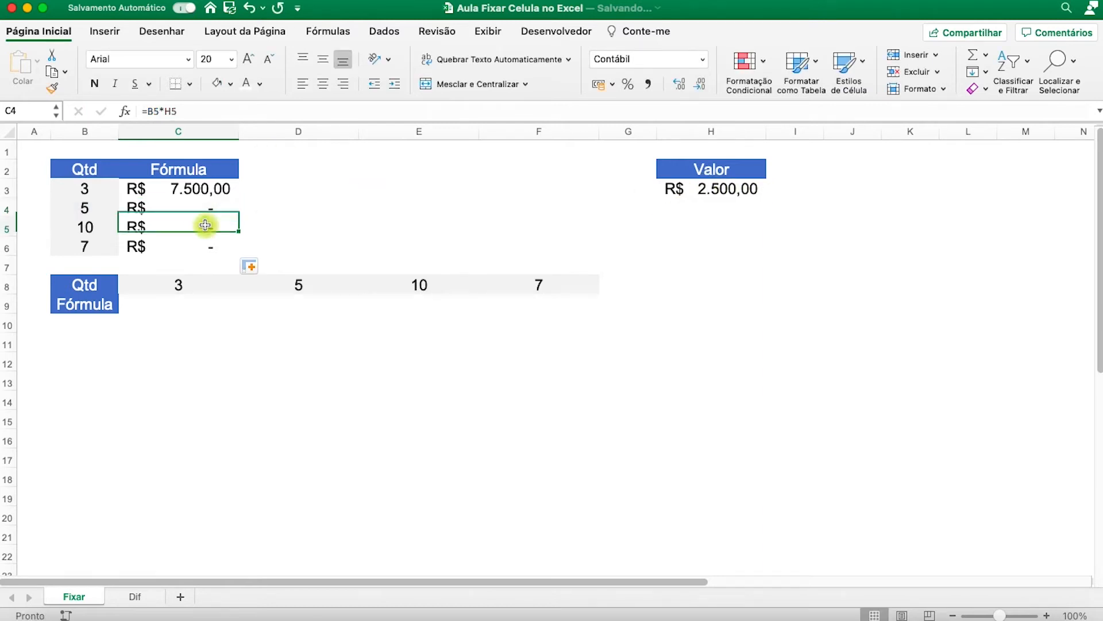
{"action": "left_click", "coordinate": [185, 183]}
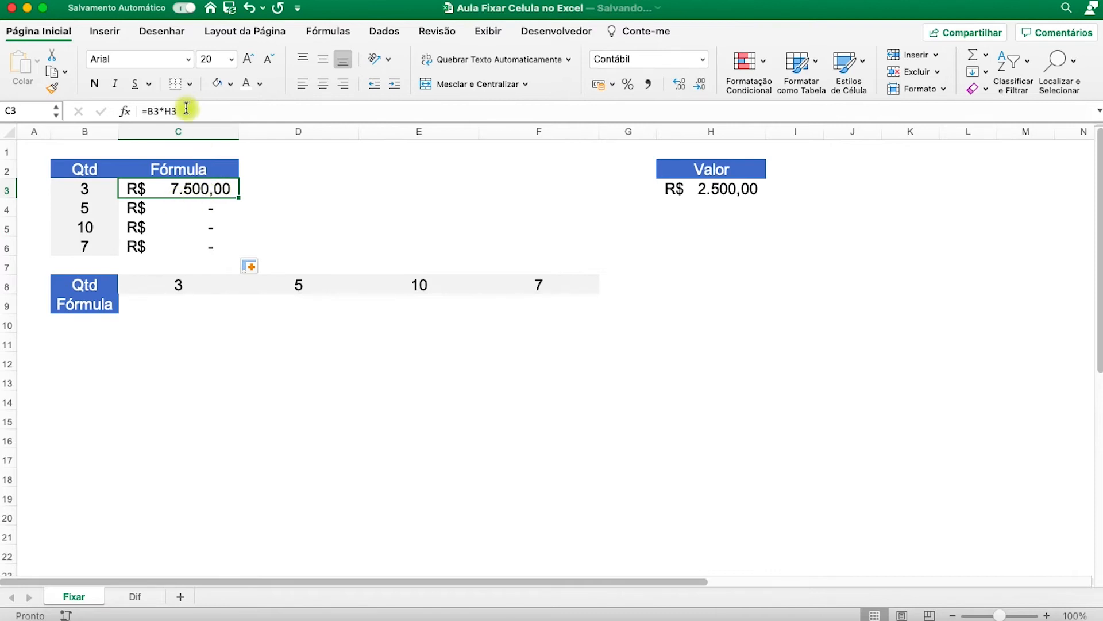
{"action": "left_click", "coordinate": [207, 210]}
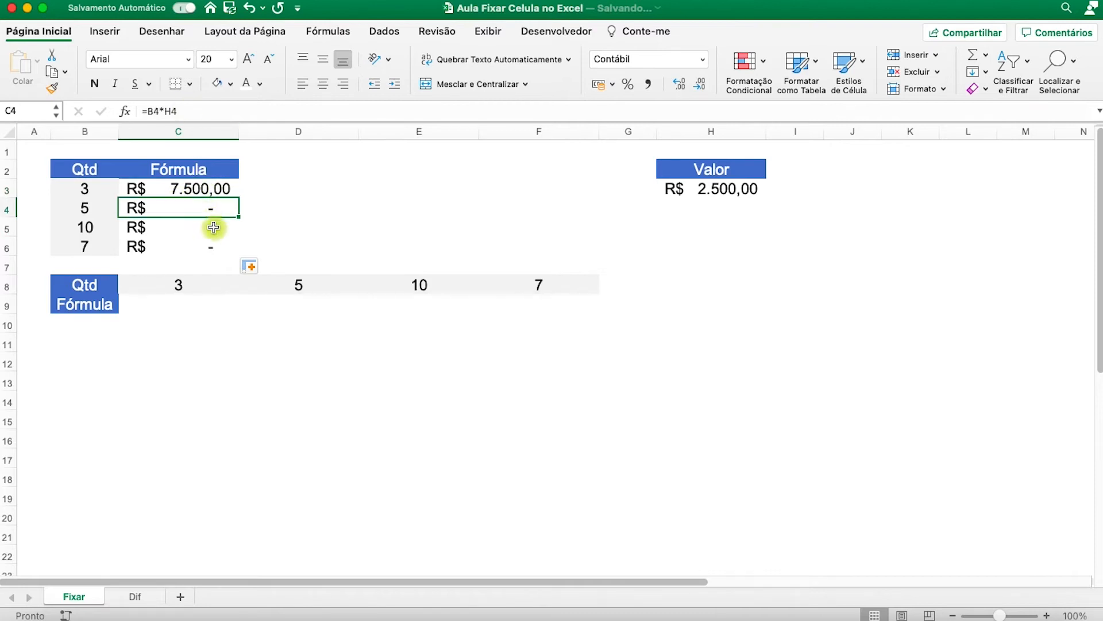
{"action": "left_click", "coordinate": [215, 229]}
{"action": "left_click", "coordinate": [215, 253]}
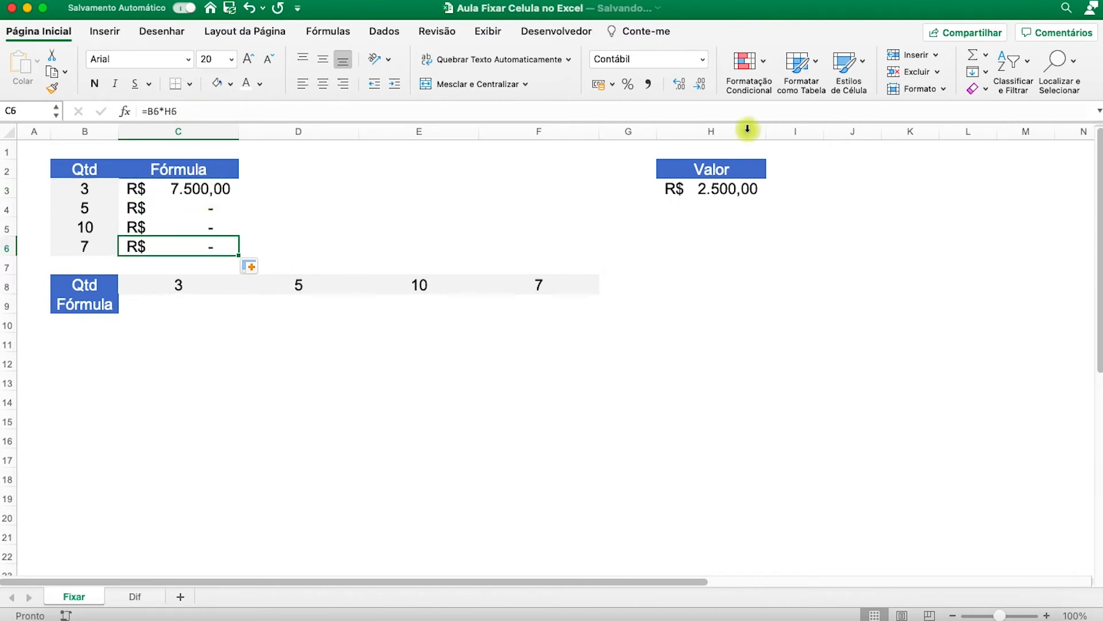
{"action": "left_click", "coordinate": [735, 189]}
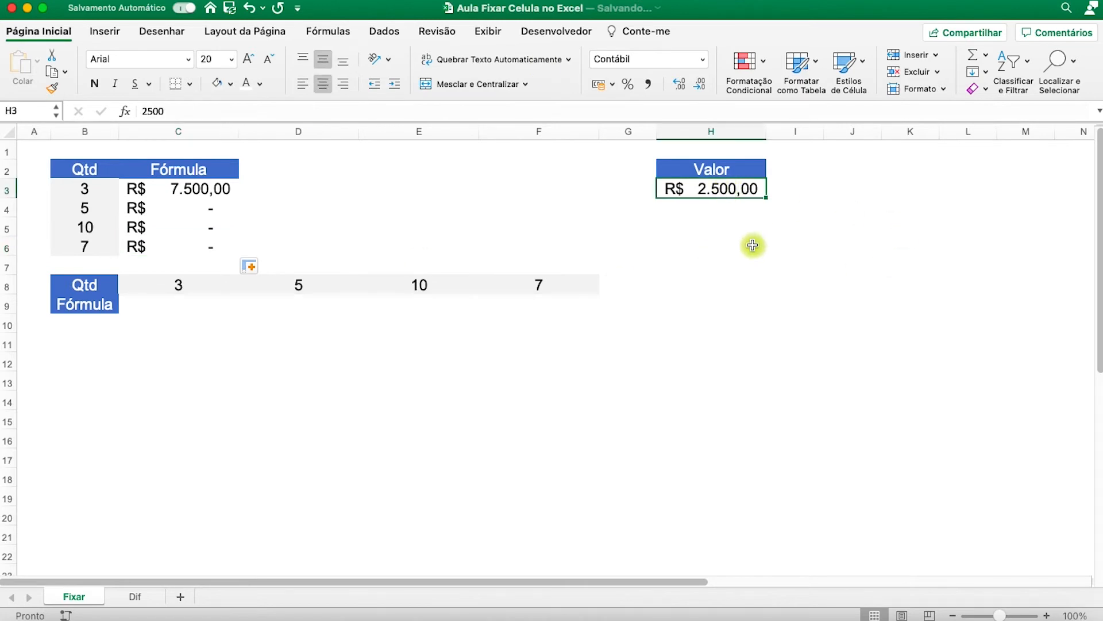
{"action": "left_click", "coordinate": [218, 212]}
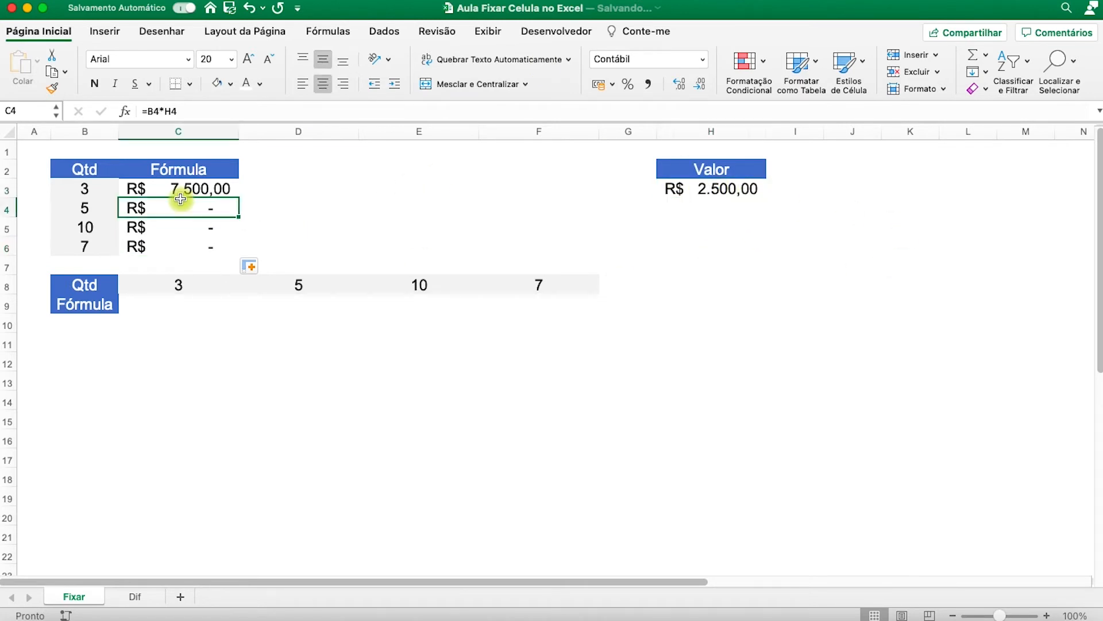
{"action": "left_click", "coordinate": [216, 112]}
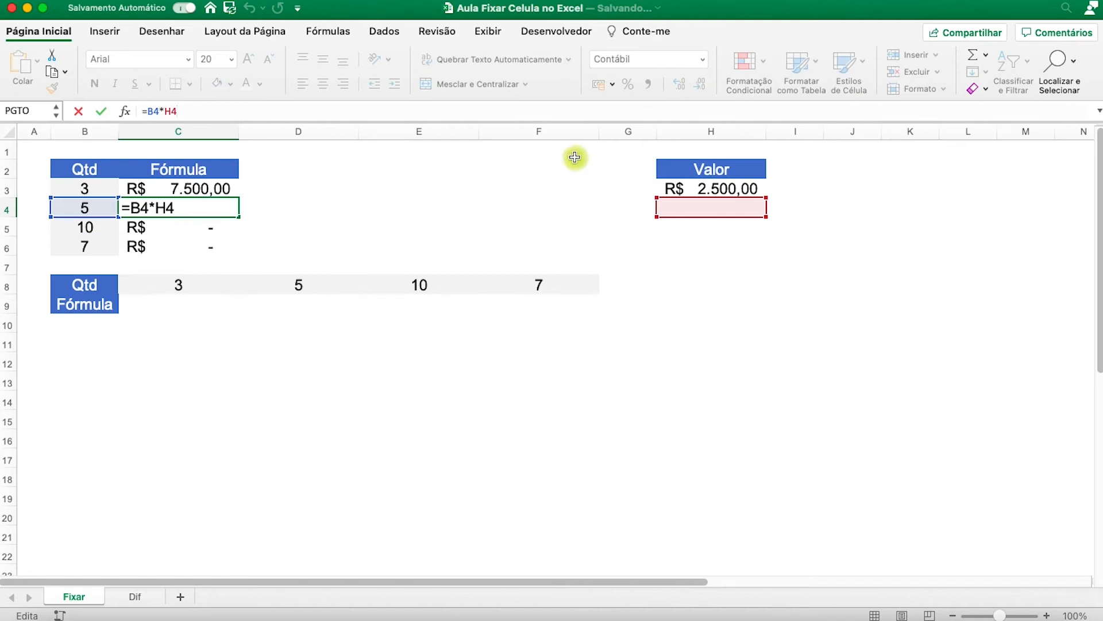
{"action": "key", "text": "Return"}
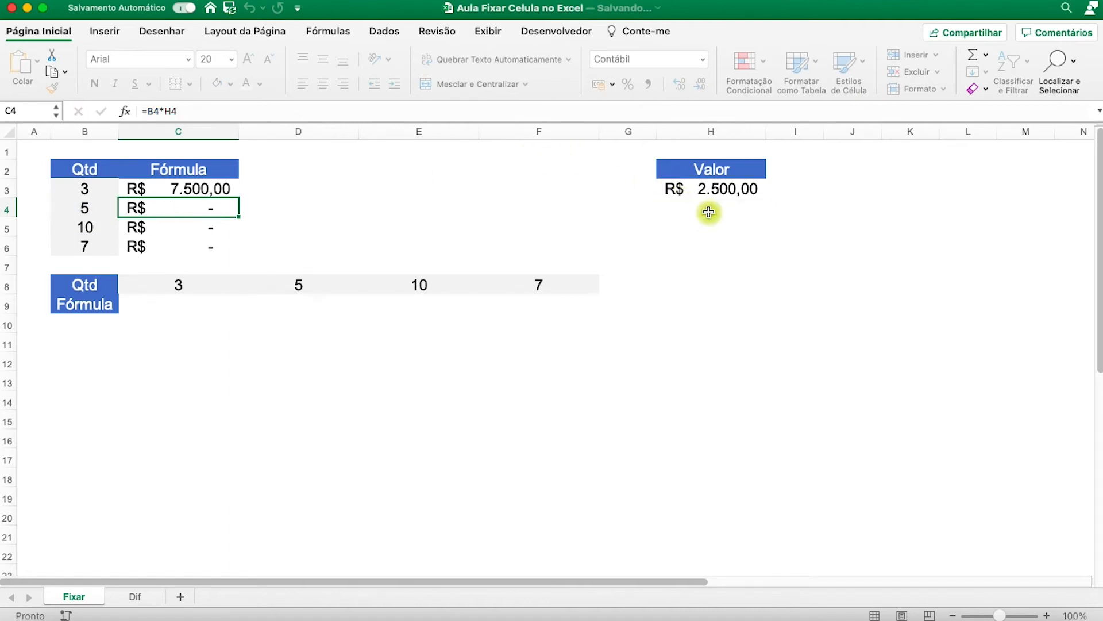
Step: Enter 2500 in cell H4, directly below the existing value
{"action": "left_click", "coordinate": [705, 217]}
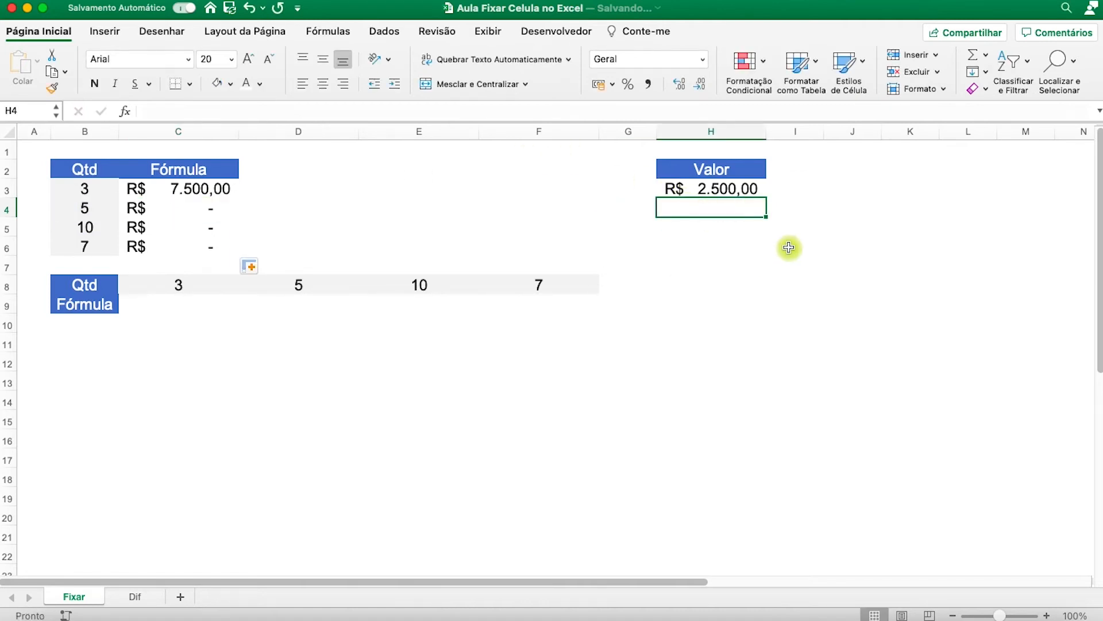
{"action": "type", "text": "2500"}
{"action": "key", "text": "Return"}
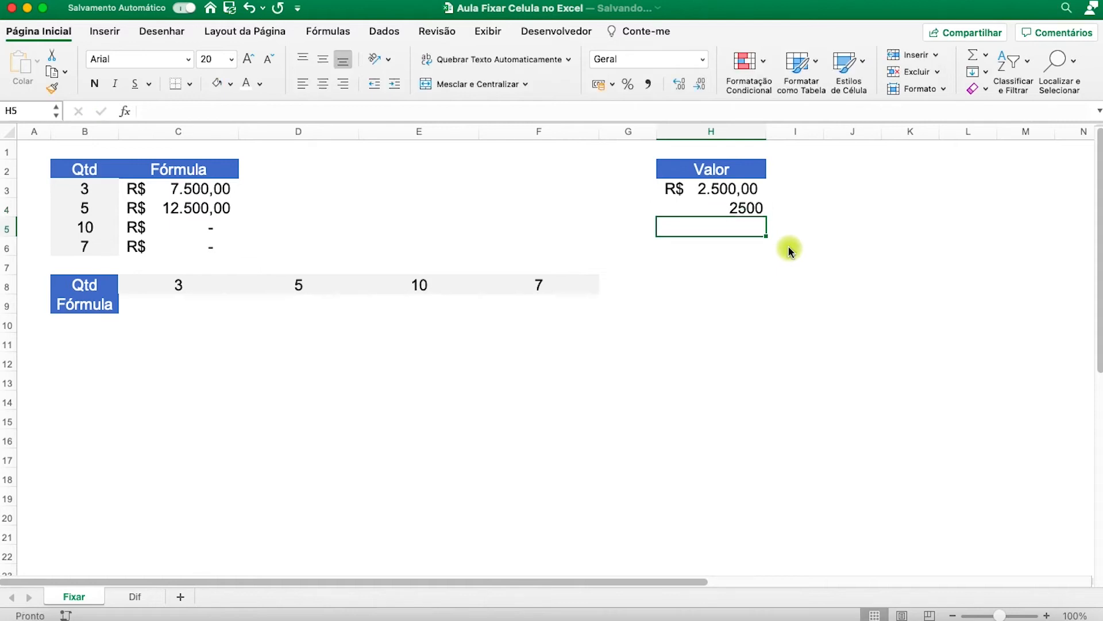
Step: Change the formula in C4 to =B4*H3 so it refers to the original value cell
{"action": "left_click", "coordinate": [737, 207]}
{"action": "left_click", "coordinate": [212, 207]}
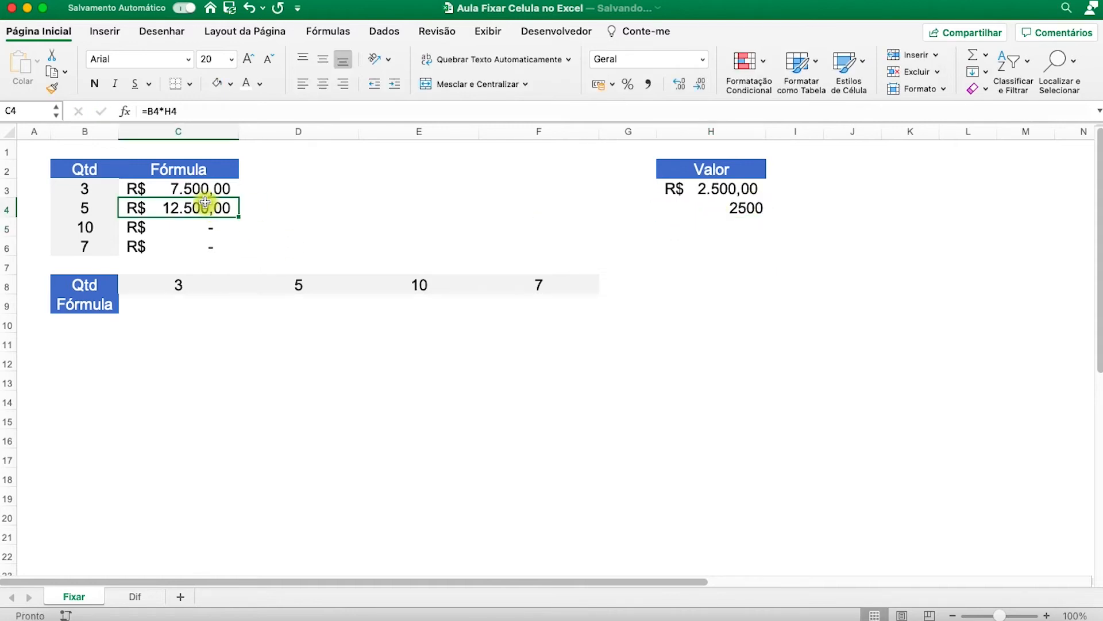
{"action": "left_click", "coordinate": [173, 107]}
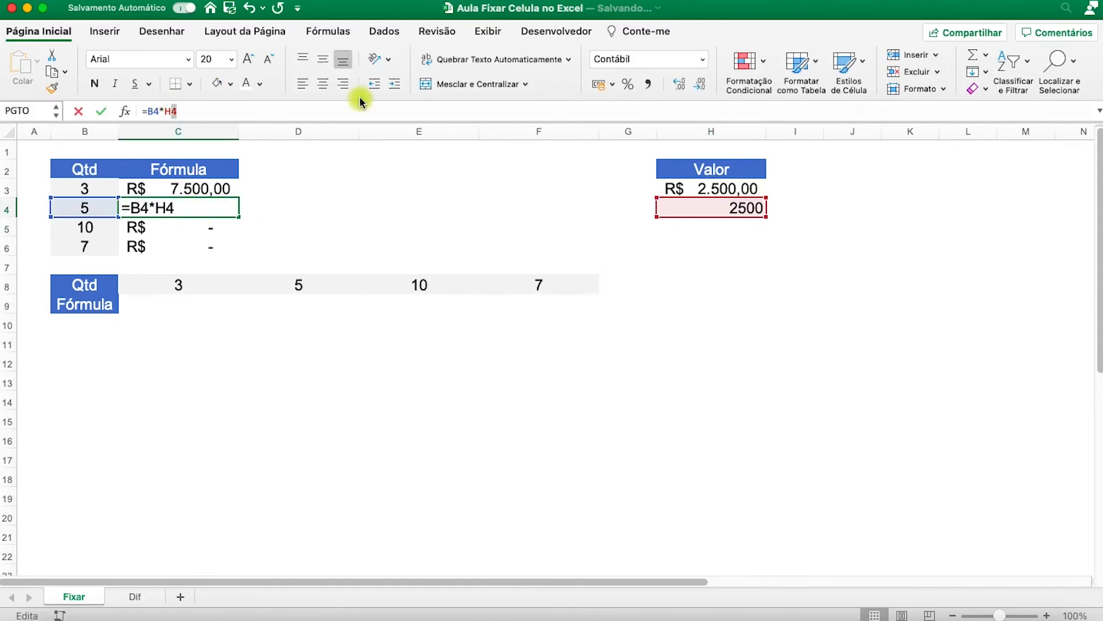
{"action": "key", "text": "BackSpace"}
{"action": "type", "text": "3"}
{"action": "key", "text": "Return"}
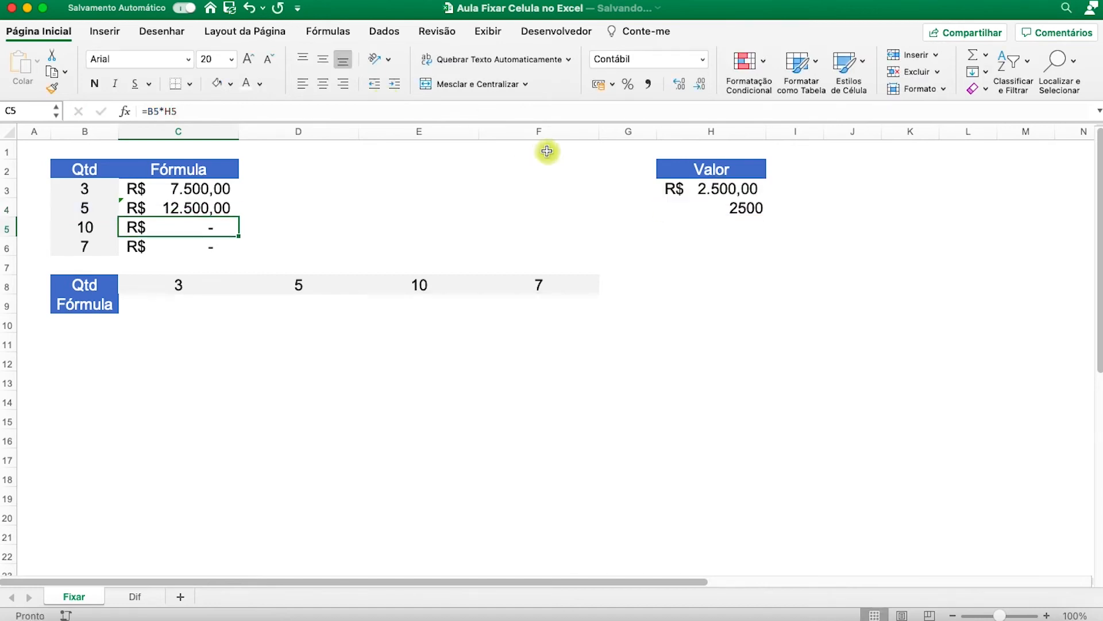
Step: Clear the test value from cell H4
{"action": "left_click", "coordinate": [714, 213]}
{"action": "key", "text": "Delete"}
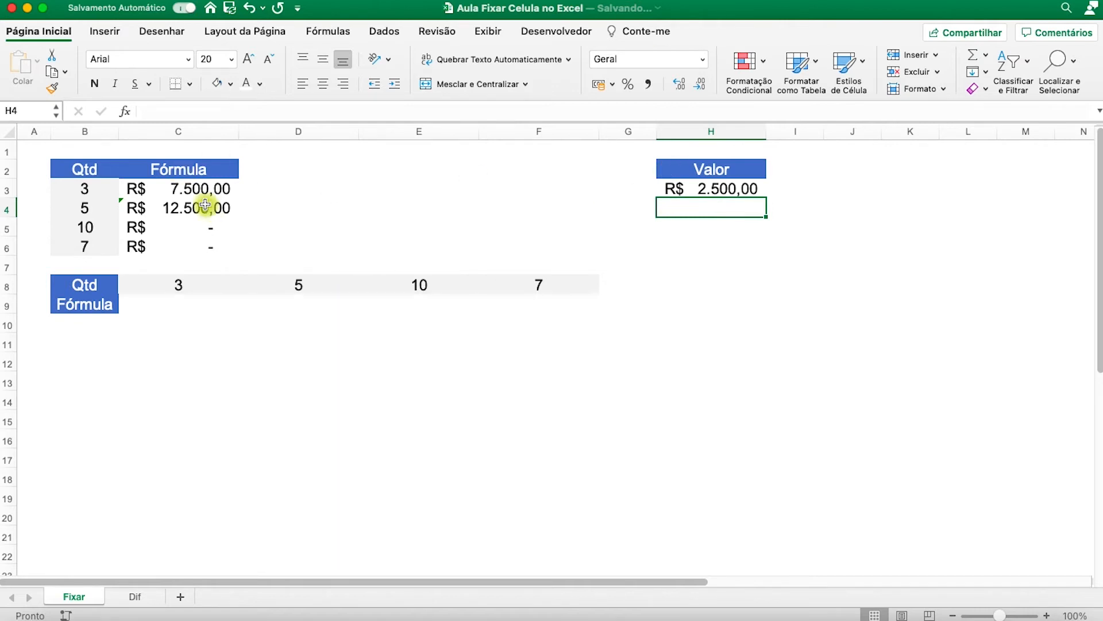
Step: Make the value reference in the C3 formula absolute so it reads =B3*$H$3
{"action": "left_click", "coordinate": [205, 185]}
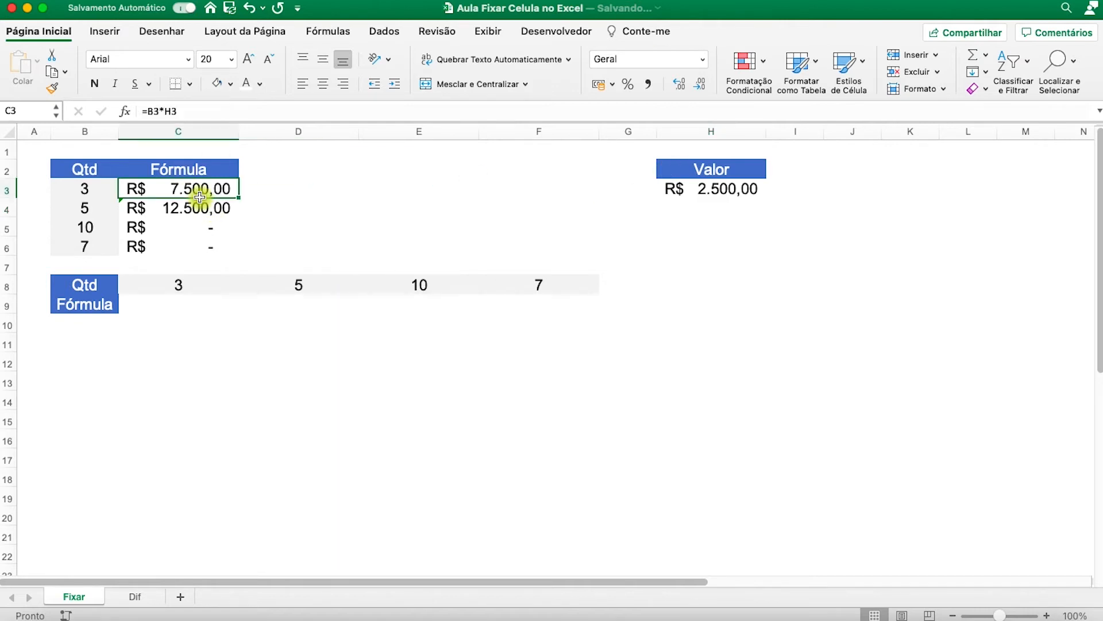
{"action": "left_click", "coordinate": [170, 111]}
{"action": "double_click", "coordinate": [171, 112]}
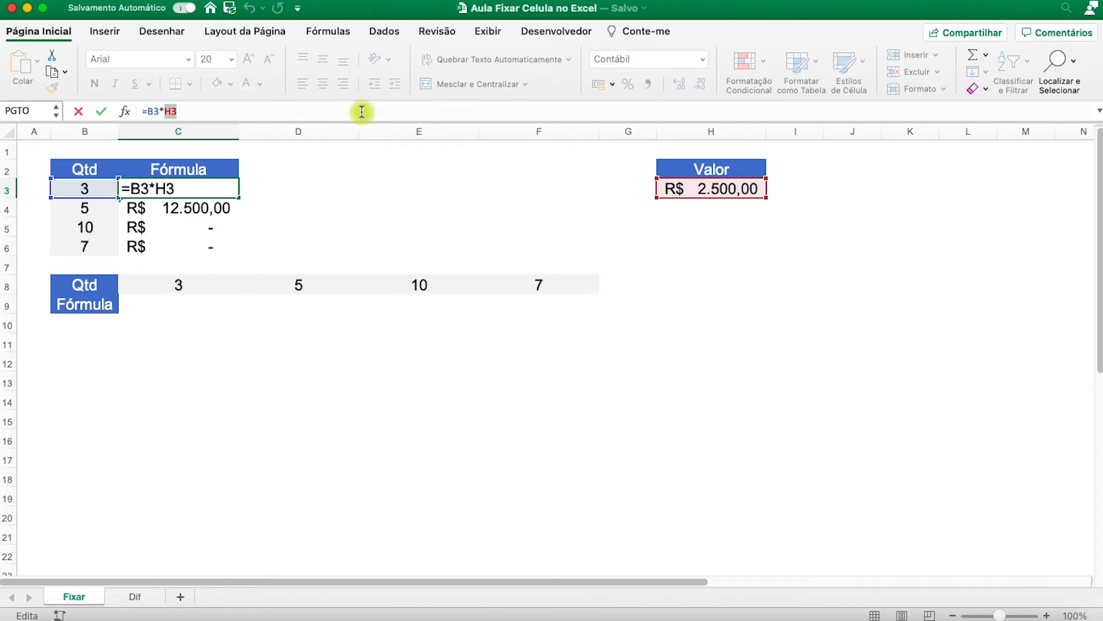
{"action": "key", "text": "F4"}
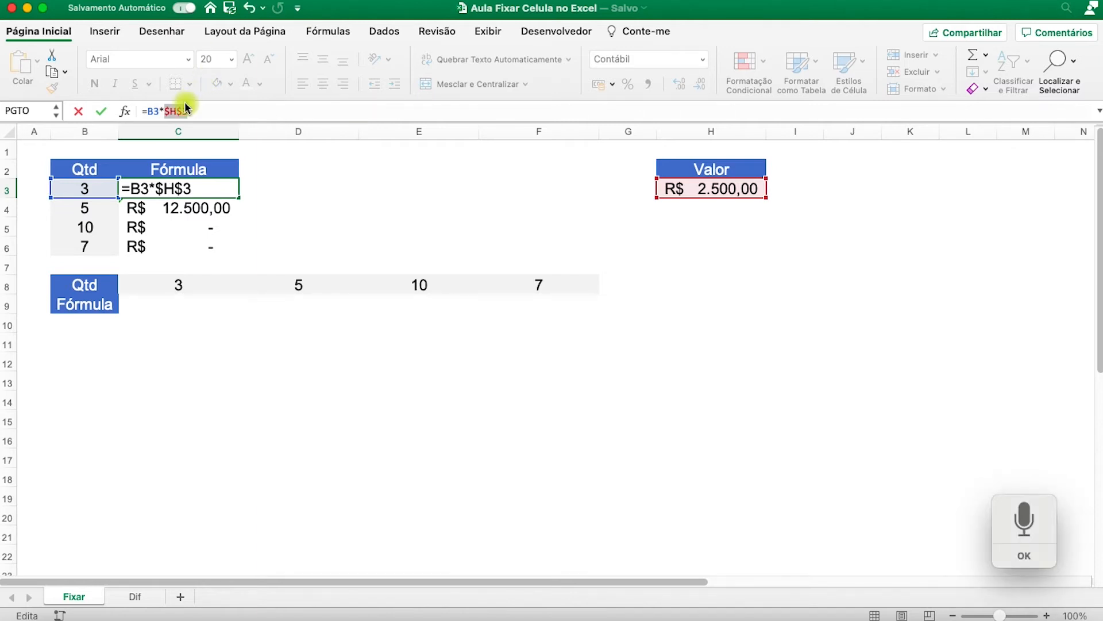
{"action": "left_click", "coordinate": [191, 114]}
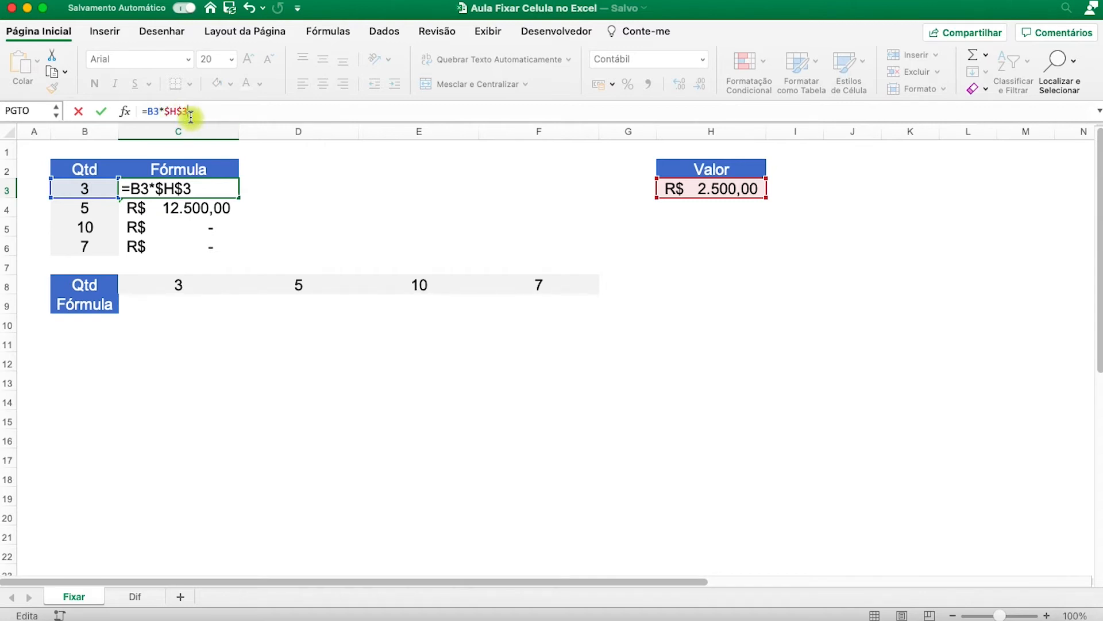
{"action": "key", "text": "Return"}
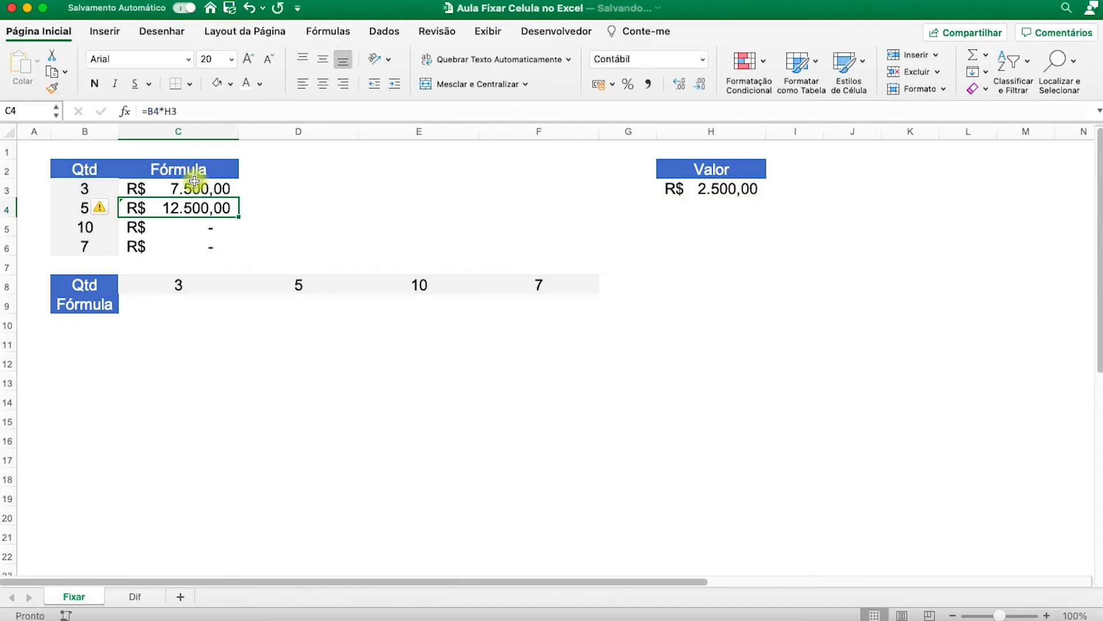
Step: Copy the C3 formula with the fixed $H$3 reference down through C6
{"action": "left_click", "coordinate": [195, 183]}
{"action": "left_click", "coordinate": [189, 110]}
{"action": "left_click", "coordinate": [167, 110]}
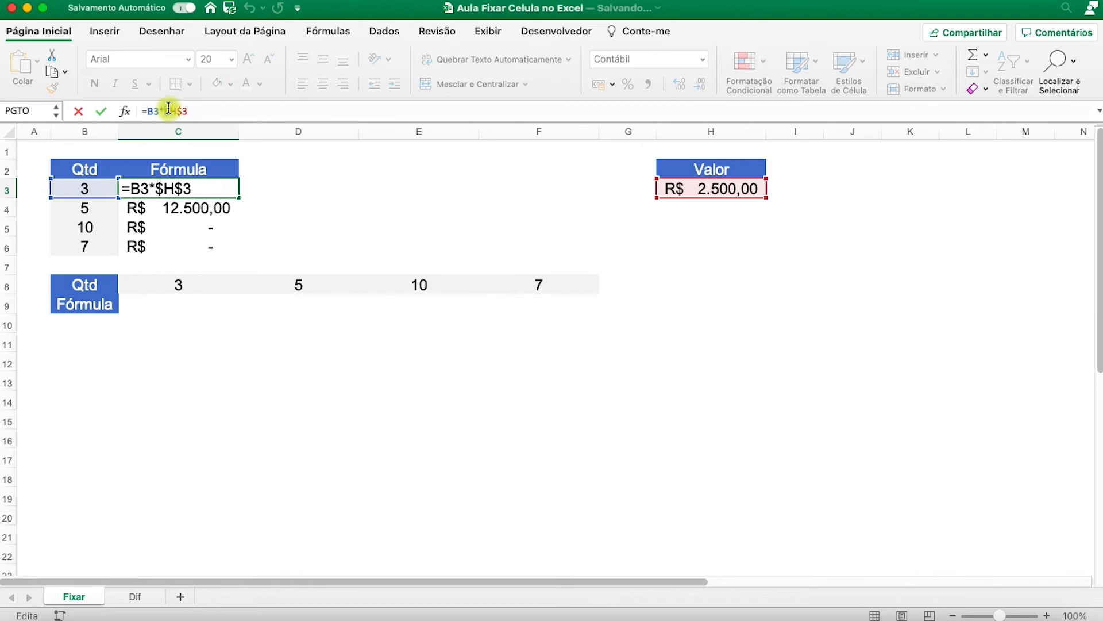
{"action": "left_click_drag", "start_coordinate": [164, 111], "coordinate": [185, 111]}
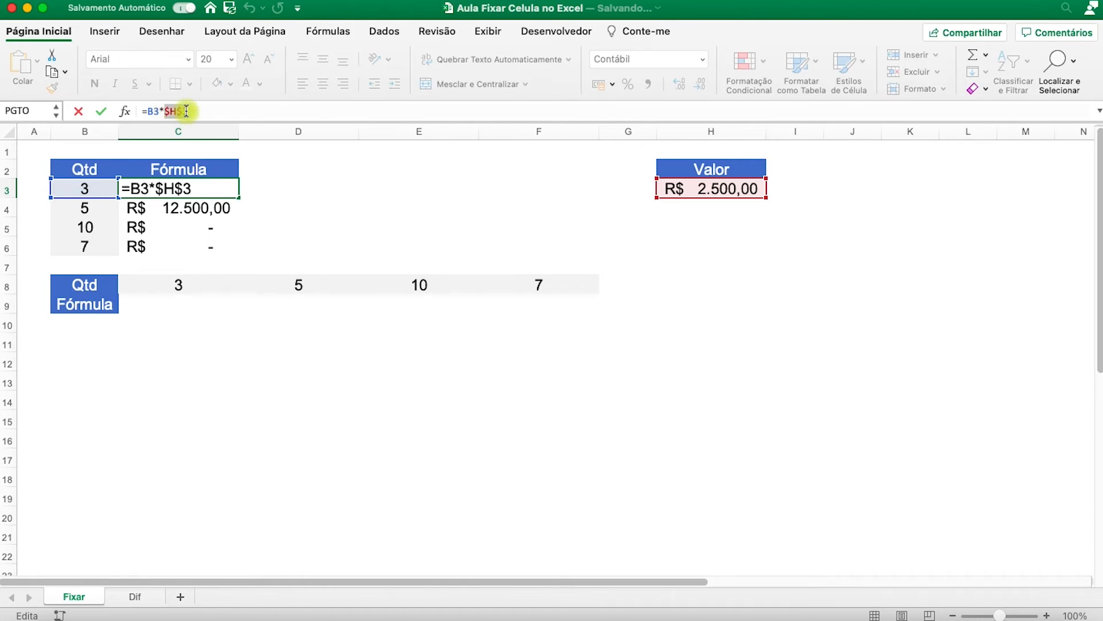
{"action": "key", "text": "Escape"}
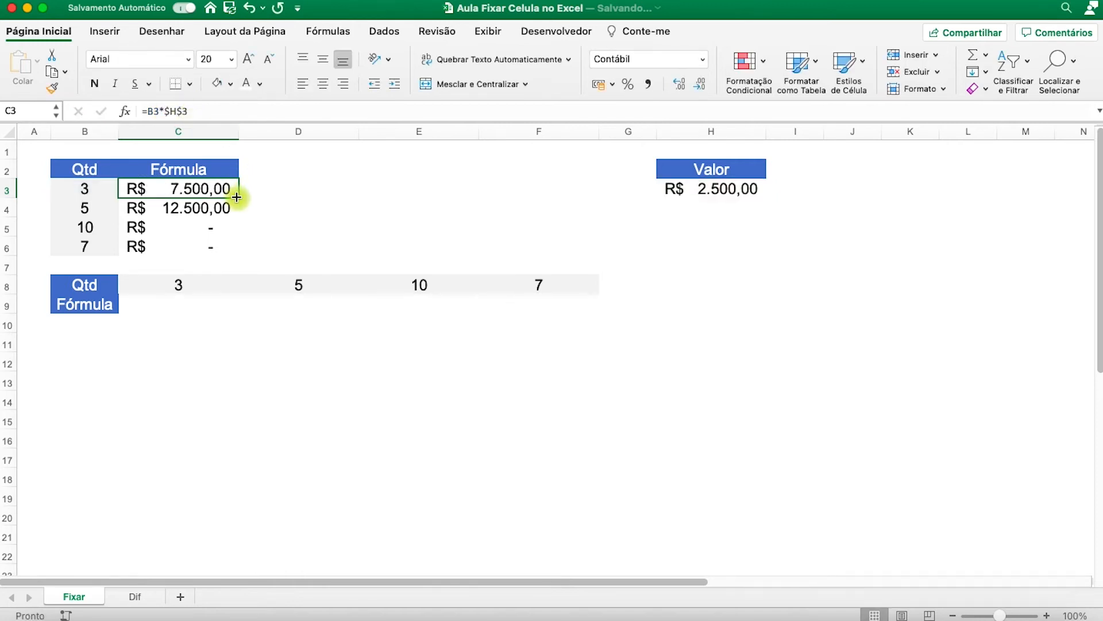
{"action": "left_click_drag", "start_coordinate": [240, 198], "coordinate": [236, 248]}
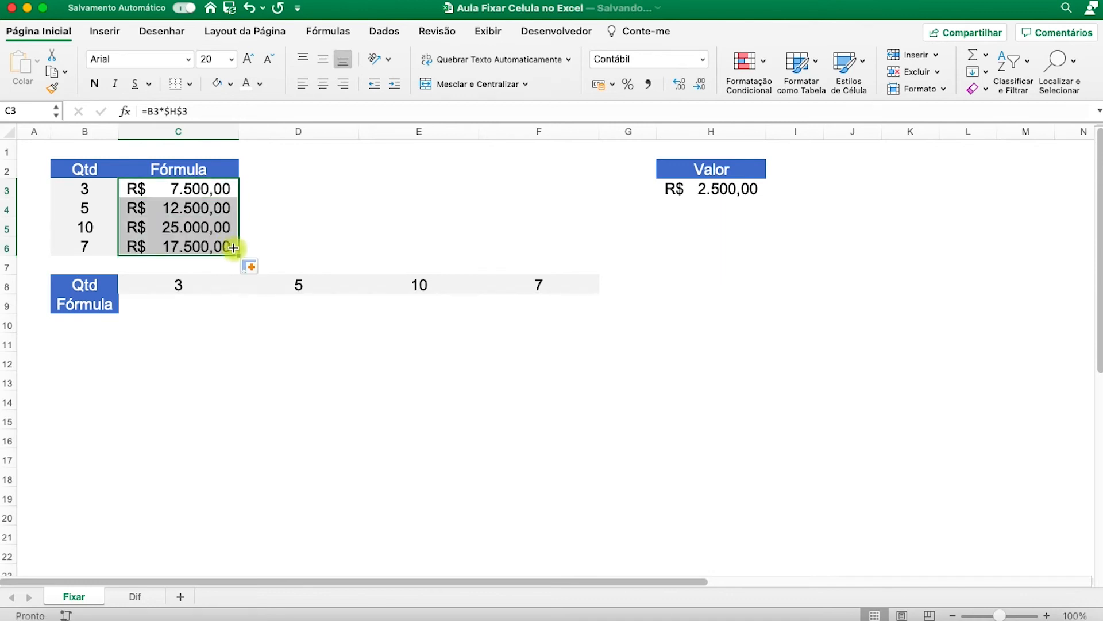
Step: Examine which quantity and value cells the copied formulas in C4, C5 and C6 refer to
{"action": "left_click", "coordinate": [220, 205]}
{"action": "left_click", "coordinate": [204, 111]}
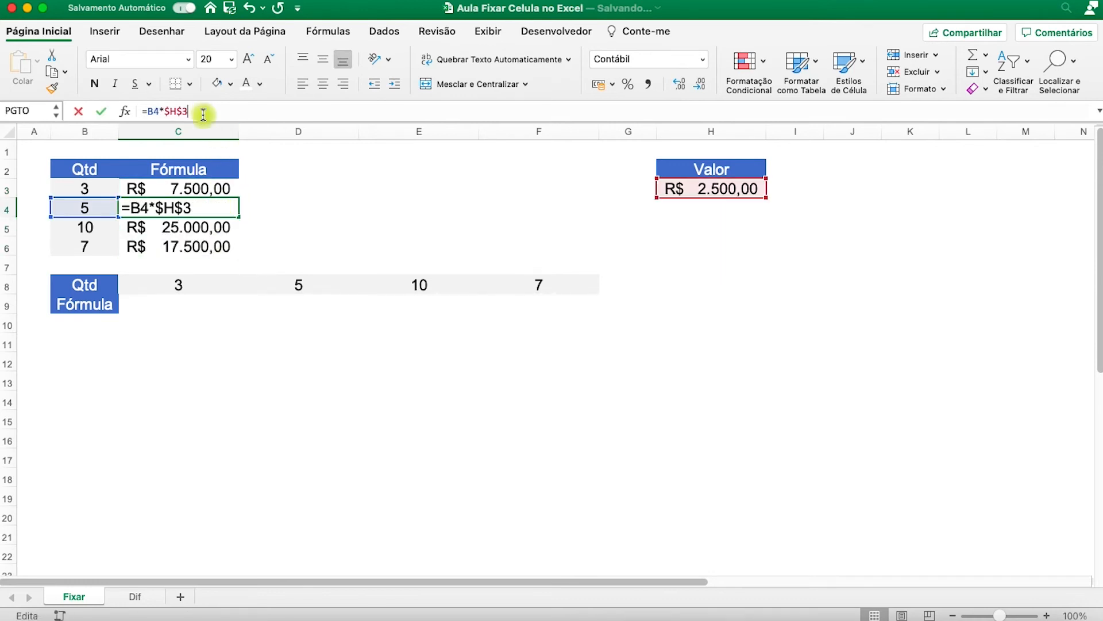
{"action": "key", "text": "Escape"}
{"action": "left_click", "coordinate": [216, 226]}
{"action": "left_click", "coordinate": [195, 111]}
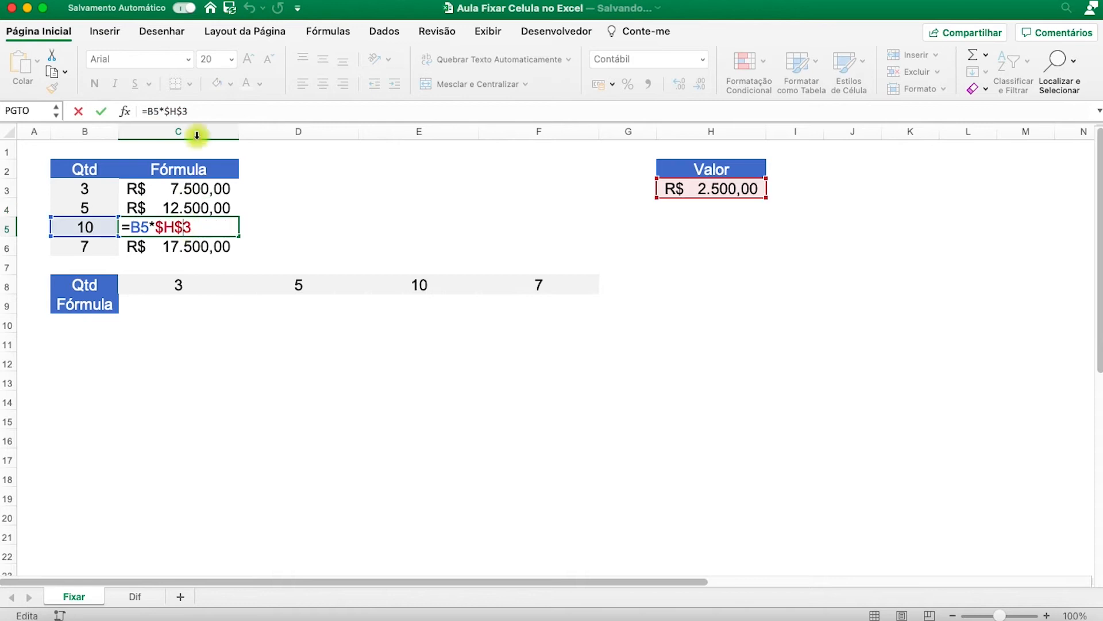
{"action": "key", "text": "Escape"}
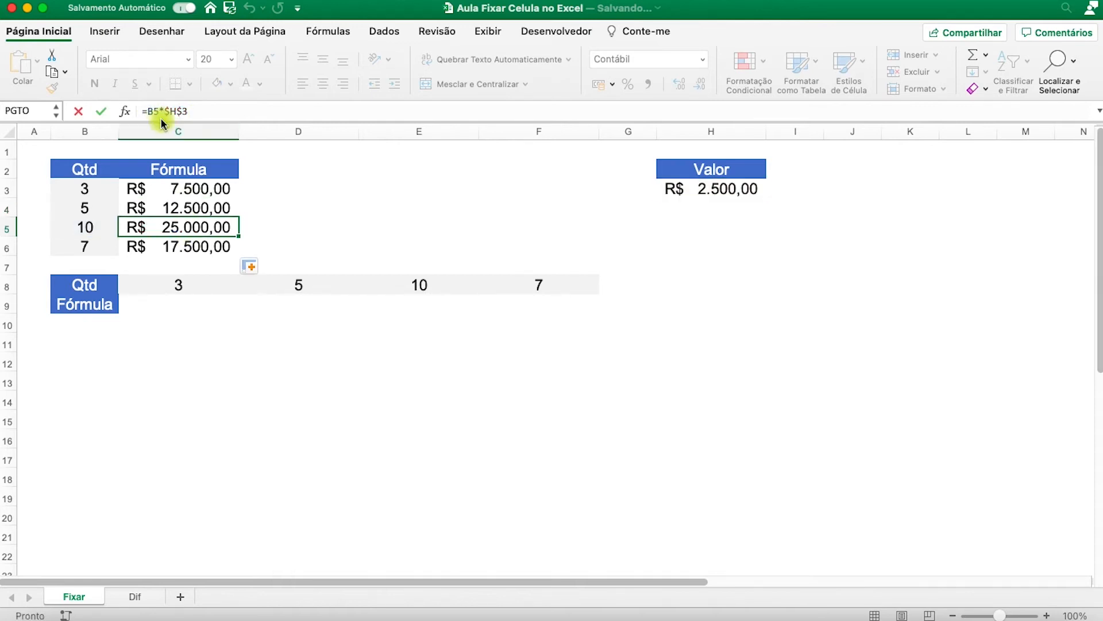
{"action": "left_click", "coordinate": [152, 245]}
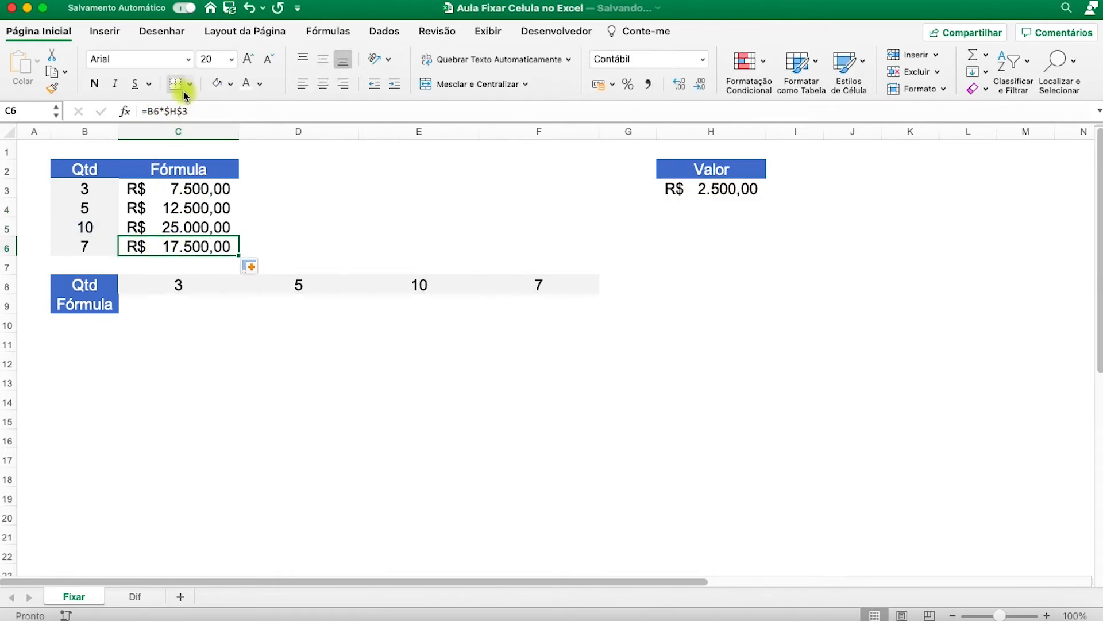
{"action": "left_click", "coordinate": [184, 110]}
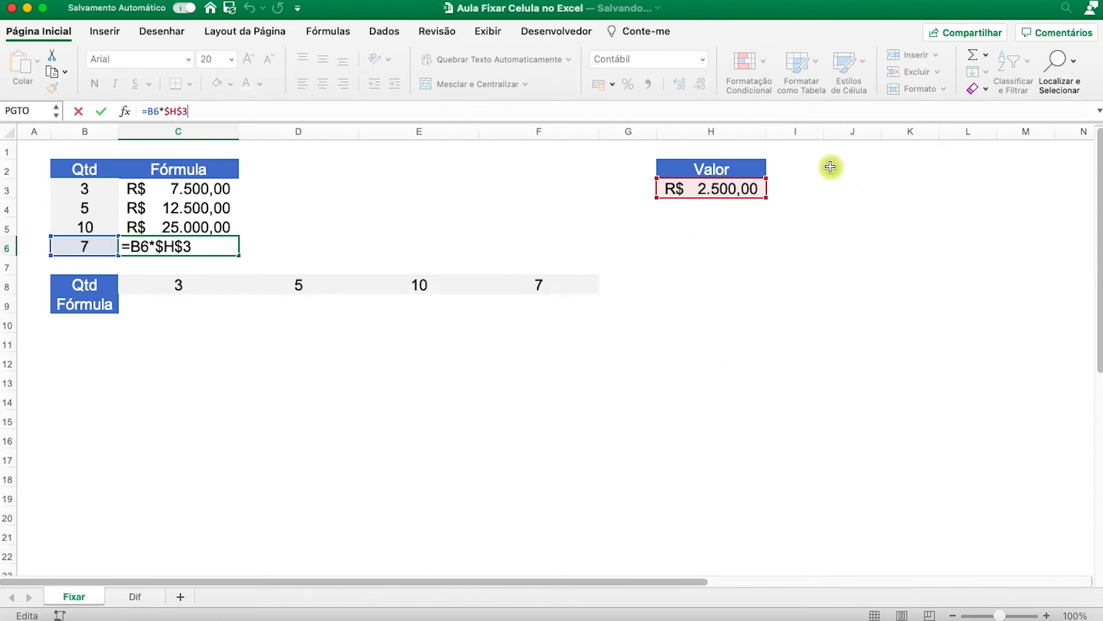
{"action": "key", "text": "ctrl+Return"}
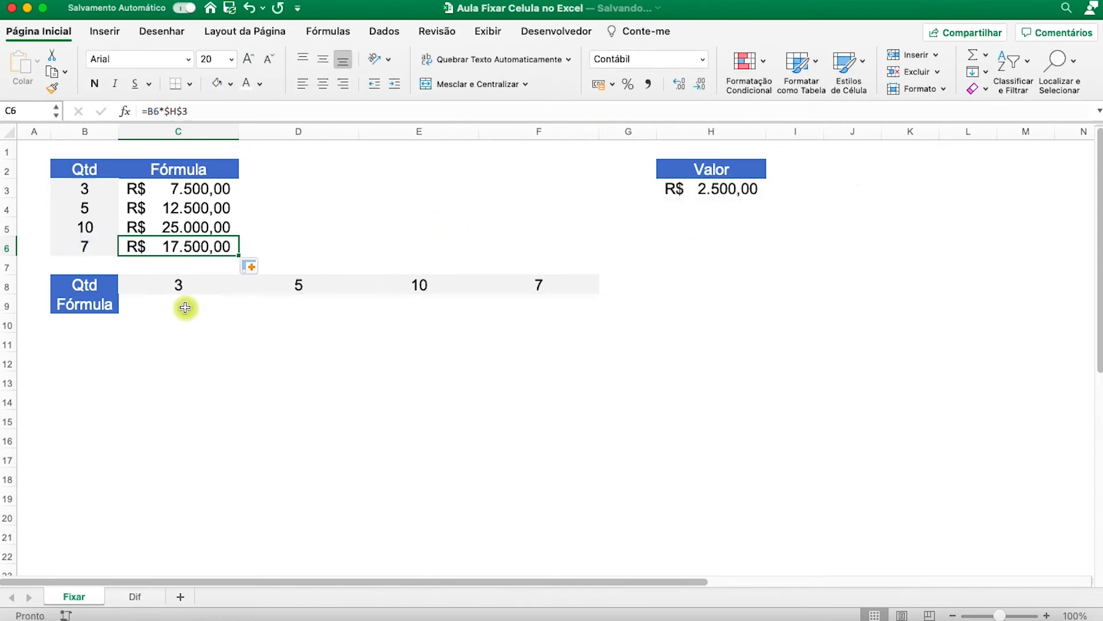
Step: Enter the formula =C8*H3 in C9, under the first quantity of the horizontal table
{"action": "left_click", "coordinate": [185, 307]}
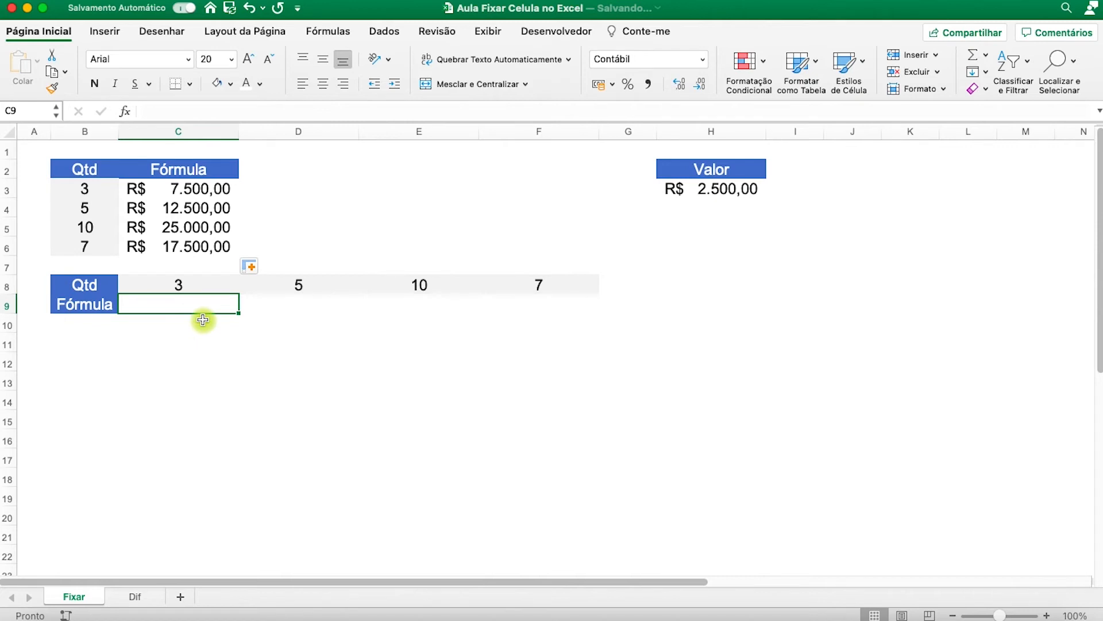
{"action": "type", "text": "="}
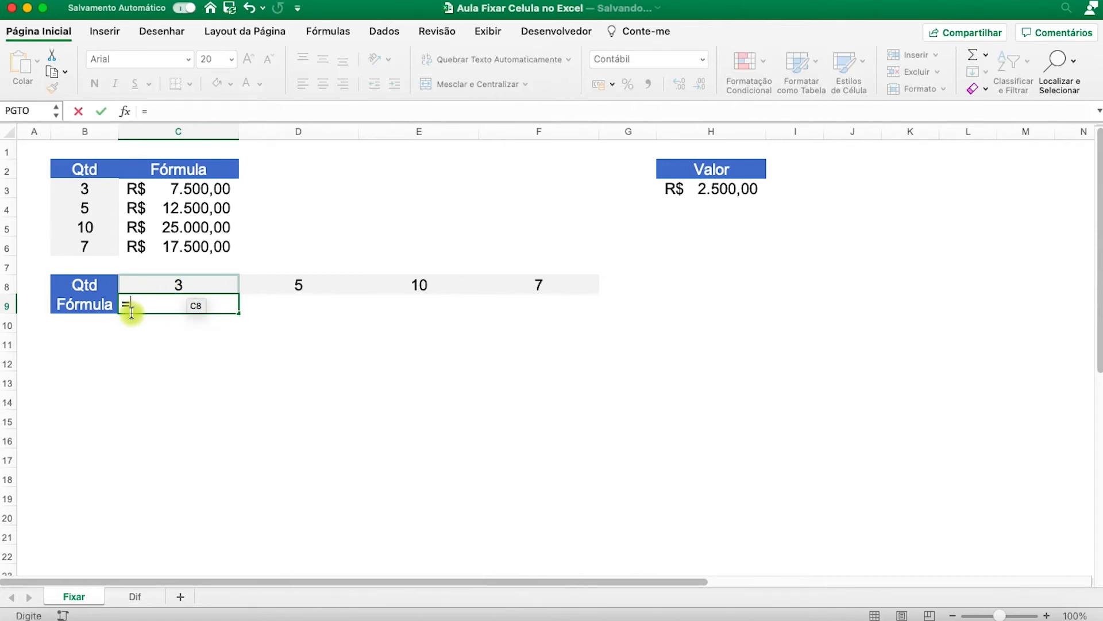
{"action": "left_click", "coordinate": [154, 284]}
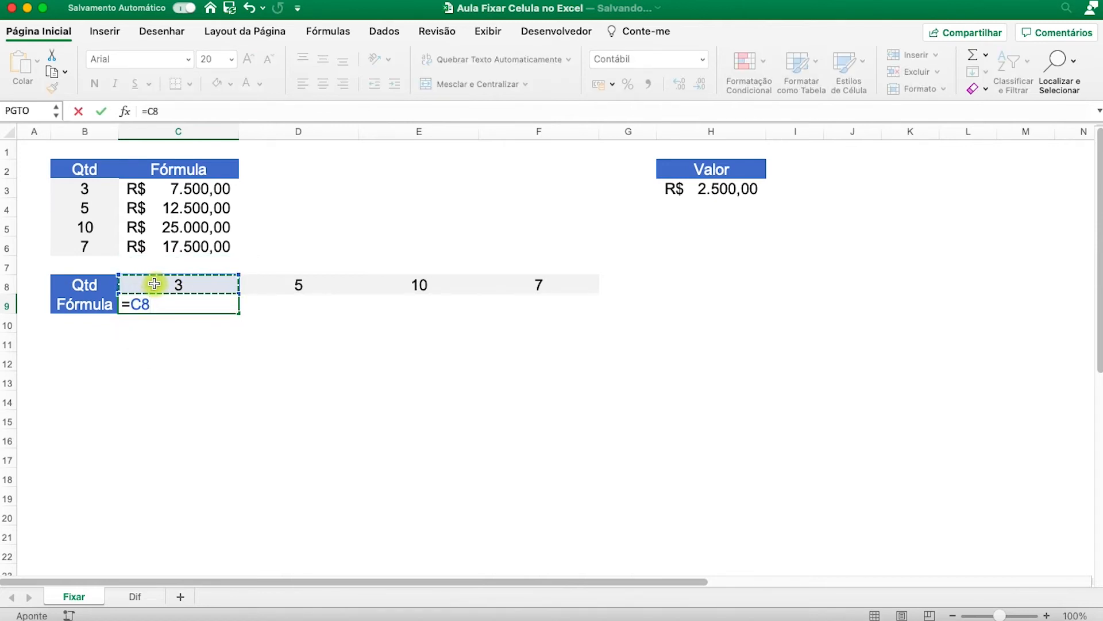
{"action": "type", "text": "*"}
{"action": "left_click", "coordinate": [730, 189]}
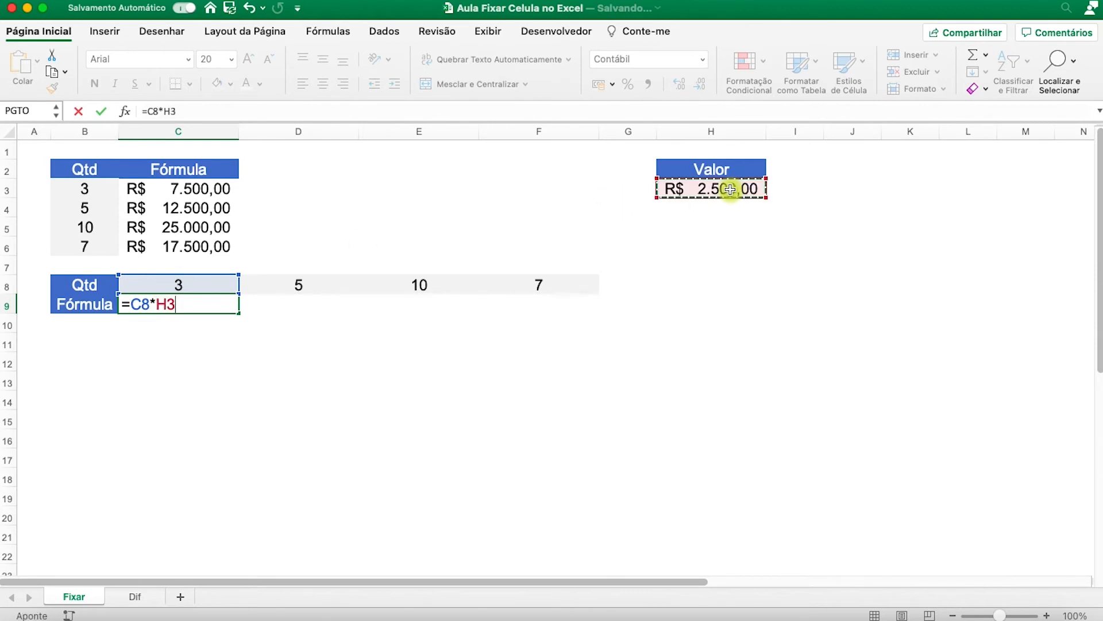
{"action": "key", "text": "Return"}
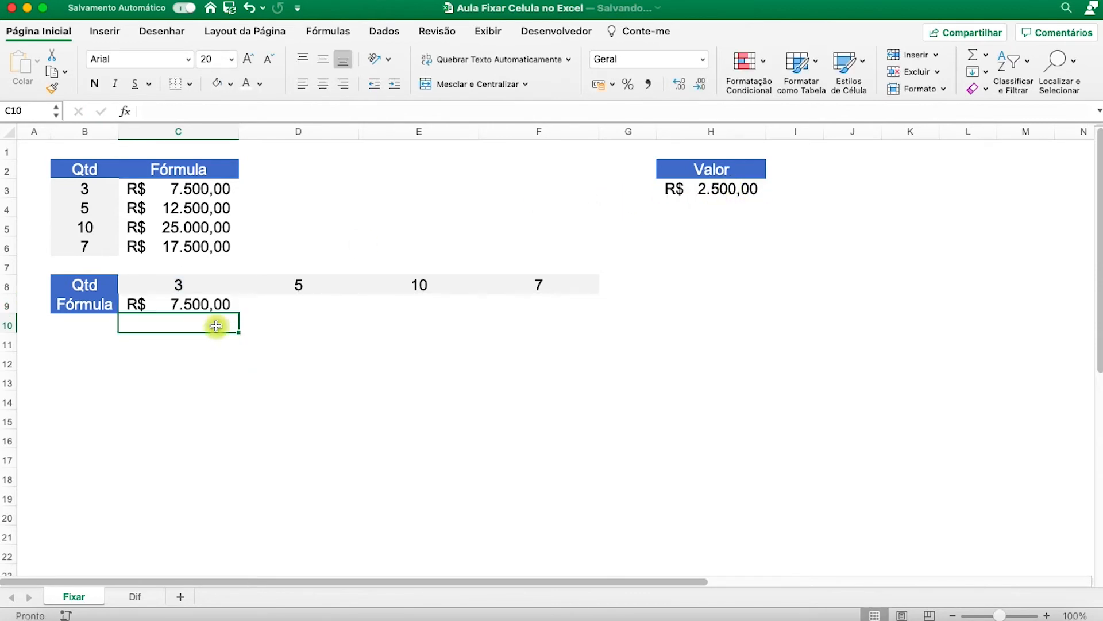
Step: Copy the C9 formula with its relative references across to F9 and check which cells F9 refers to
{"action": "left_click", "coordinate": [193, 303]}
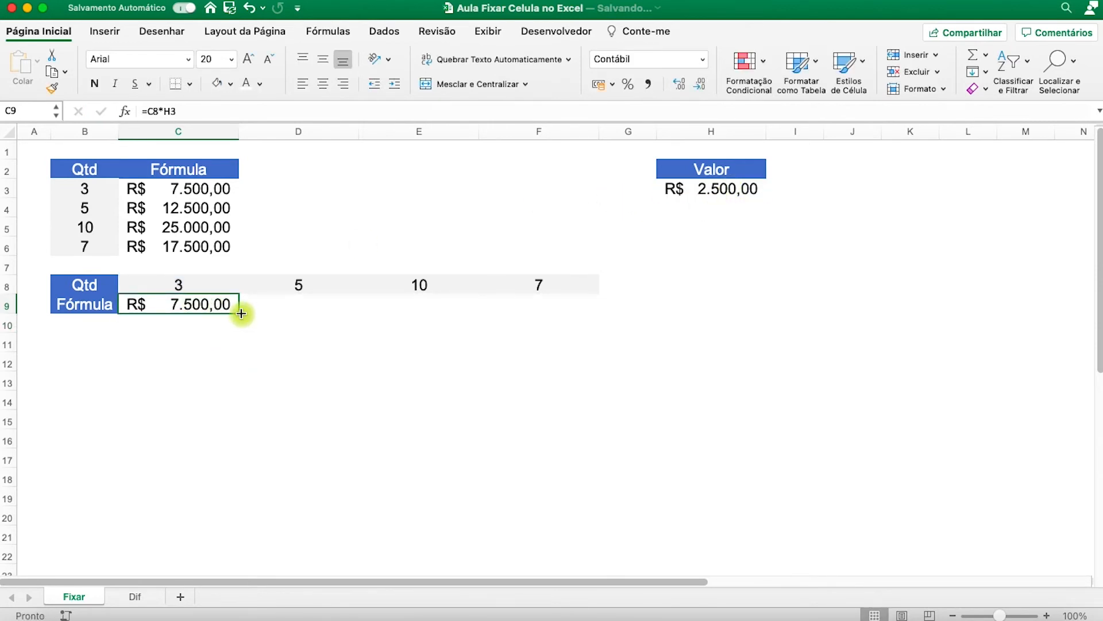
{"action": "left_click_drag", "start_coordinate": [241, 313], "coordinate": [581, 286]}
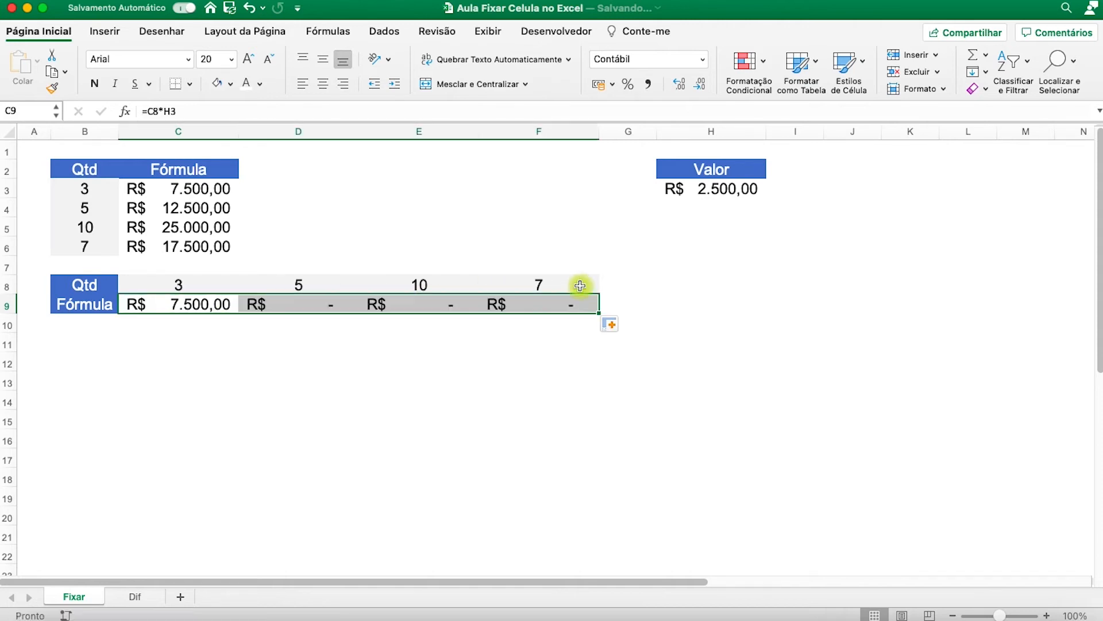
{"action": "left_click", "coordinate": [556, 300]}
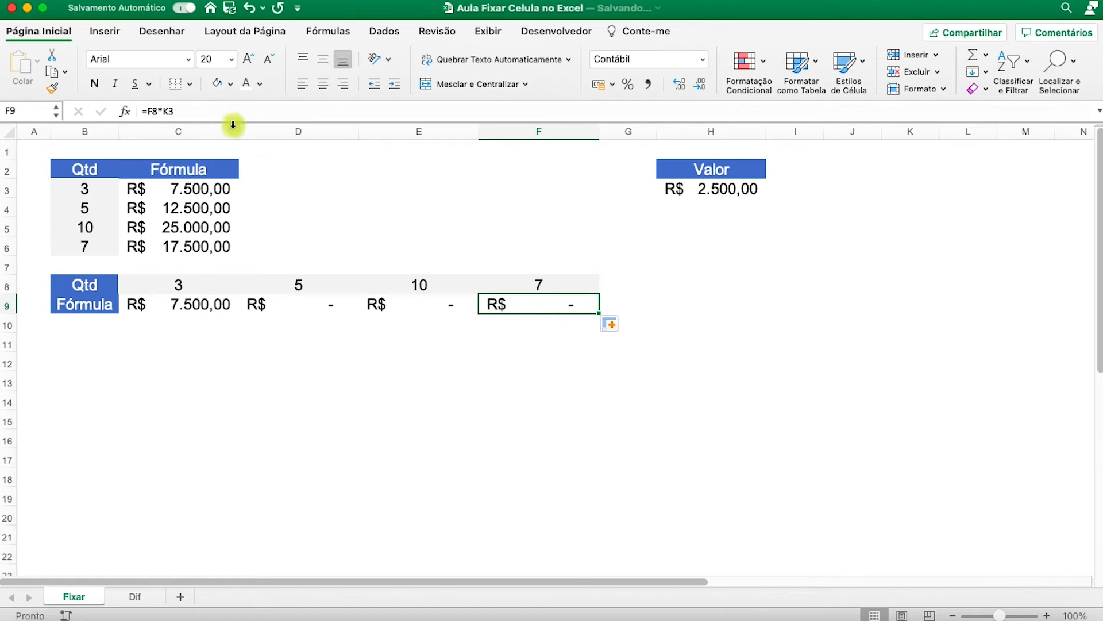
{"action": "left_click", "coordinate": [195, 111]}
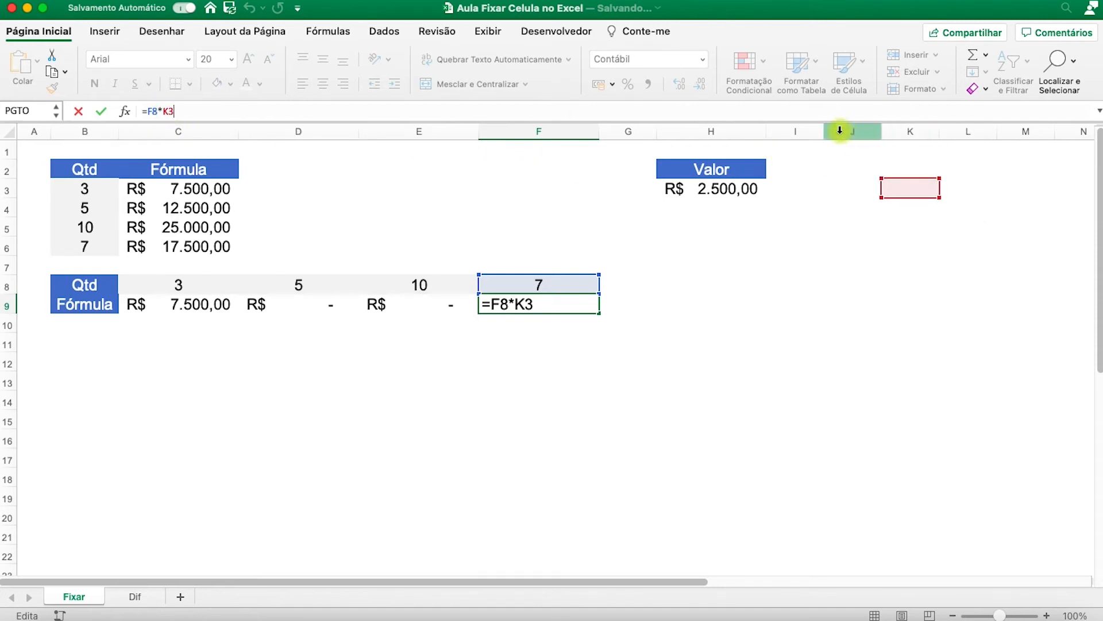
{"action": "key", "text": "ctrl+Return"}
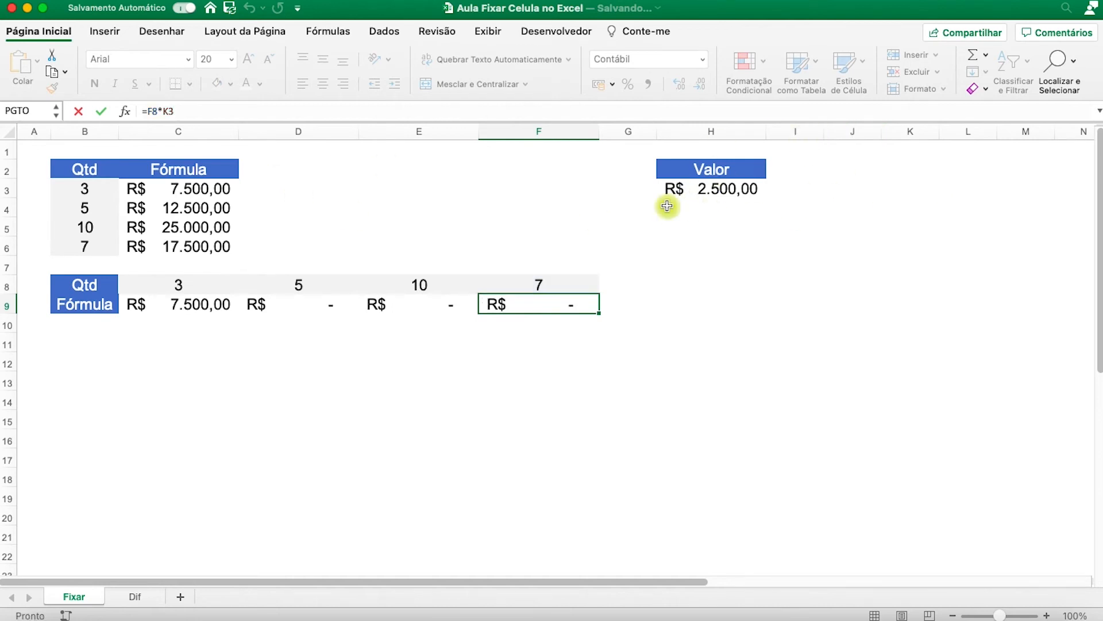
Step: Make the value reference in the C9 formula absolute so it reads =C8*$H$3
{"action": "left_click", "coordinate": [216, 311]}
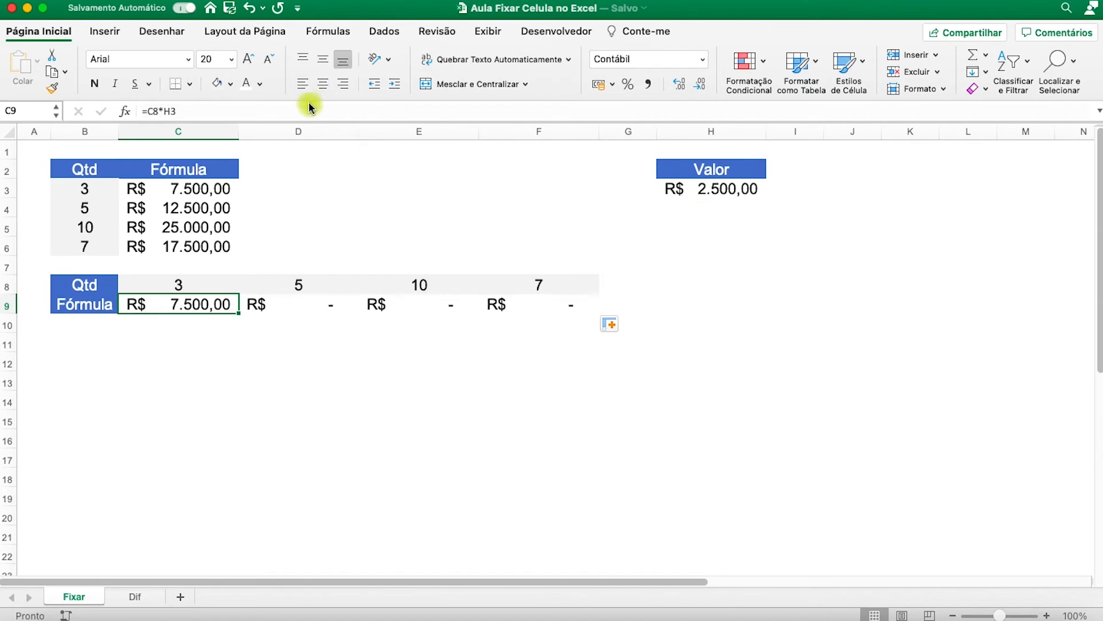
{"action": "left_click", "coordinate": [216, 131]}
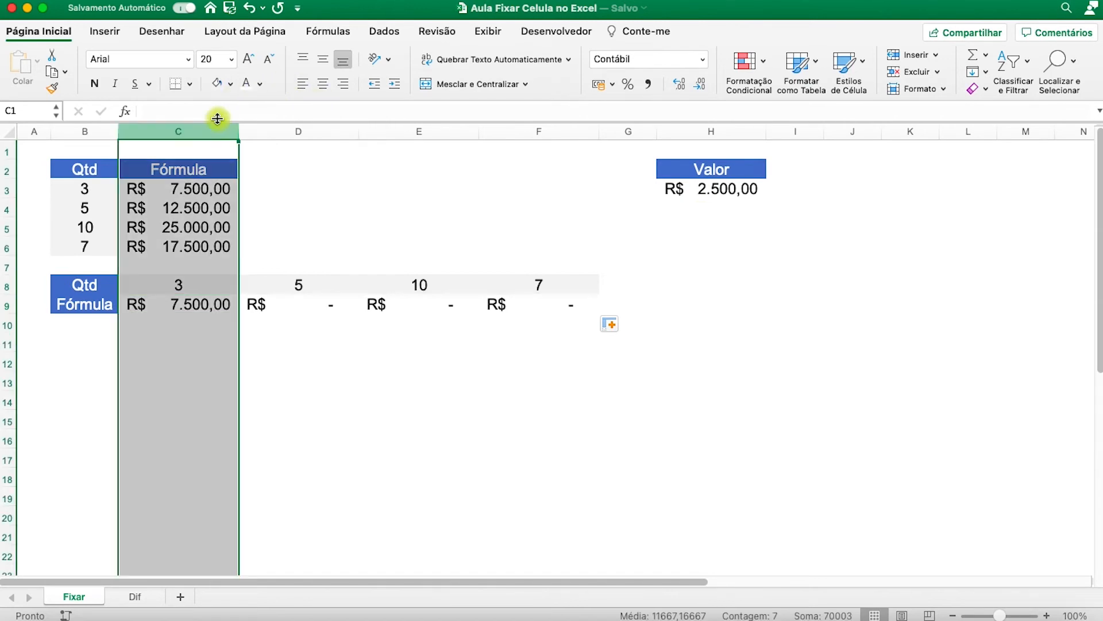
{"action": "left_click", "coordinate": [235, 305]}
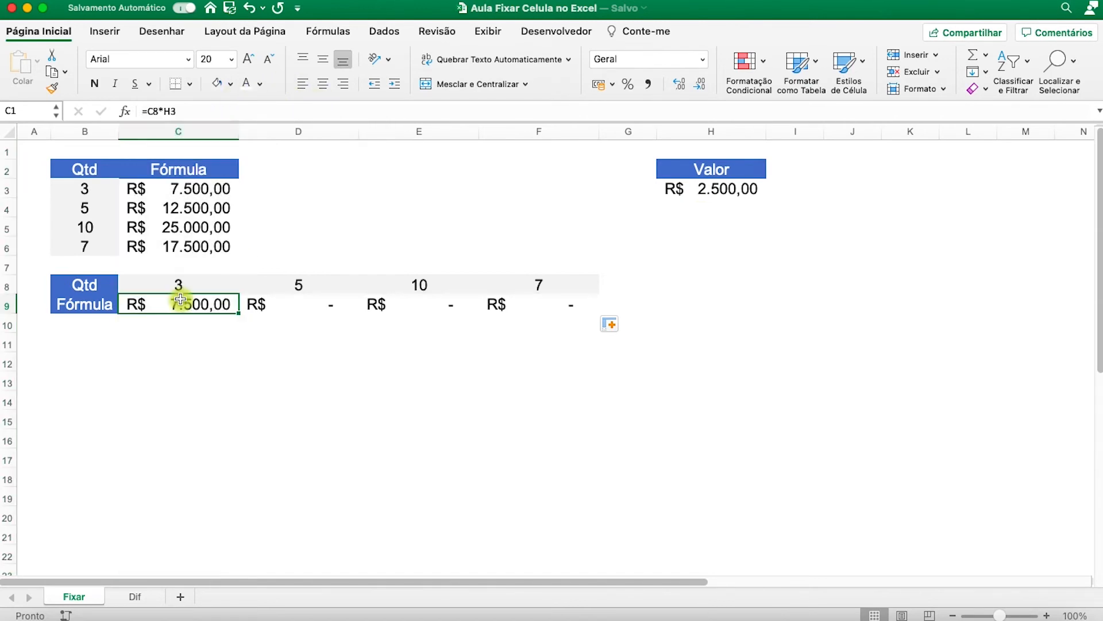
{"action": "left_click", "coordinate": [224, 109]}
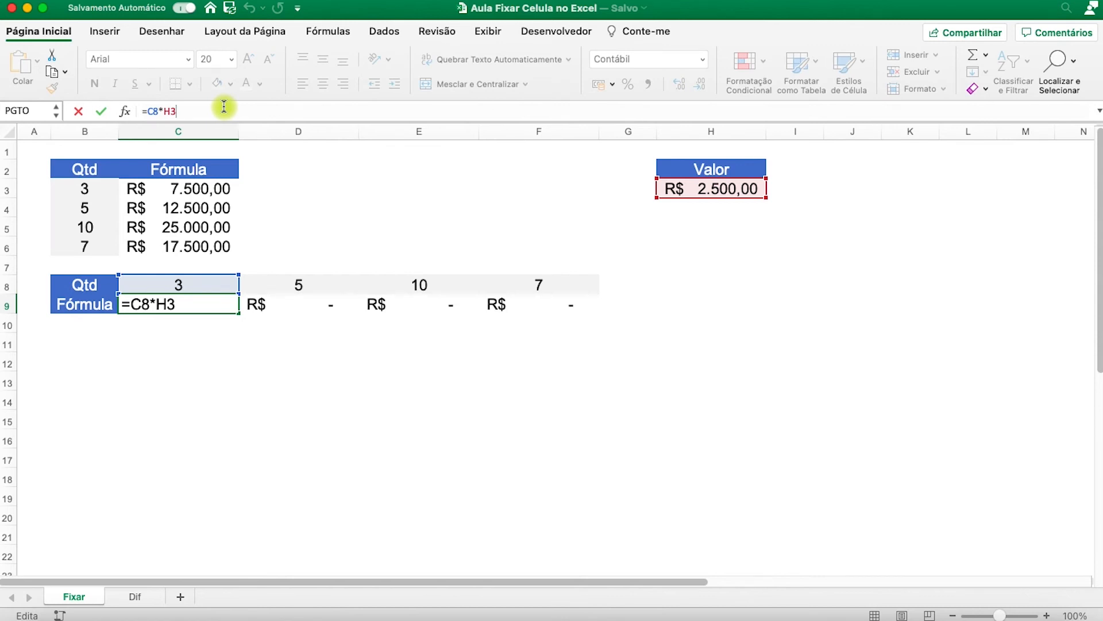
{"action": "key", "text": "F4"}
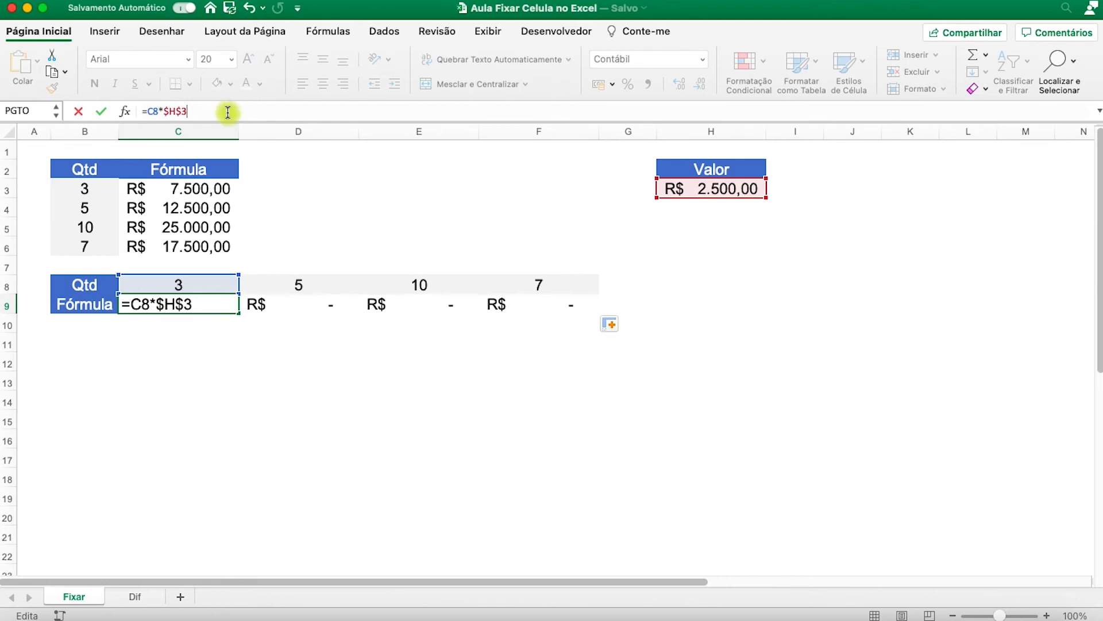
{"action": "key", "text": "Return"}
Step: Copy the C9 formula with the fixed $H$3 reference across through F9 and select the range C9:F9
{"action": "left_click", "coordinate": [175, 303]}
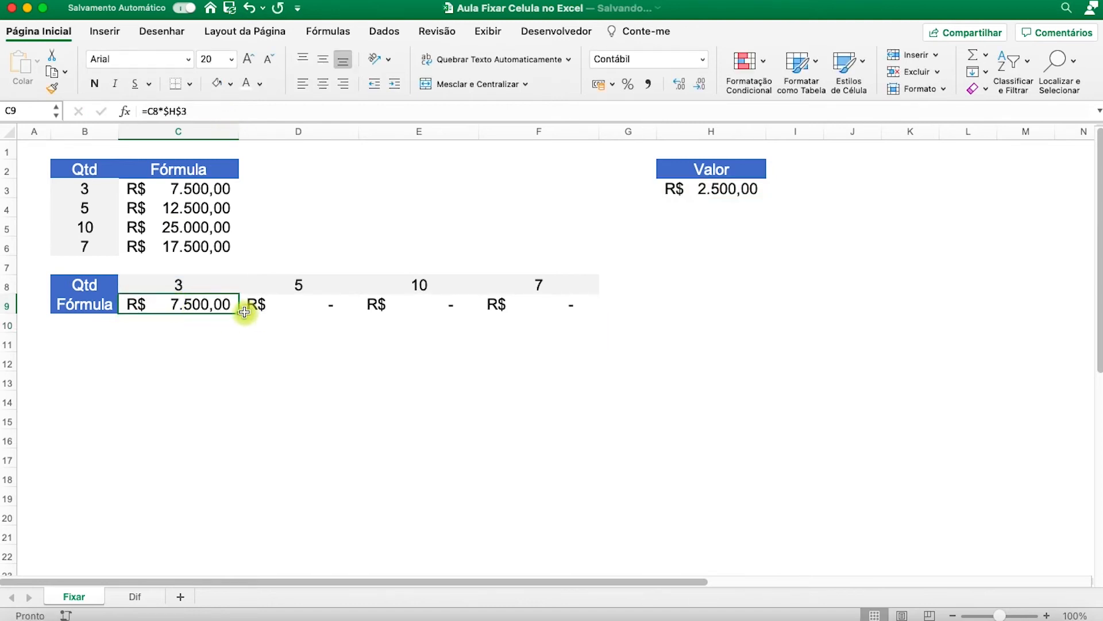
{"action": "left_click", "coordinate": [188, 111]}
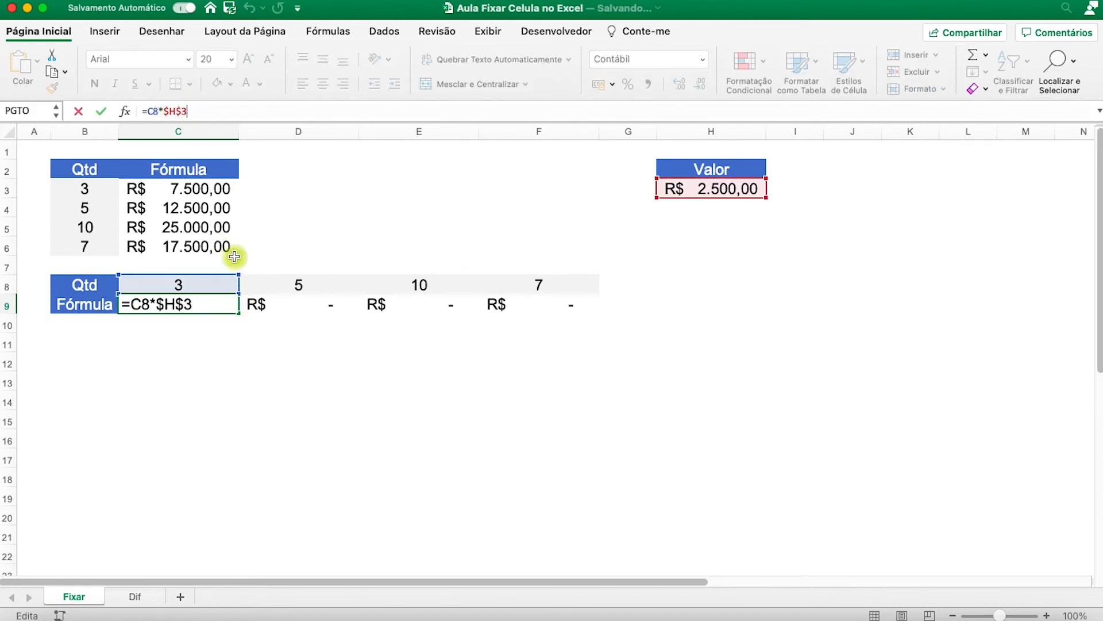
{"action": "key", "text": "ctrl+Return"}
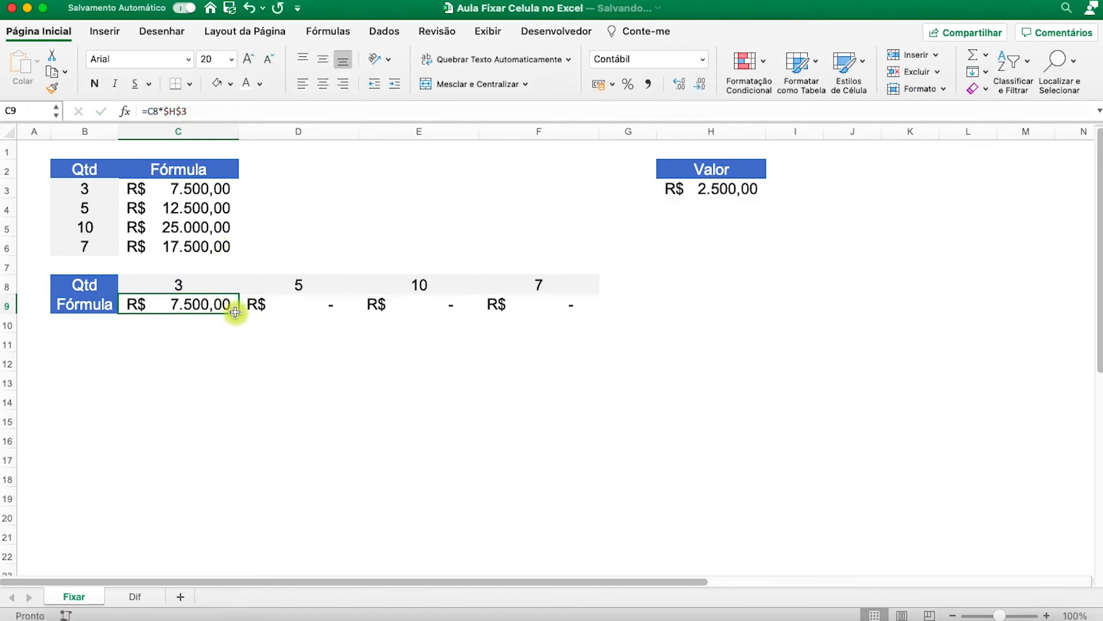
{"action": "left_click_drag", "start_coordinate": [237, 313], "coordinate": [572, 314]}
{"action": "left_click", "coordinate": [575, 305]}
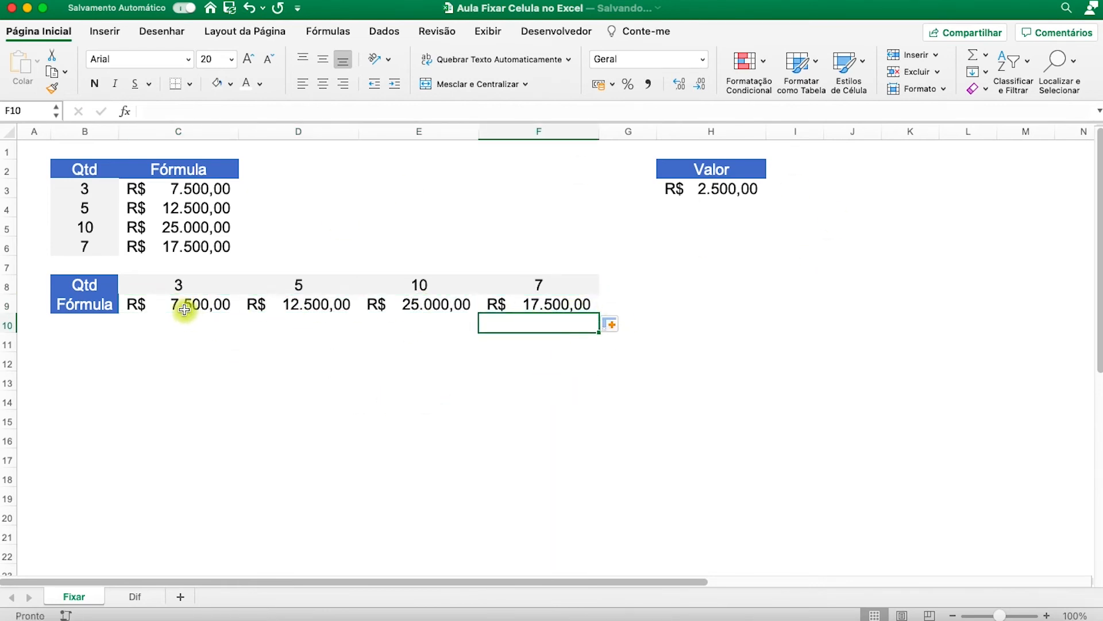
{"action": "left_click_drag", "start_coordinate": [184, 308], "coordinate": [559, 292]}
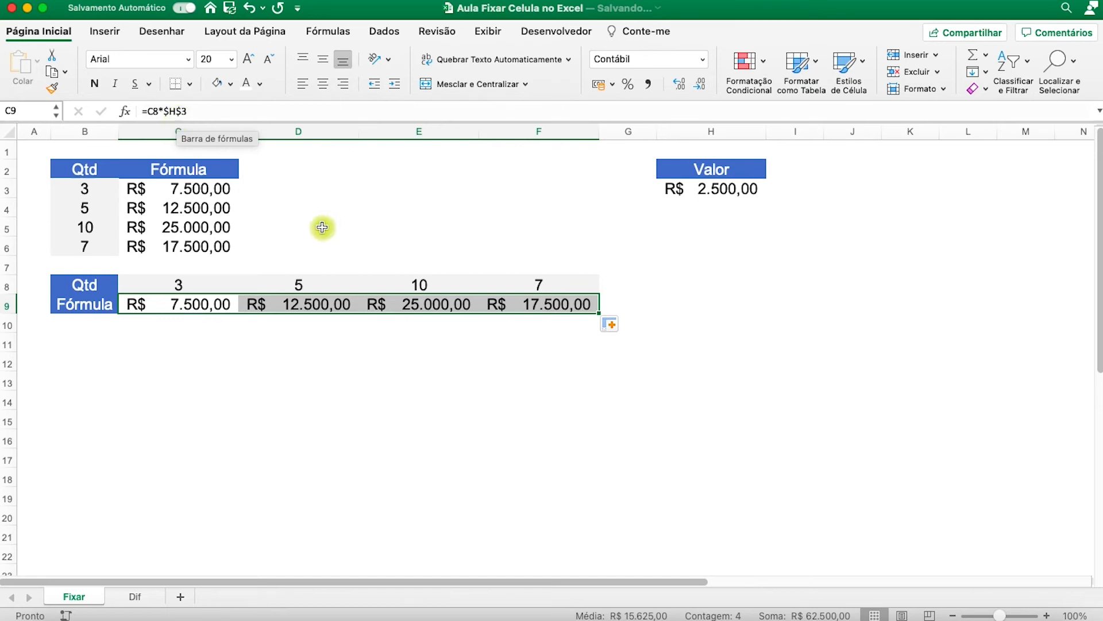
Step: Review the references in the C3 formula and clear the copied formulas from C4:C6
{"action": "left_click", "coordinate": [303, 212]}
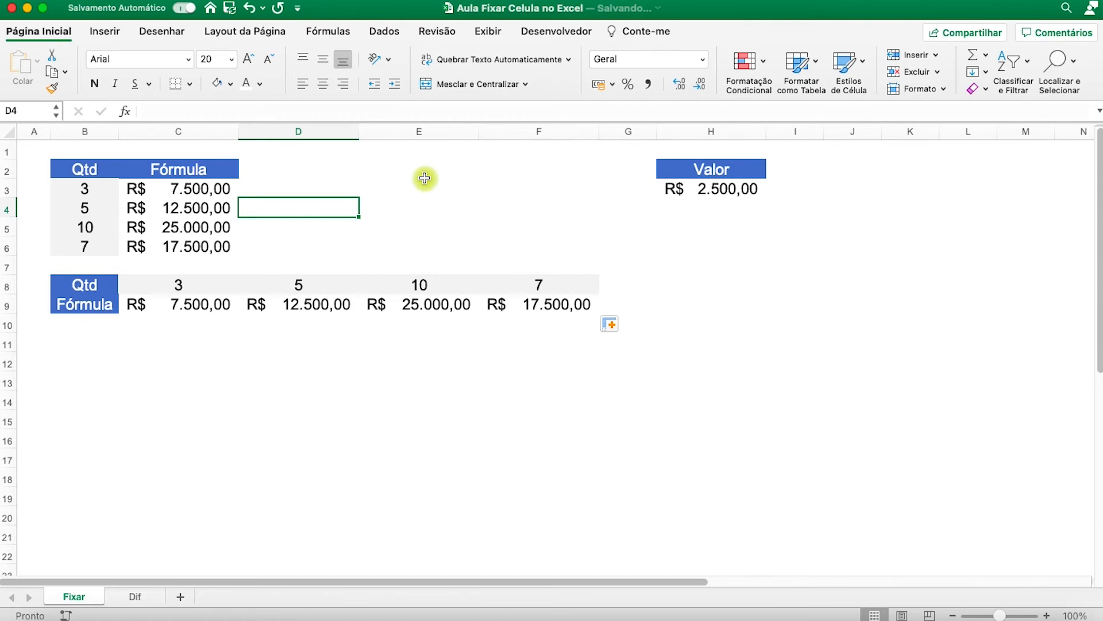
{"action": "left_click", "coordinate": [209, 191]}
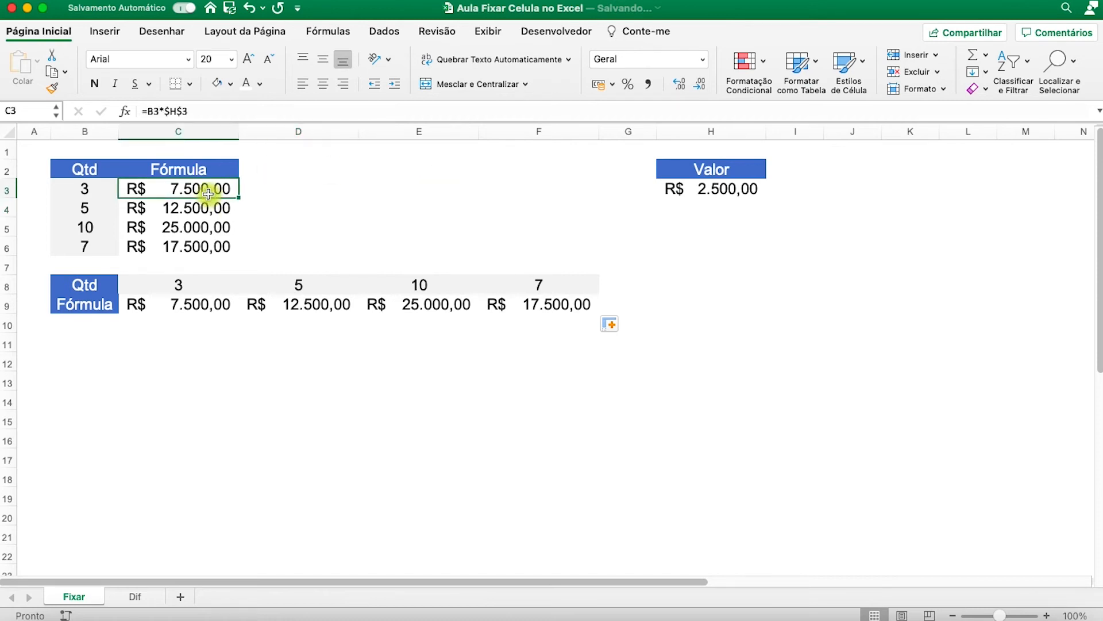
{"action": "left_click", "coordinate": [183, 112]}
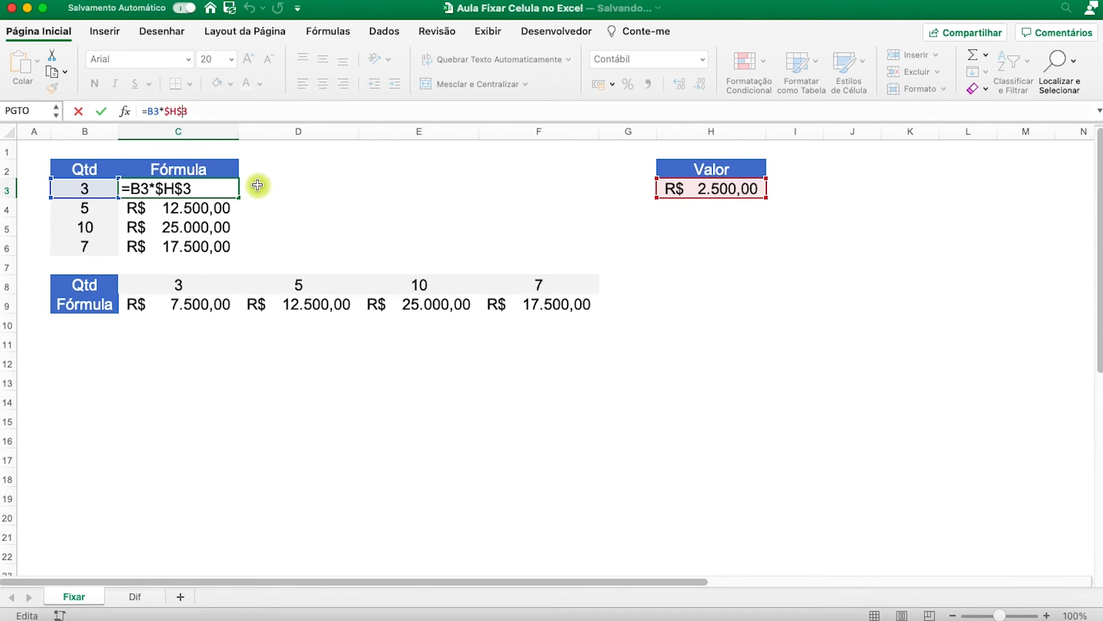
{"action": "key", "text": "Escape"}
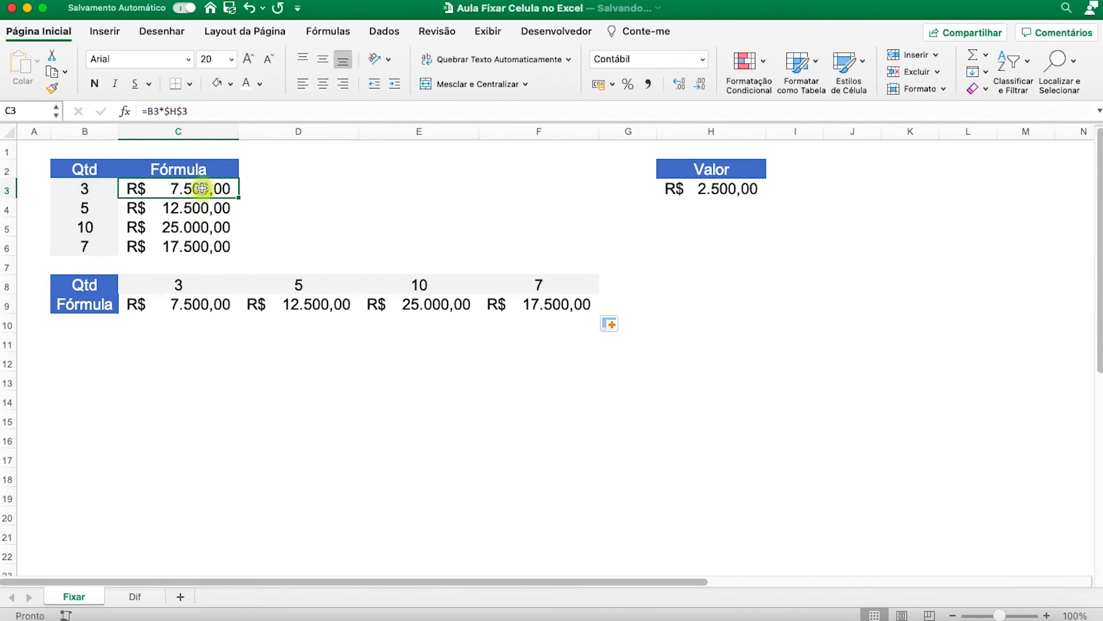
{"action": "left_click_drag", "start_coordinate": [192, 207], "coordinate": [206, 246]}
{"action": "key", "text": "Delete"}
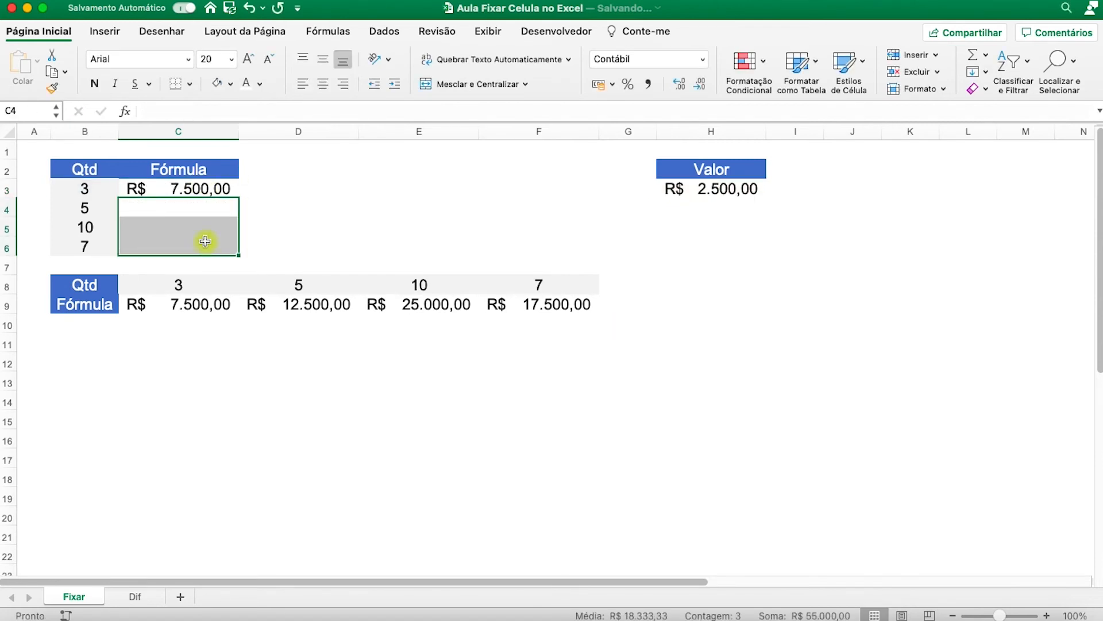
{"action": "left_click", "coordinate": [199, 185]}
{"action": "left_click", "coordinate": [171, 108]}
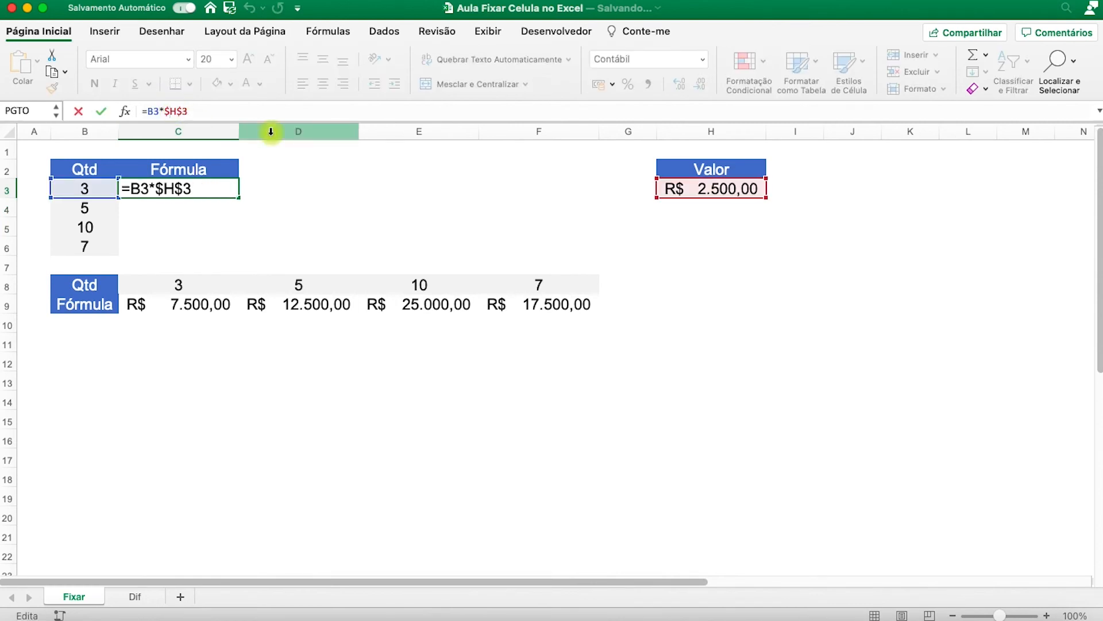
{"action": "key", "text": "BackSpace"}
{"action": "left_click_drag", "start_coordinate": [183, 110], "coordinate": [147, 110]}
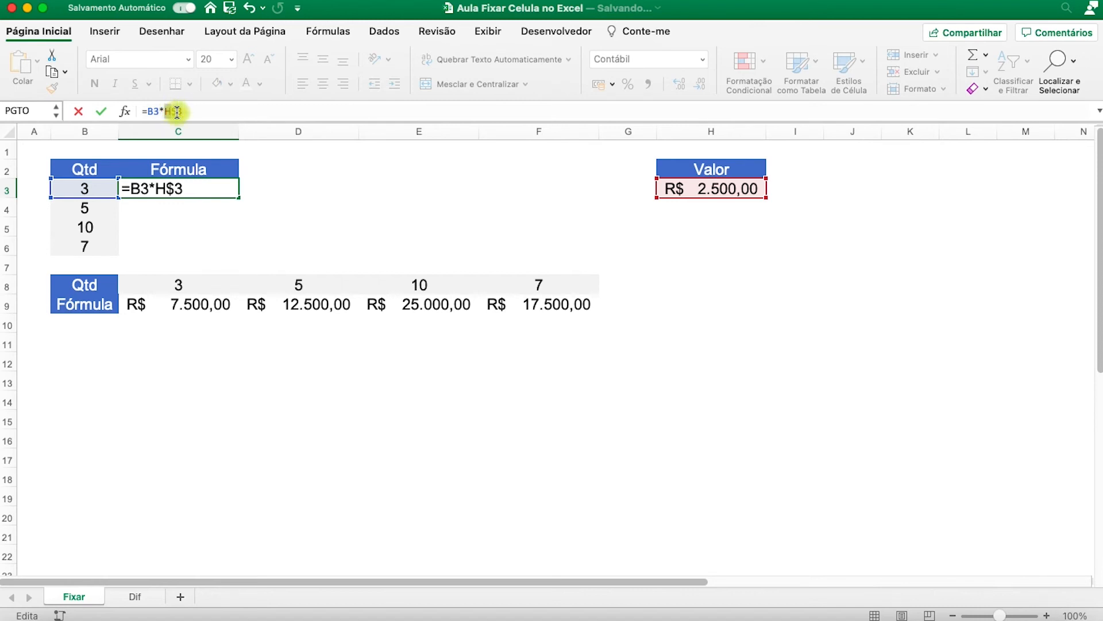
{"action": "key", "text": "Escape"}
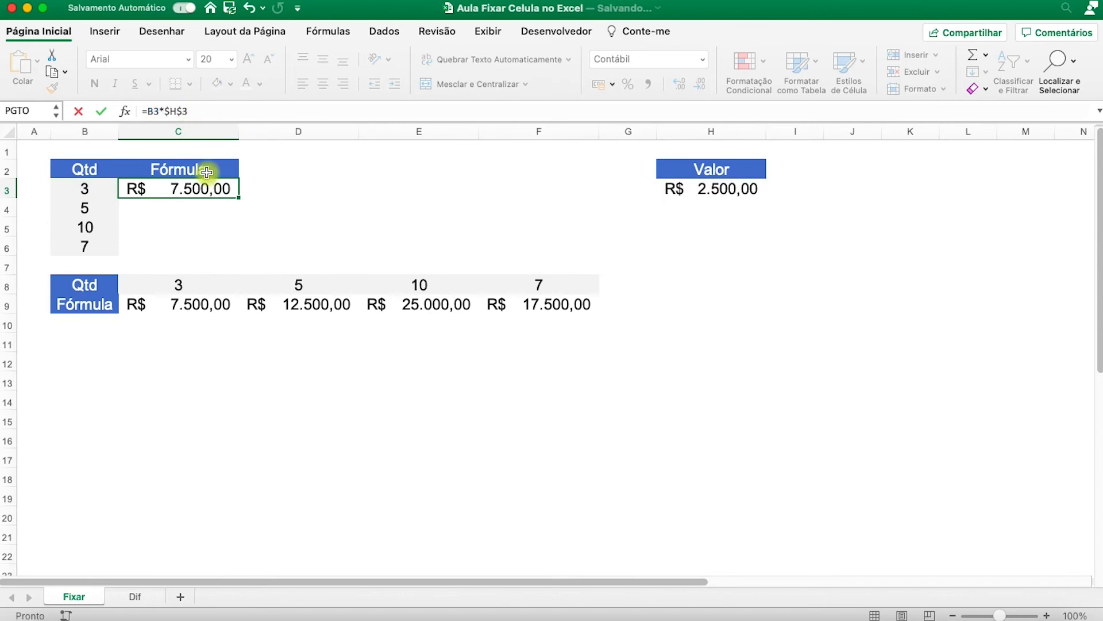
Step: Copy the C3 formula with the fixed $H$3 reference down through C6 and compare it with the formula in C4
{"action": "left_click_drag", "start_coordinate": [238, 198], "coordinate": [235, 214]}
{"action": "left_click", "coordinate": [229, 209]}
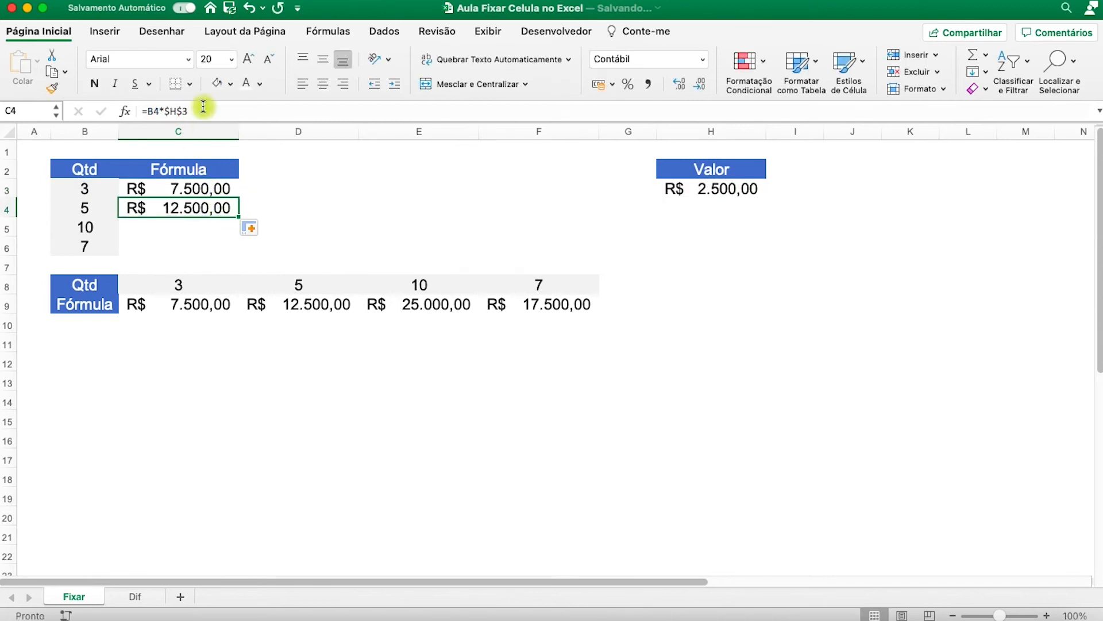
{"action": "left_click", "coordinate": [233, 195]}
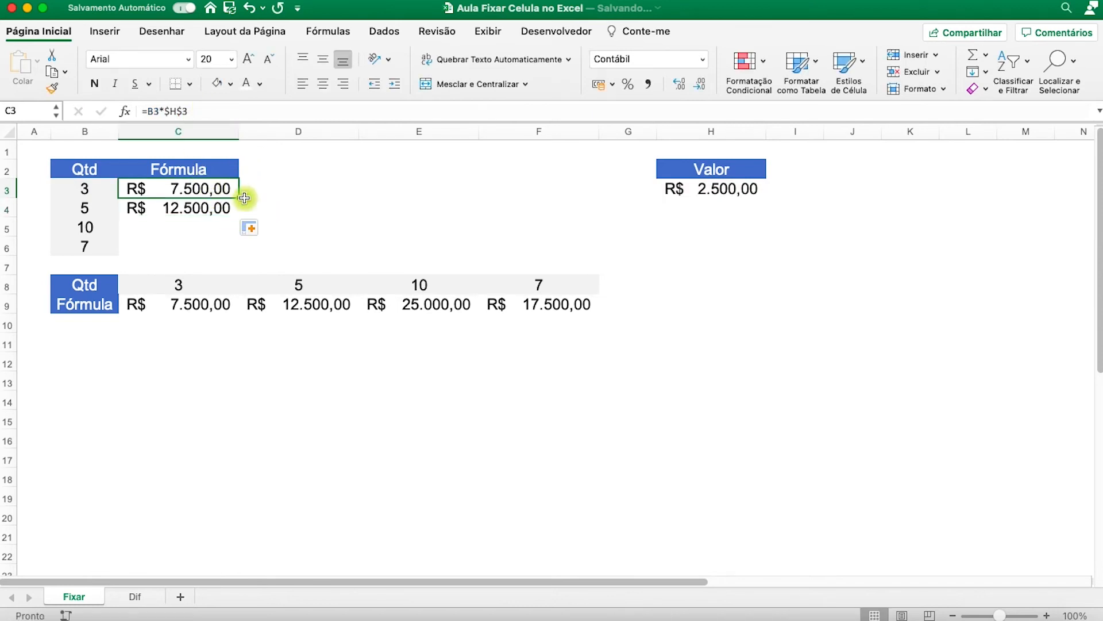
{"action": "left_click_drag", "start_coordinate": [238, 199], "coordinate": [239, 254]}
{"action": "left_click", "coordinate": [219, 188]}
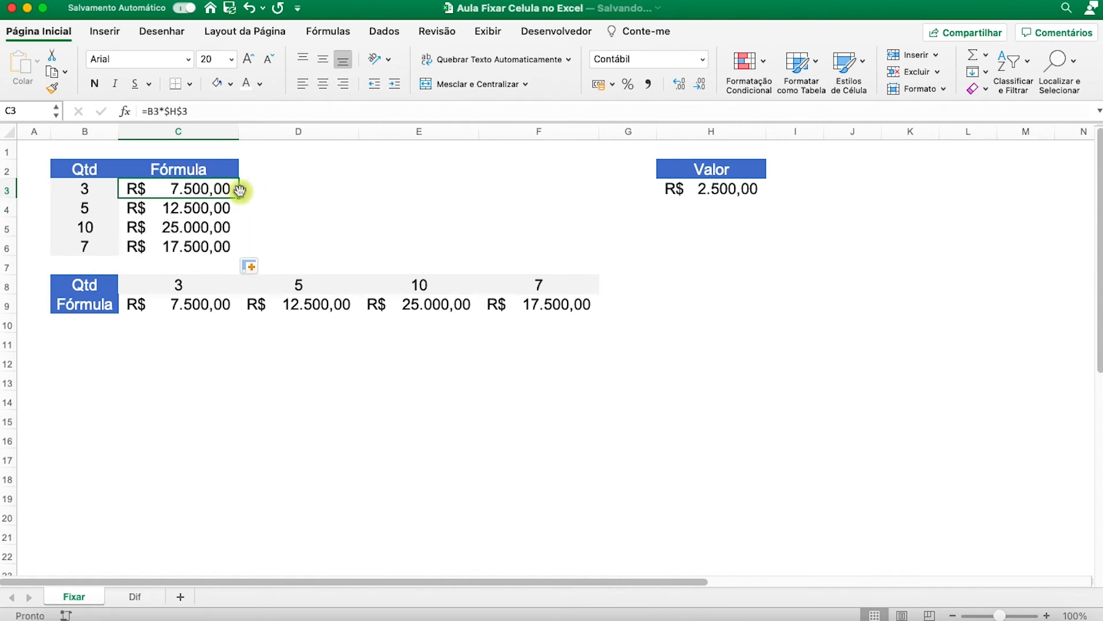
{"action": "left_click", "coordinate": [208, 208]}
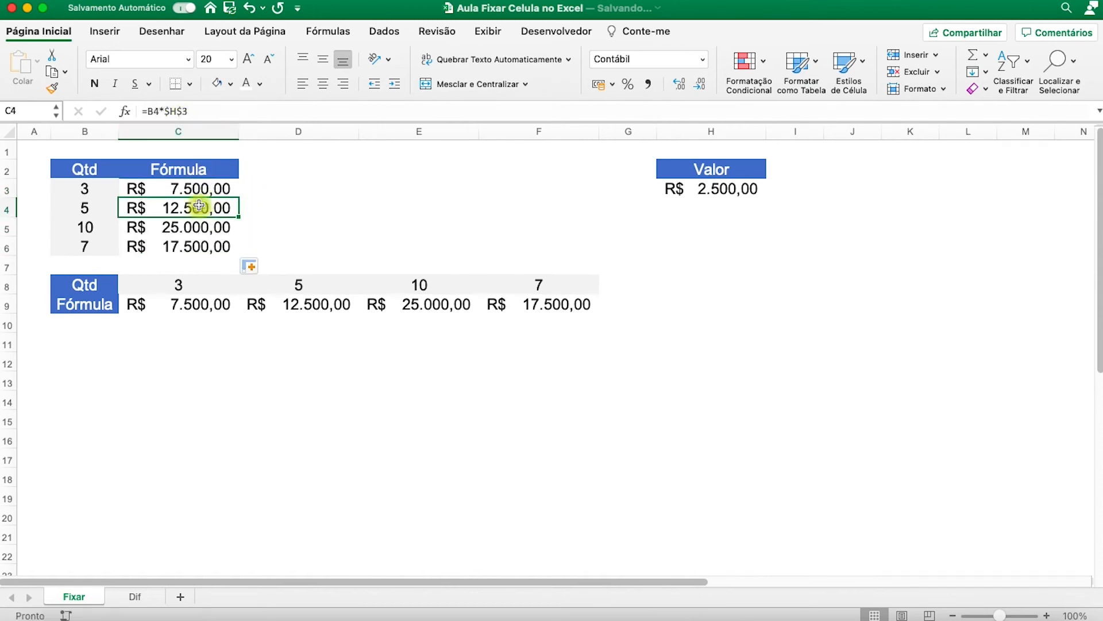
{"action": "left_click", "coordinate": [205, 170]}
{"action": "left_click", "coordinate": [201, 189]}
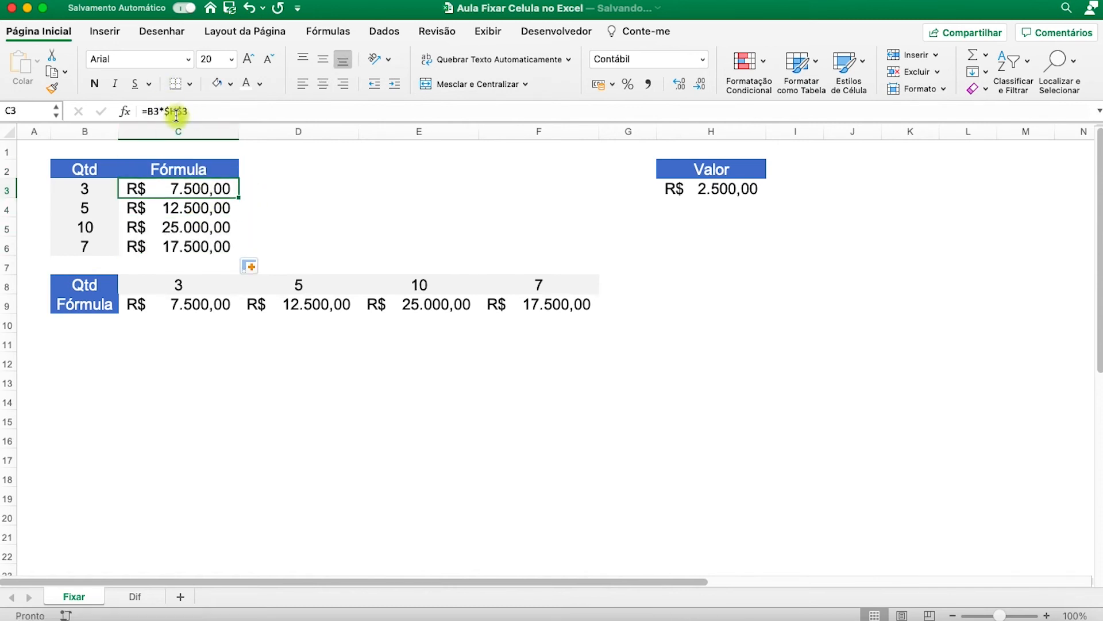
Step: Undo the copies of the C3 formula in C4:C6
{"action": "type", "text": "z"}
{"action": "key", "text": "Escape"}
{"action": "key", "text": "super+z"}
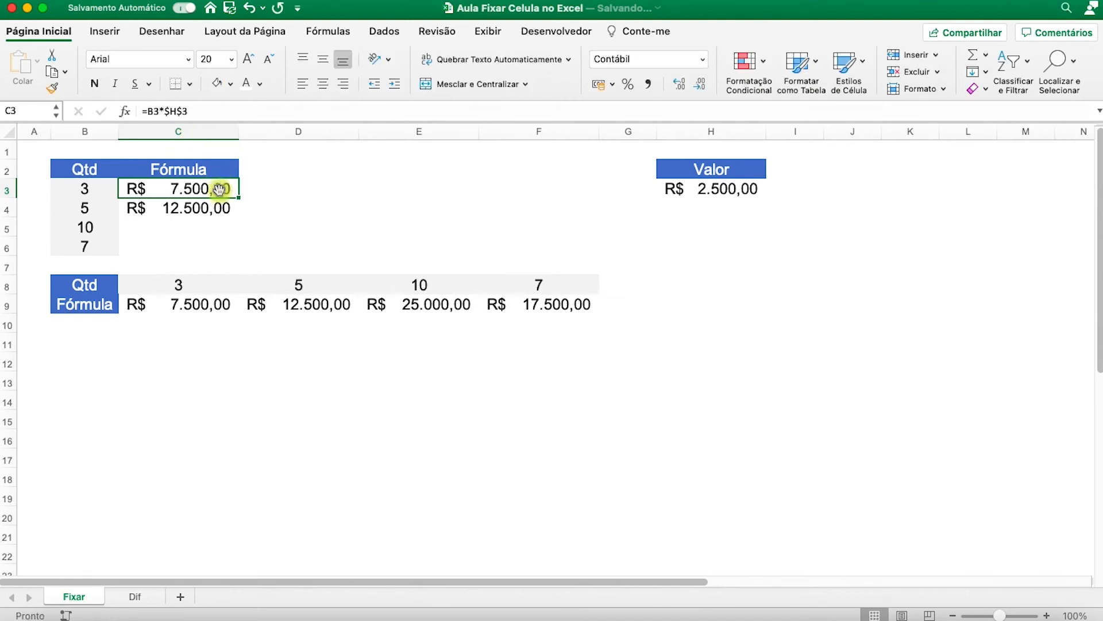
{"action": "key", "text": "super+z"}
Step: Unlock the column of the value reference in C3 so the formula reads =B3*H$3
{"action": "left_click", "coordinate": [171, 109]}
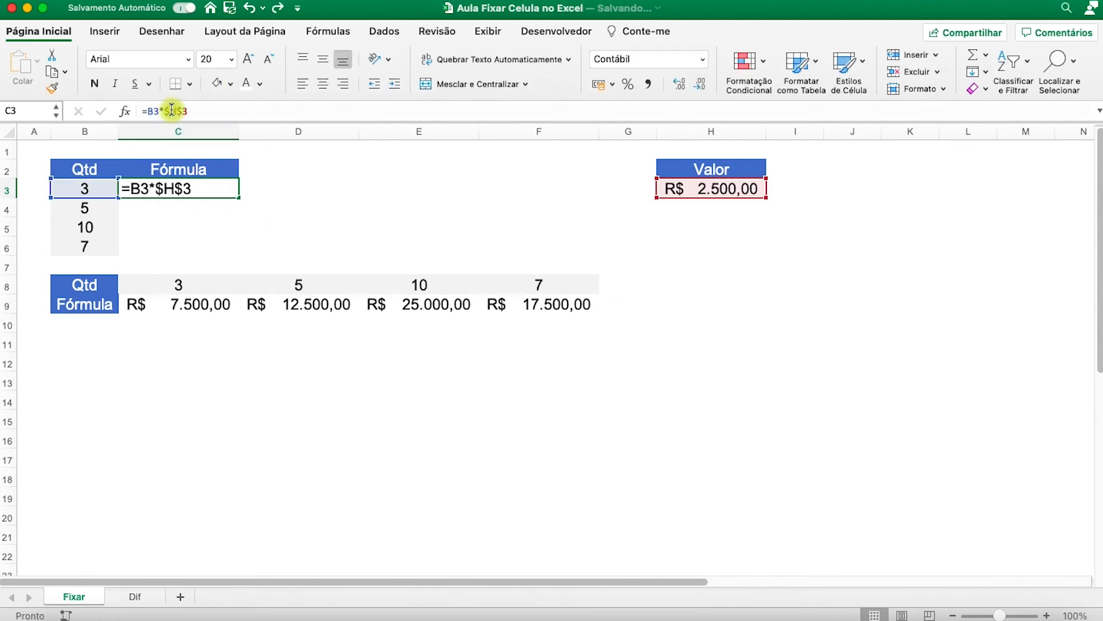
{"action": "key", "text": "BackSpace"}
{"action": "key", "text": "Return"}
{"action": "left_click", "coordinate": [223, 188]}
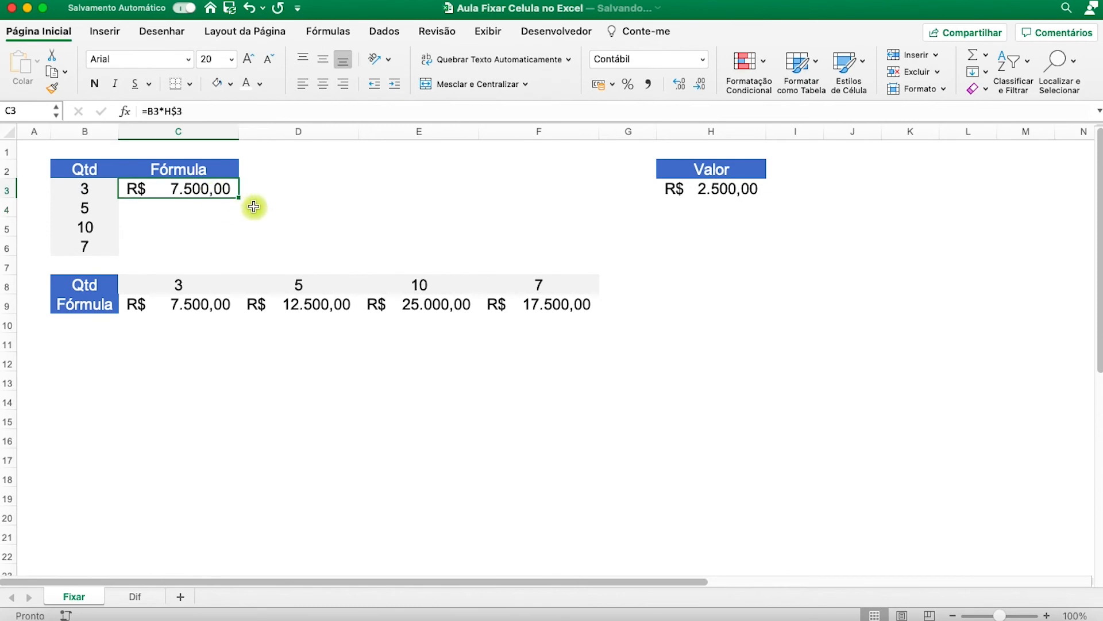
Step: Copy the row-locked C3 formula across to D3 and down through C6
{"action": "left_click_drag", "start_coordinate": [239, 197], "coordinate": [299, 175]}
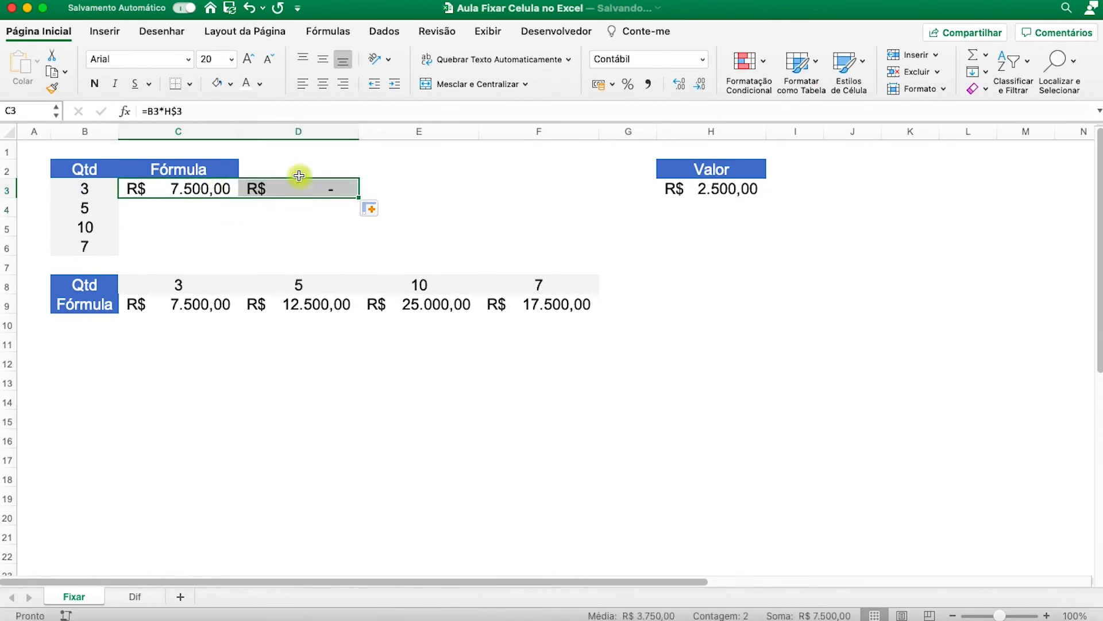
{"action": "left_click", "coordinate": [299, 175]}
{"action": "left_click", "coordinate": [233, 188]}
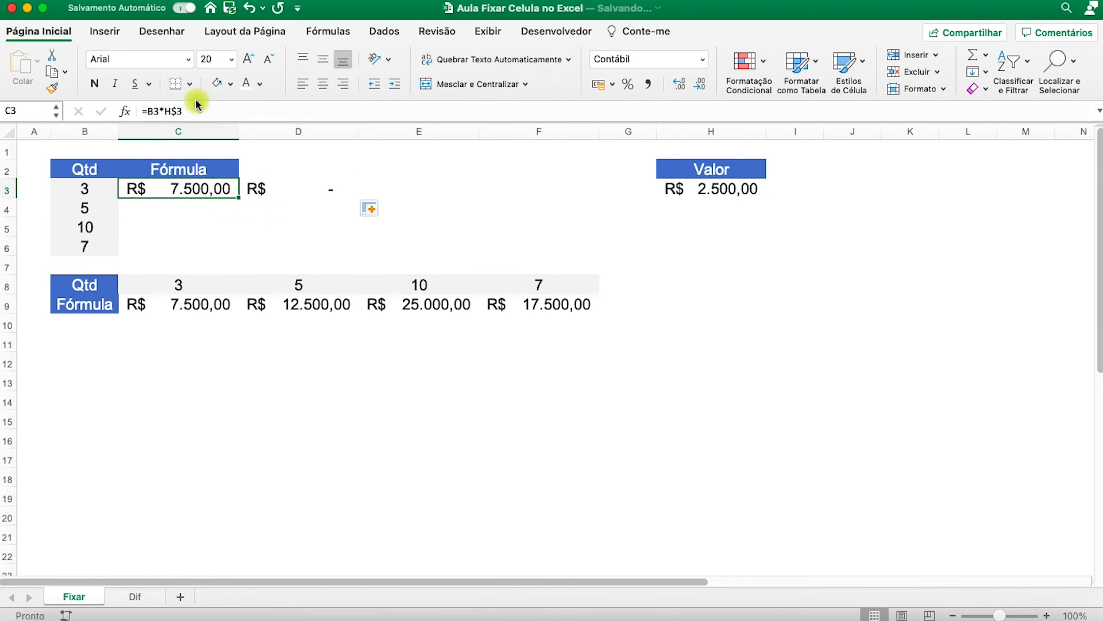
{"action": "left_click", "coordinate": [209, 111]}
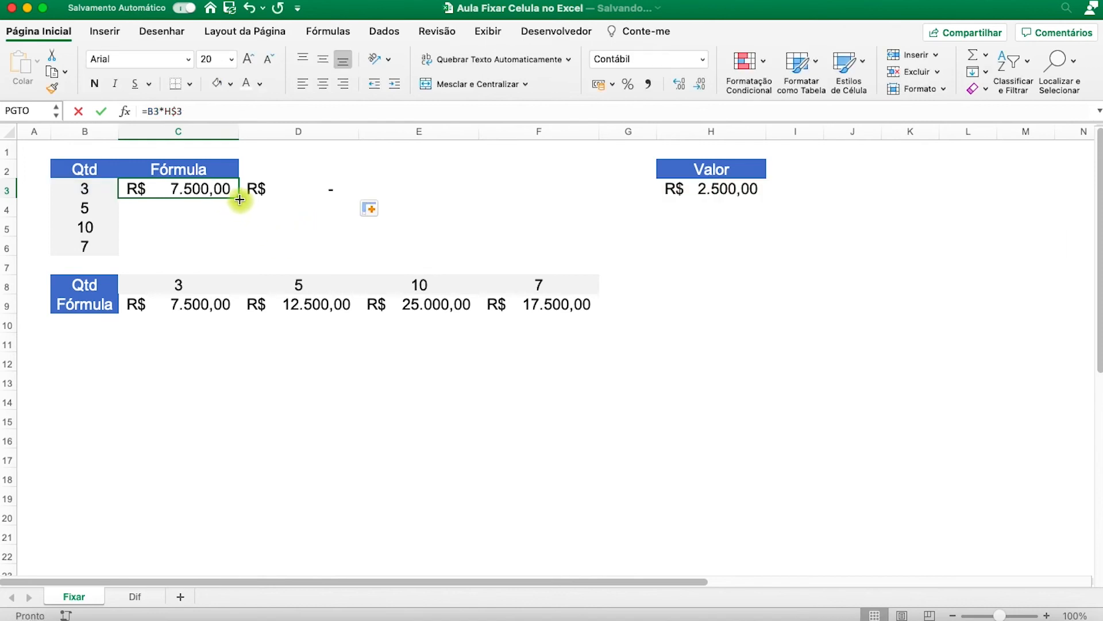
{"action": "left_click_drag", "start_coordinate": [240, 199], "coordinate": [232, 252]}
Step: Examine how the row-locked value reference carried over in the C4 and D3 formulas, compared with C3
{"action": "left_click", "coordinate": [222, 207]}
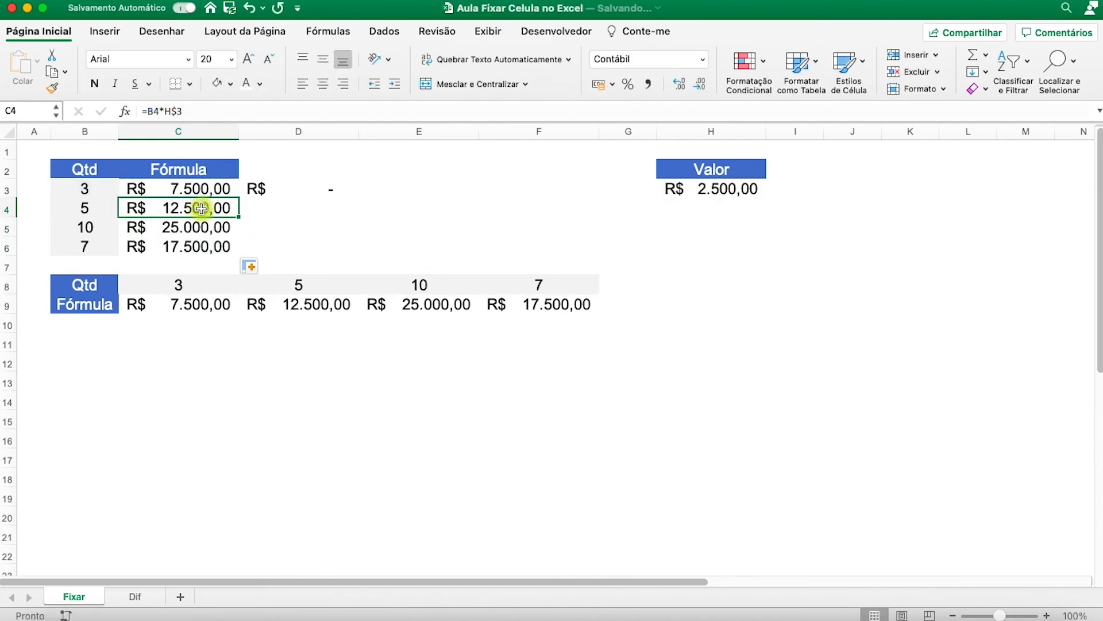
{"action": "left_click", "coordinate": [197, 109]}
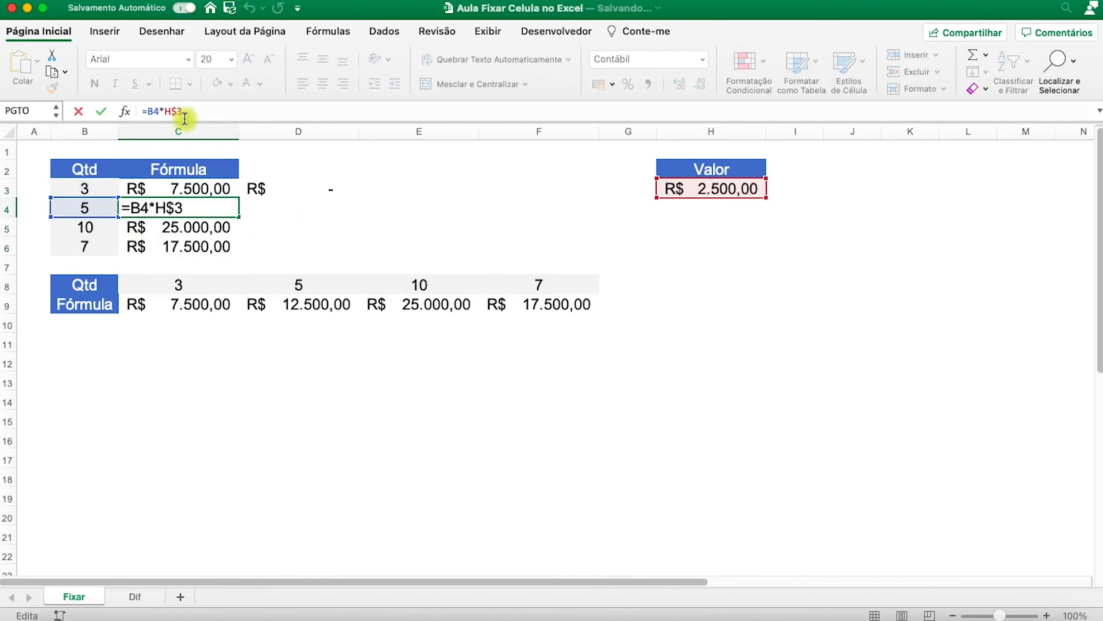
{"action": "key", "text": "Escape"}
{"action": "left_click", "coordinate": [175, 111]}
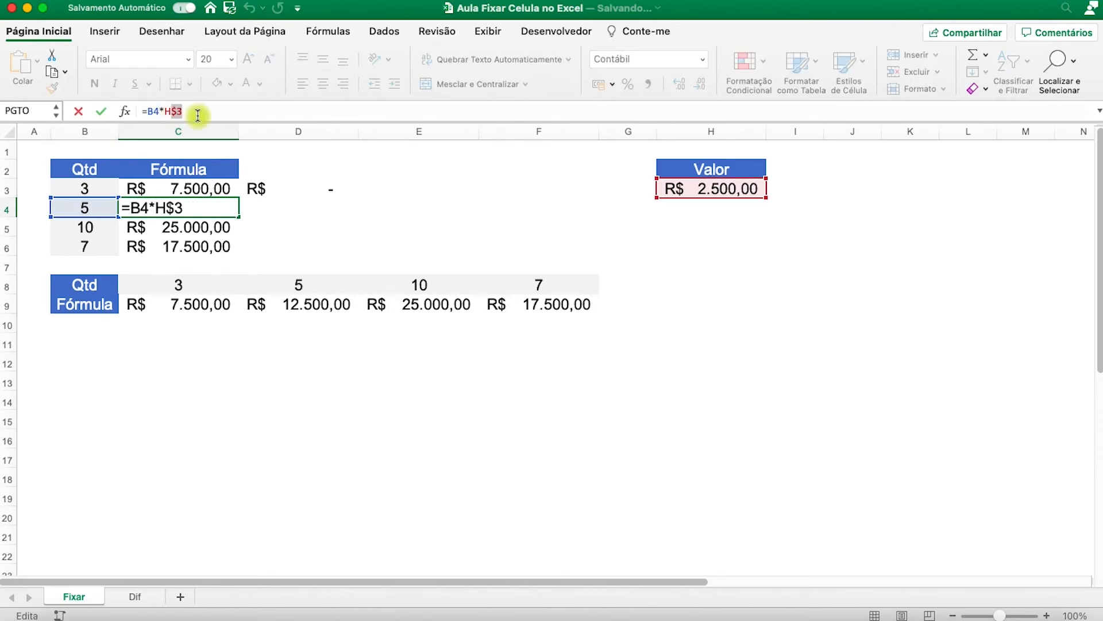
{"action": "key", "text": "Escape"}
{"action": "left_click", "coordinate": [294, 191]}
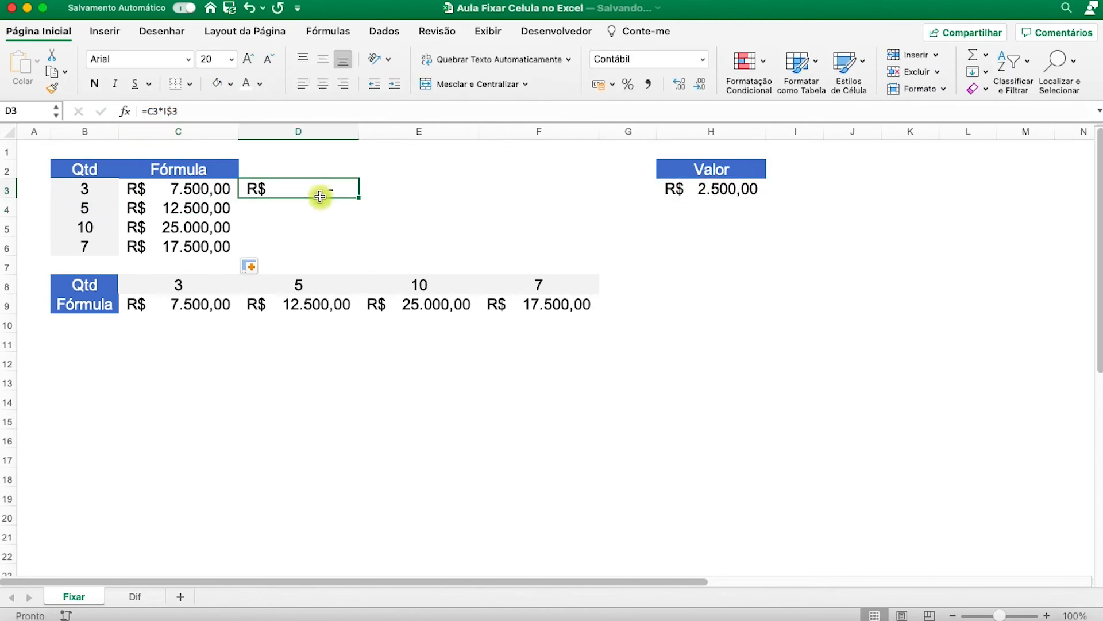
{"action": "left_click", "coordinate": [171, 112]}
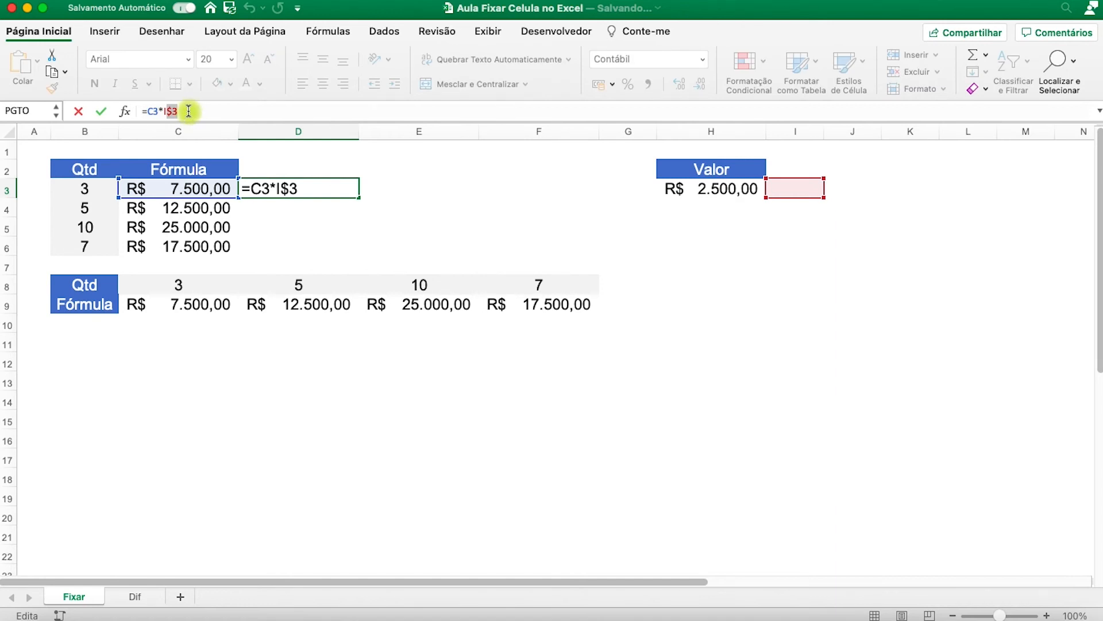
{"action": "key", "text": "Return"}
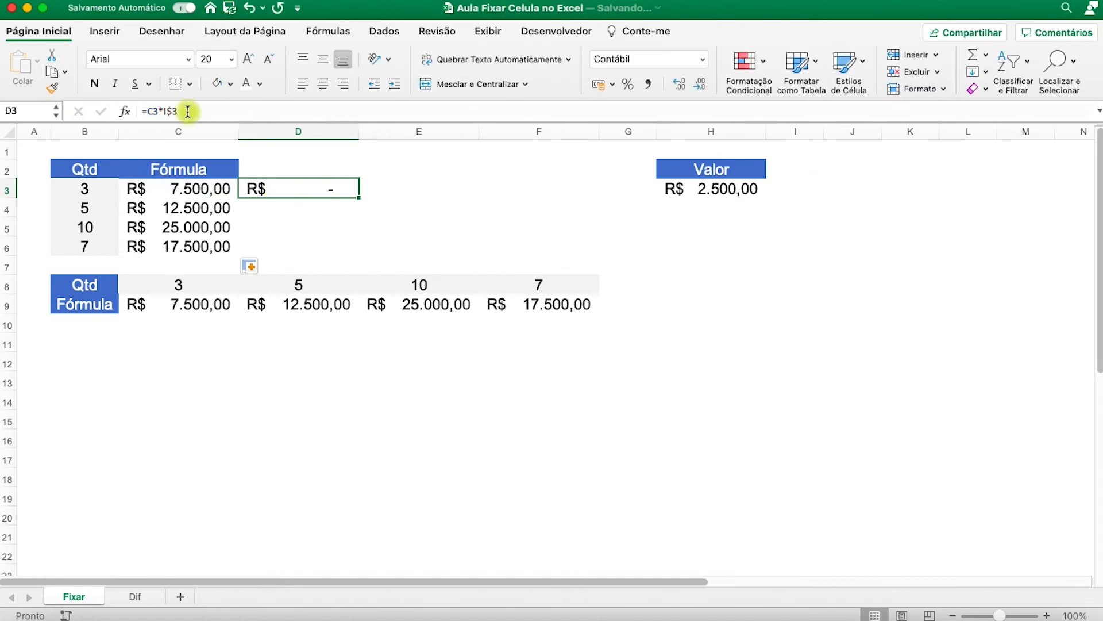
{"action": "left_click", "coordinate": [188, 111]}
{"action": "key", "text": "Escape"}
{"action": "left_click_drag", "start_coordinate": [259, 181], "coordinate": [186, 190]}
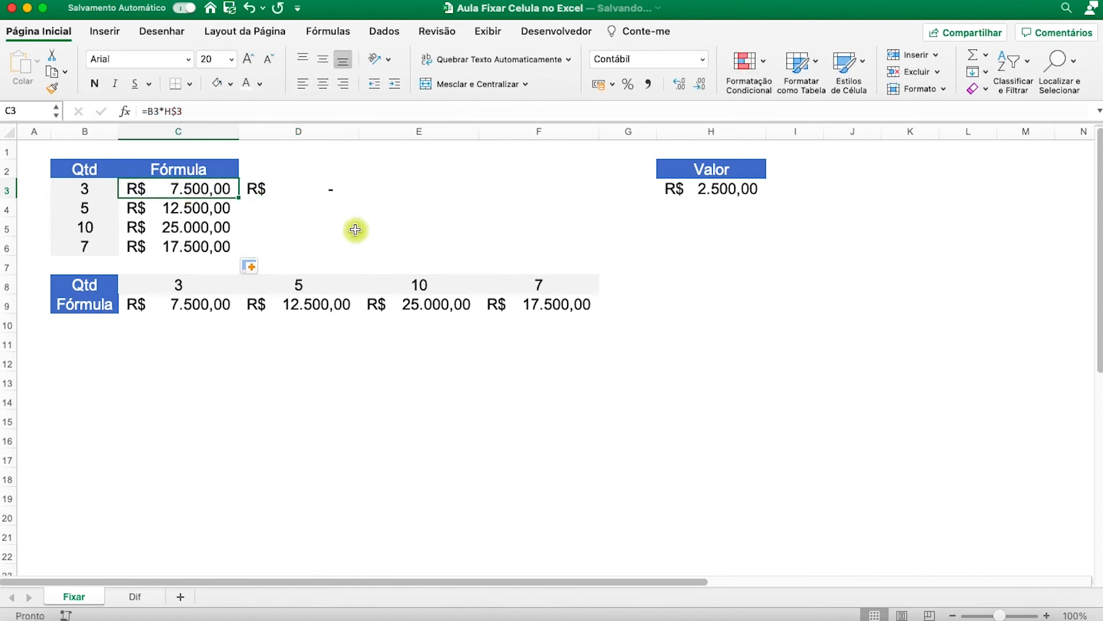
{"action": "left_click", "coordinate": [193, 115]}
{"action": "key", "text": "F4"}
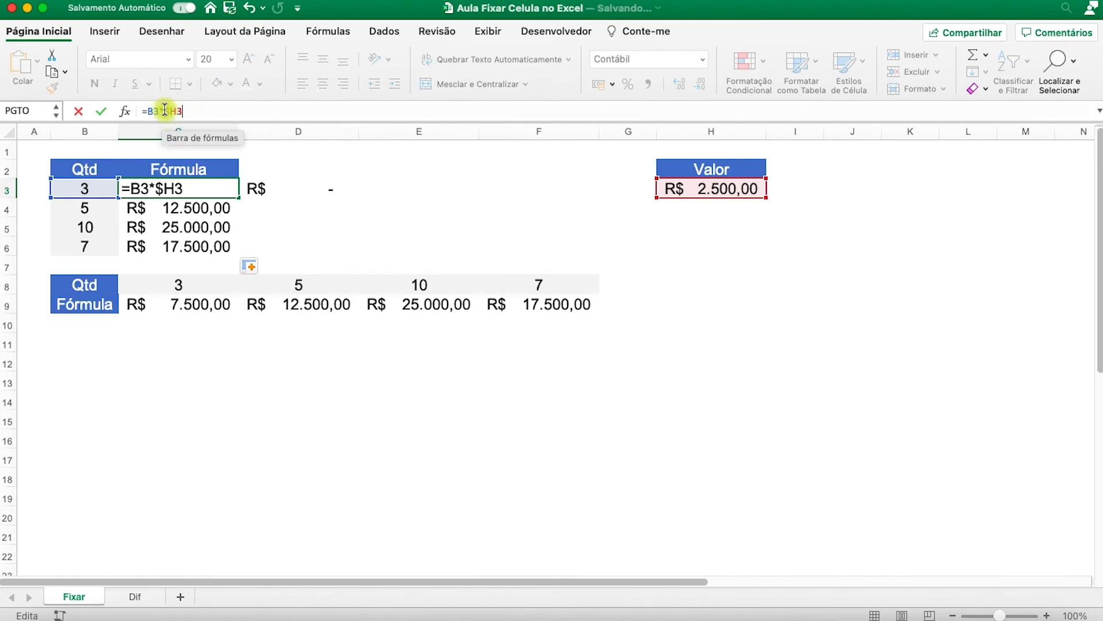
{"action": "key", "text": "Return"}
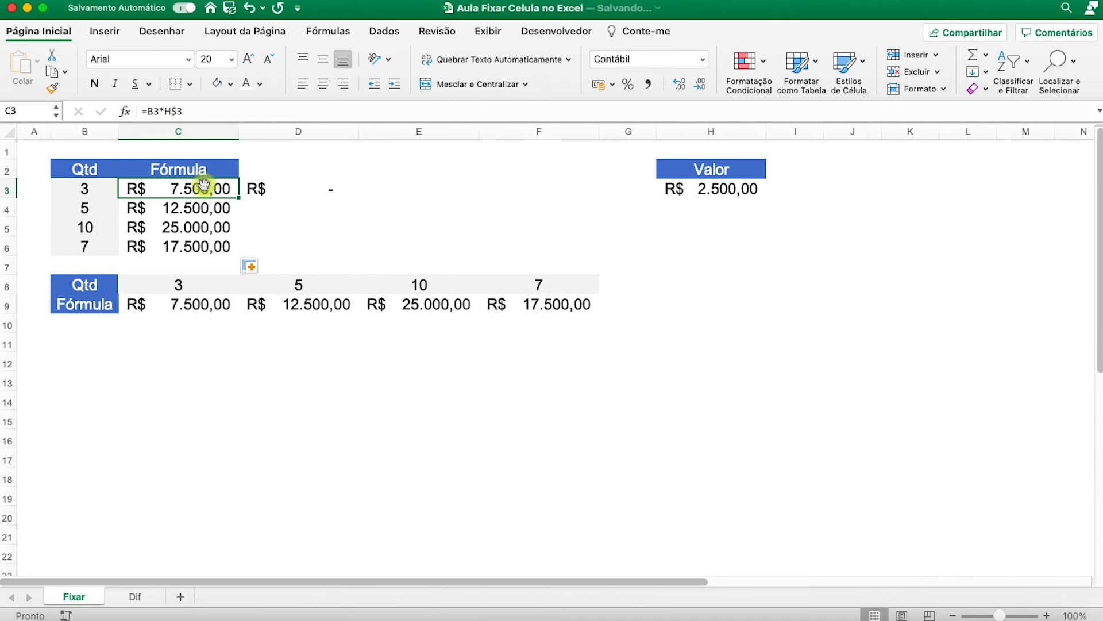
{"action": "left_click", "coordinate": [182, 110]}
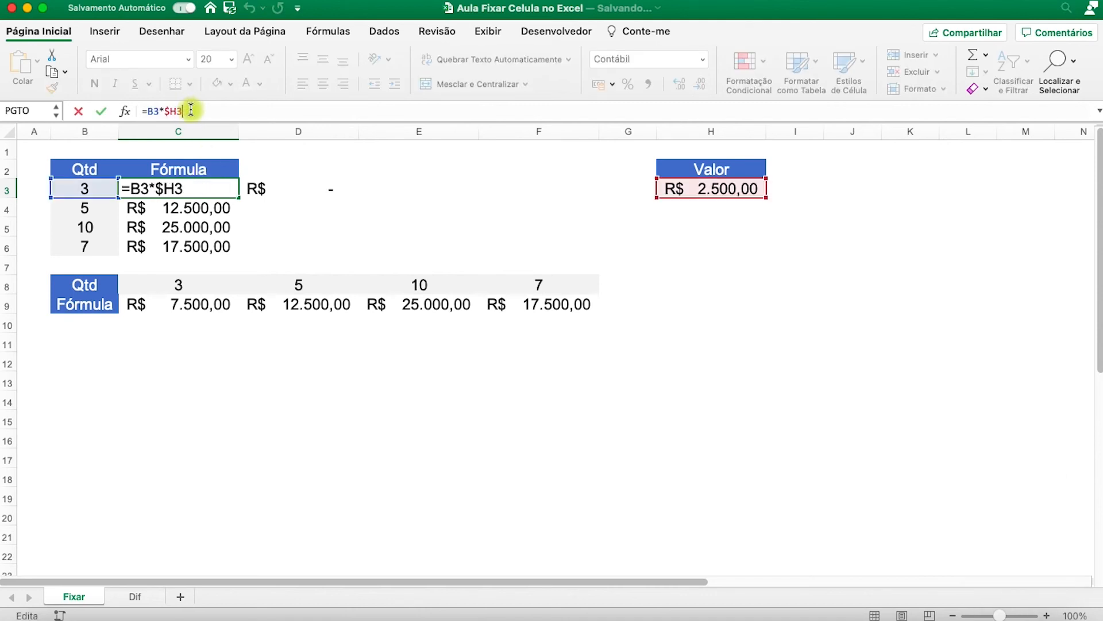
{"action": "key", "text": "Return"}
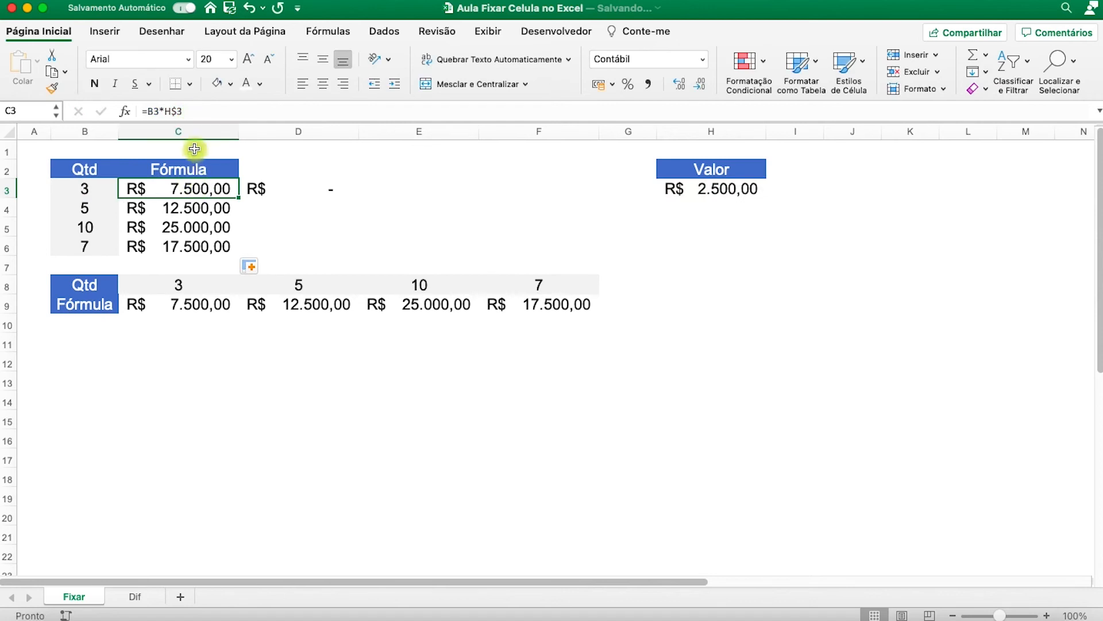
Step: Lock only the column of the value reference in C3 so the formula reads =B3*$H3, and review it
{"action": "left_click", "coordinate": [192, 111]}
{"action": "key", "text": "F4"}
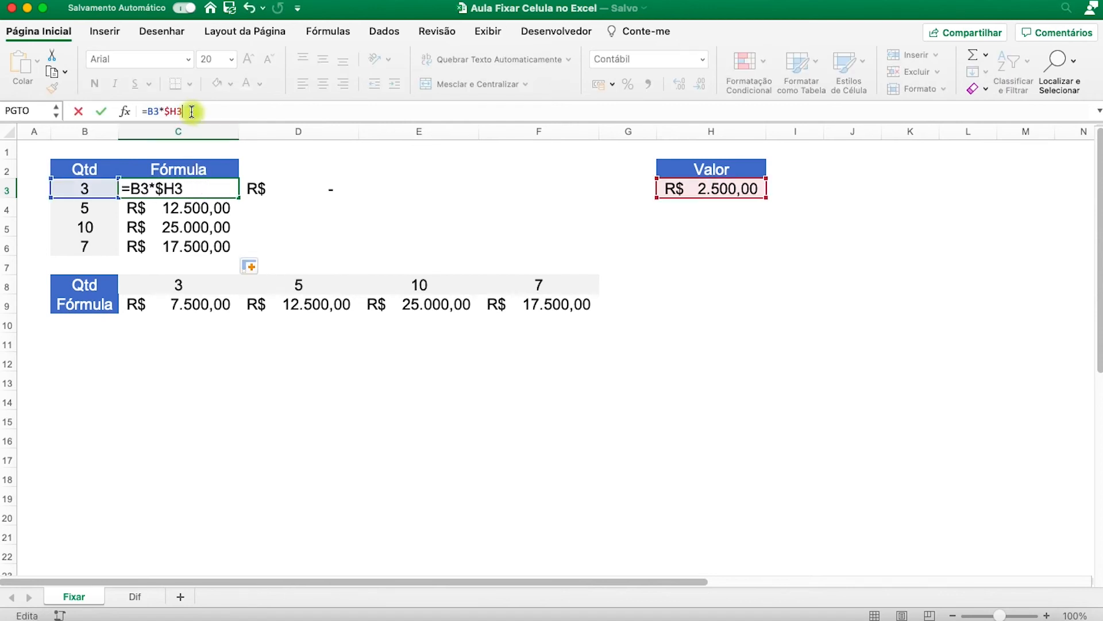
{"action": "key", "text": "Return"}
{"action": "left_click", "coordinate": [190, 184]}
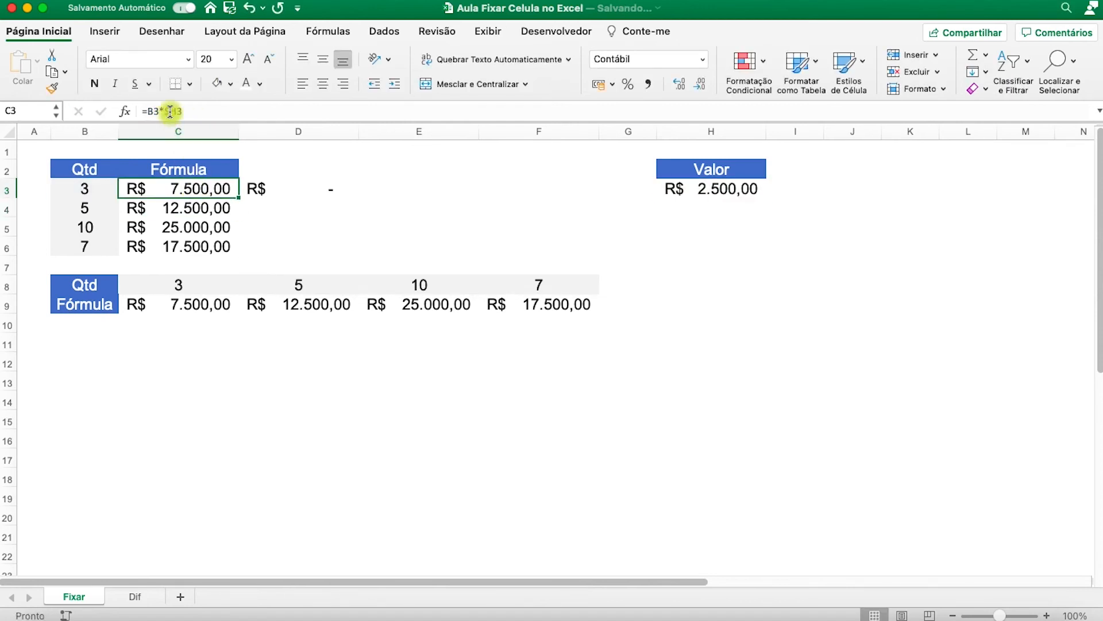
{"action": "left_click", "coordinate": [172, 111]}
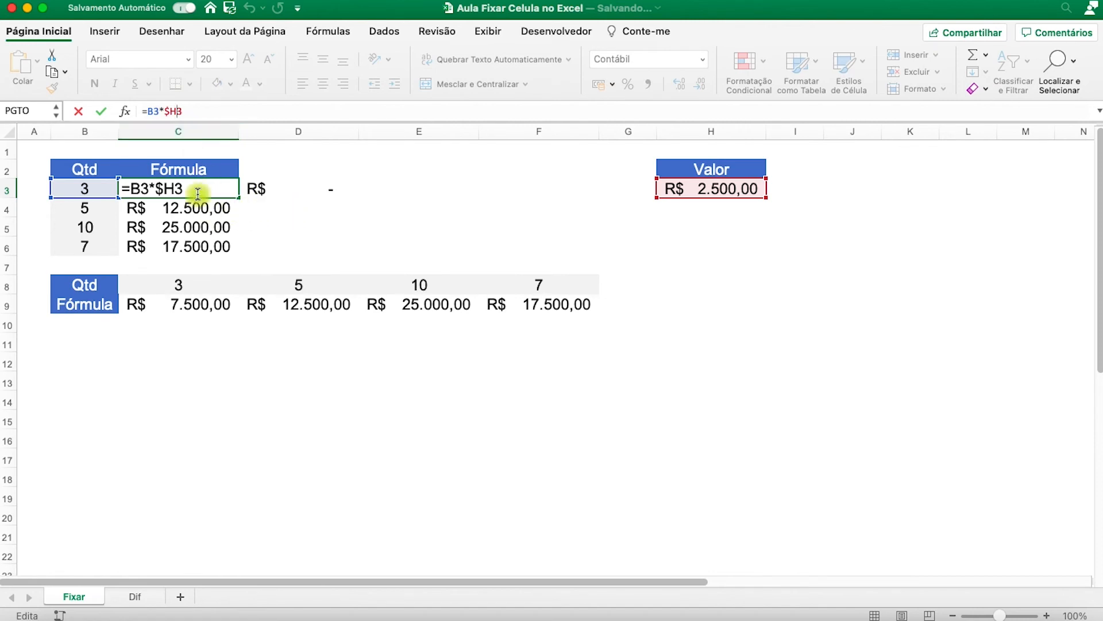
{"action": "key", "text": "Escape"}
{"action": "left_click_drag", "start_coordinate": [230, 168], "coordinate": [500, 165]}
{"action": "left_click", "coordinate": [502, 164]}
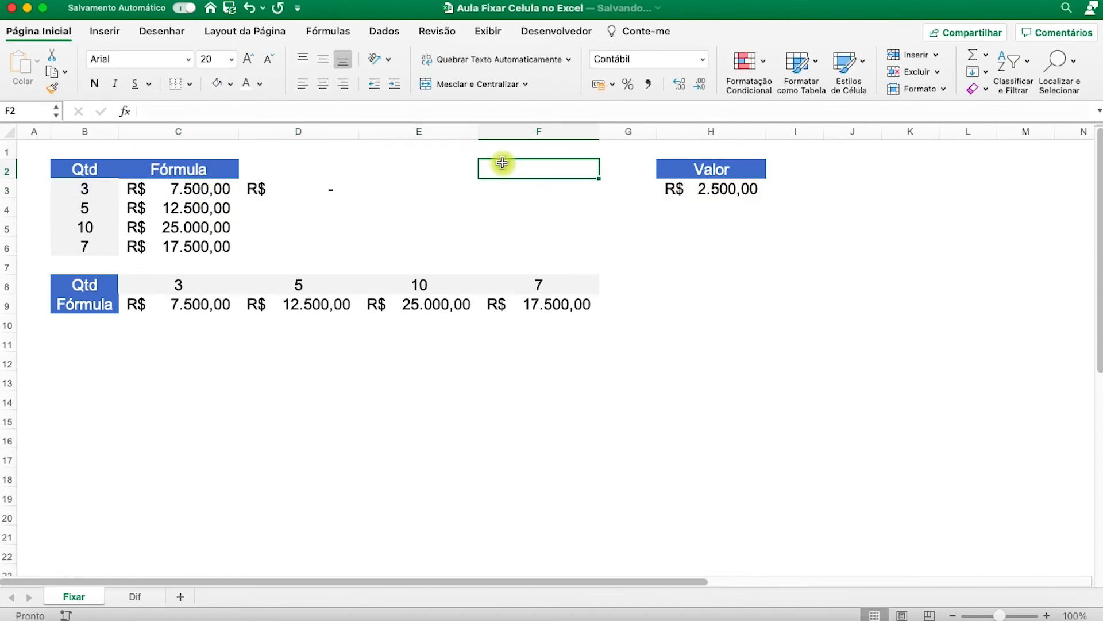
{"action": "left_click_drag", "start_coordinate": [185, 168], "coordinate": [190, 224]}
{"action": "left_click", "coordinate": [203, 187]}
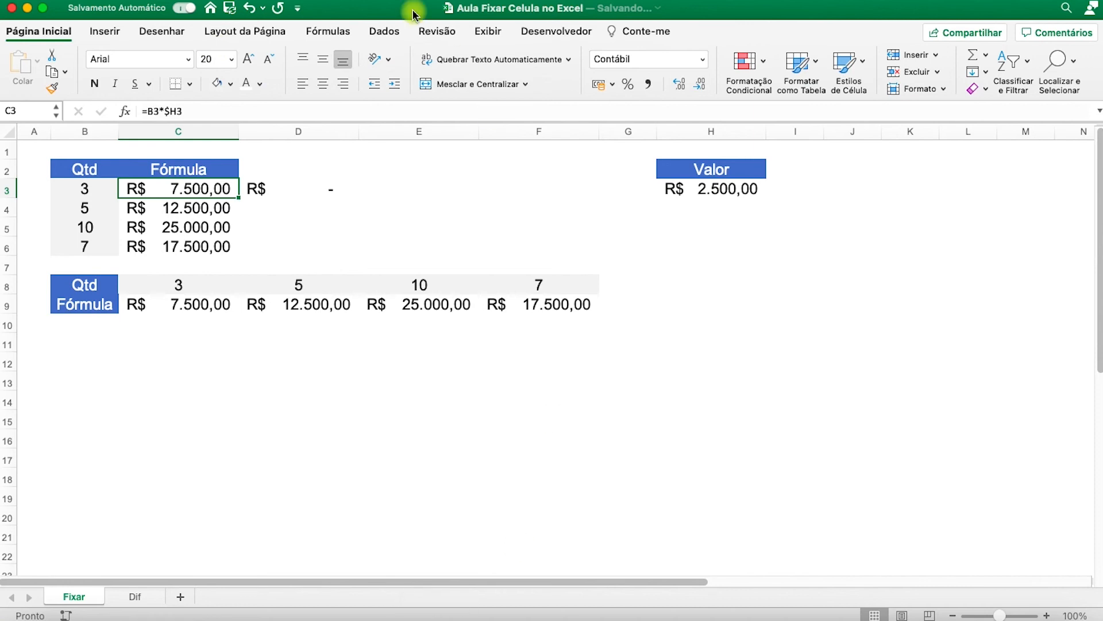
Step: Change the C3 formula to =$B$3*H$3, fully locking the quantity and only the value's row, and copy it down through C6
{"action": "left_click", "coordinate": [153, 111]}
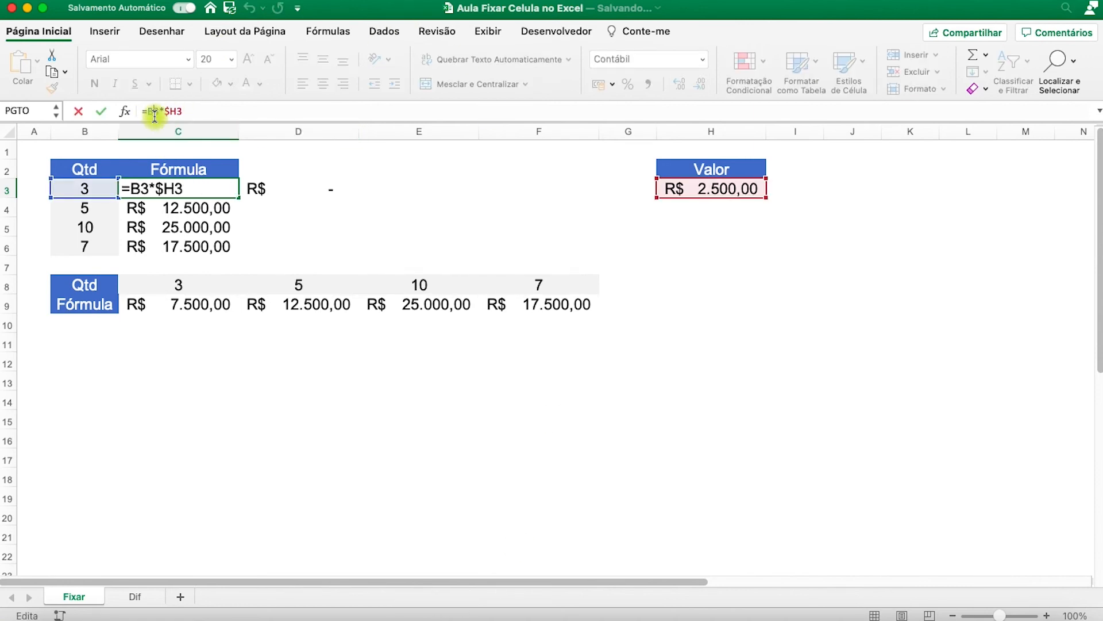
{"action": "key", "text": "F4"}
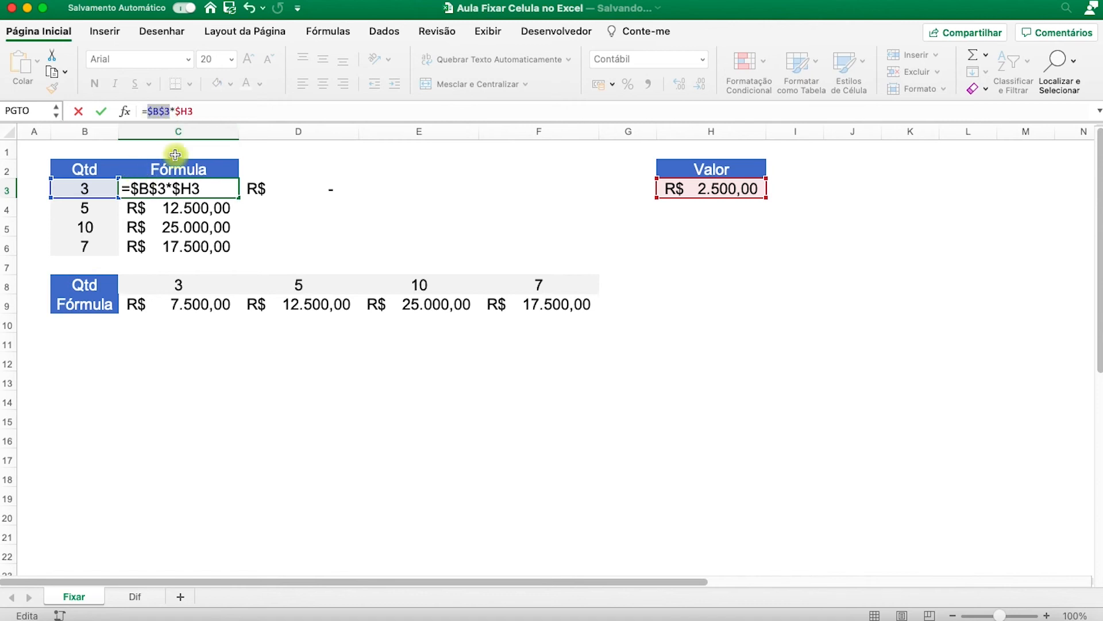
{"action": "left_click", "coordinate": [207, 110]}
{"action": "key", "text": "F4"}
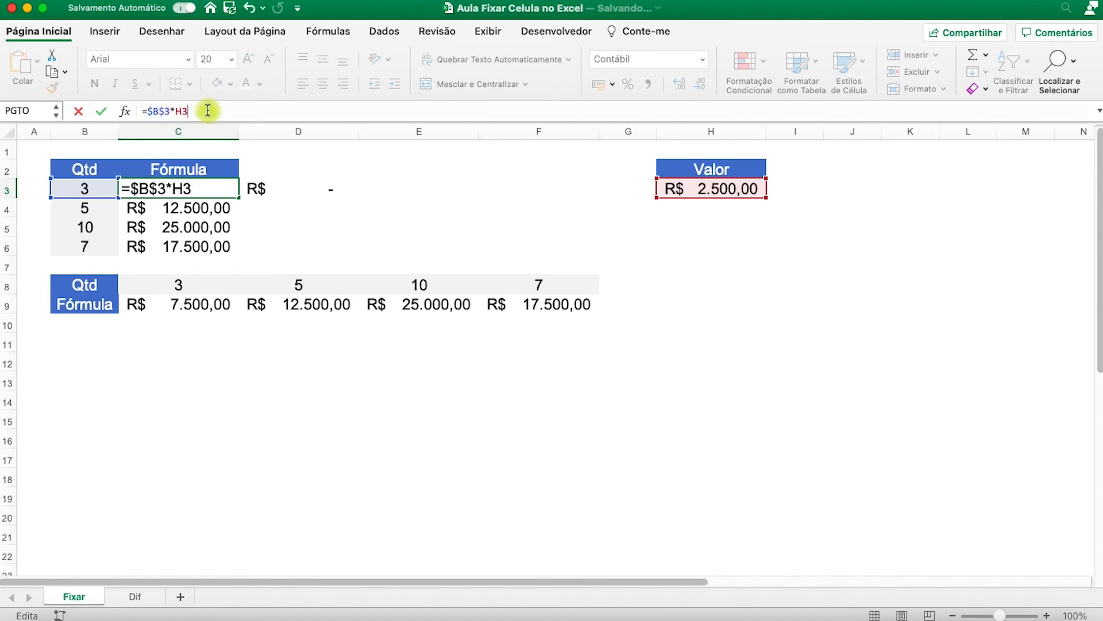
{"action": "key", "text": "F4"}
{"action": "key", "text": "F4"}
{"action": "key", "text": "Return"}
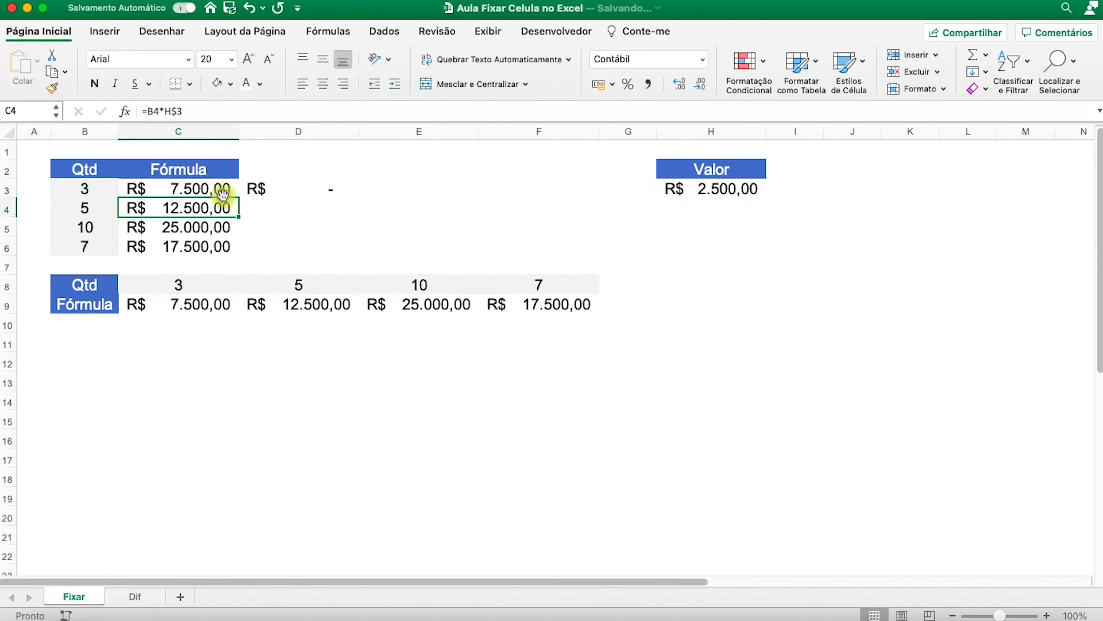
{"action": "left_click", "coordinate": [222, 185]}
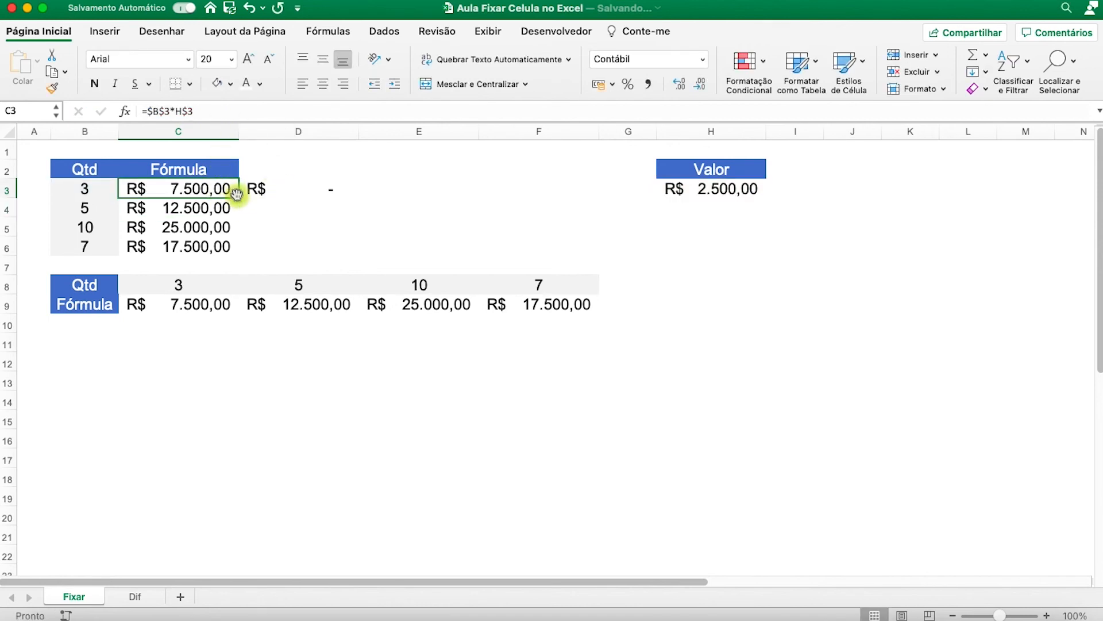
{"action": "left_click_drag", "start_coordinate": [239, 197], "coordinate": [227, 248]}
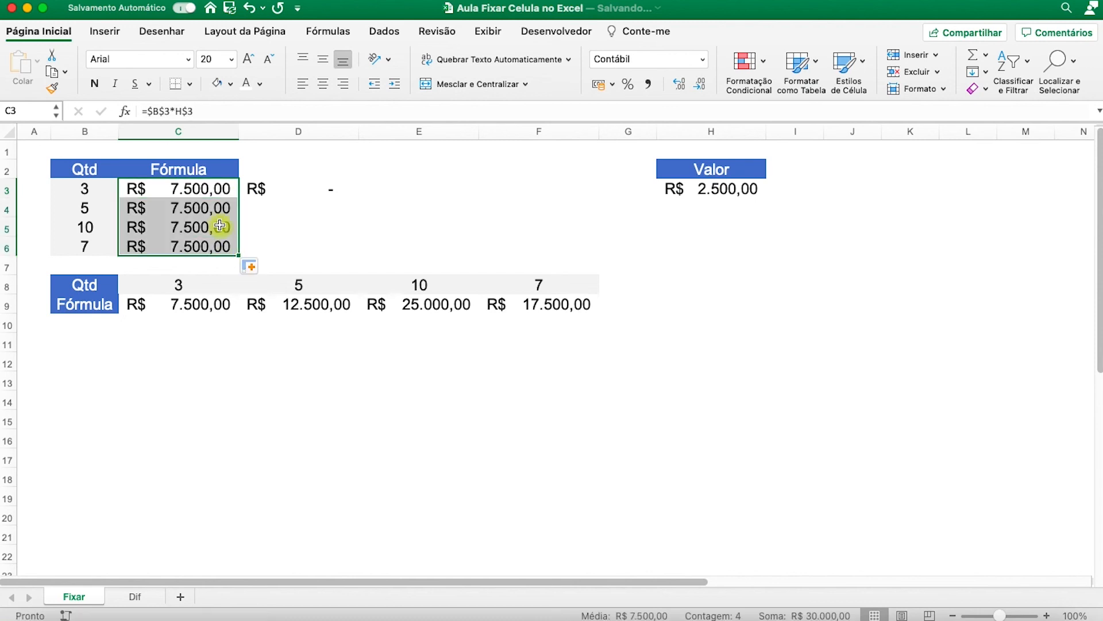
Step: Lock only the column of the value reference in C4, making the formula =$B$3*$H3, and copy it down through C6
{"action": "left_click", "coordinate": [224, 207]}
{"action": "left_click", "coordinate": [210, 105]}
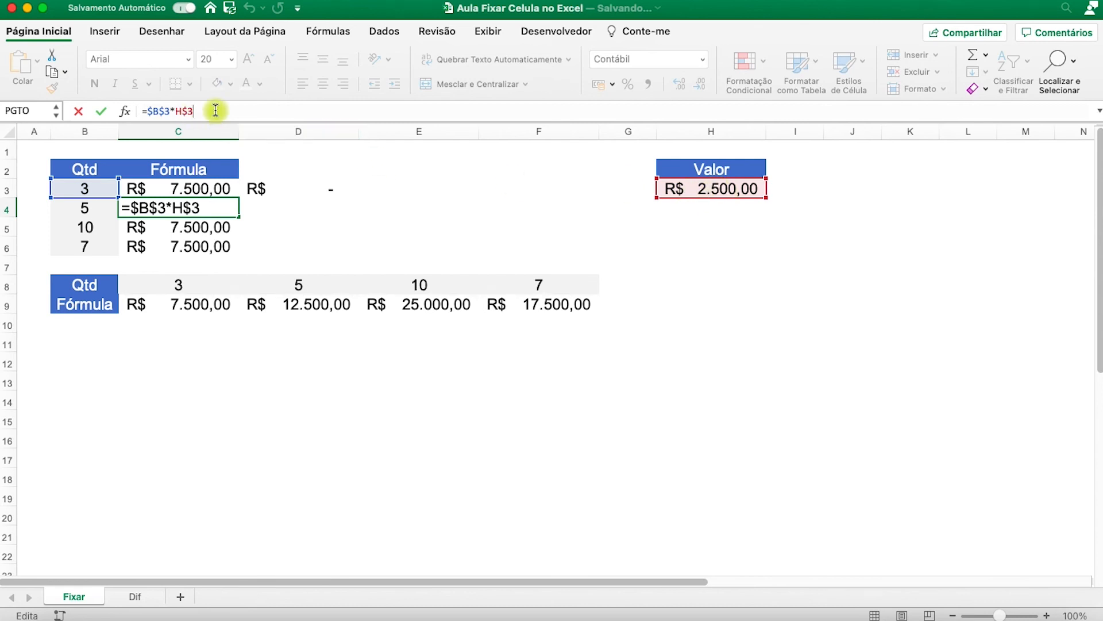
{"action": "key", "text": "F4"}
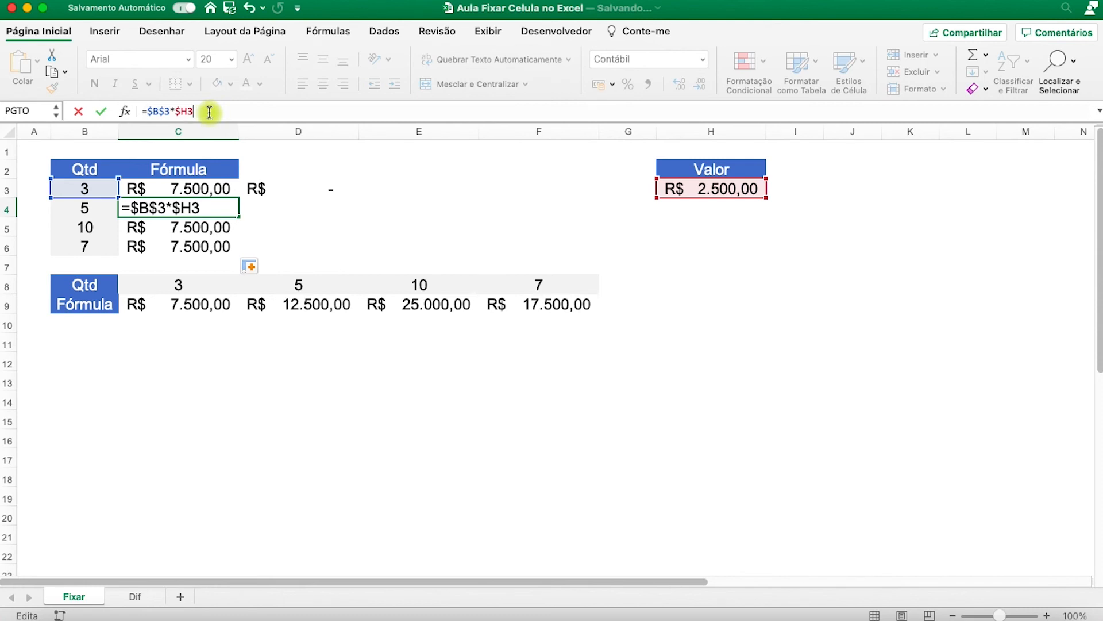
{"action": "key", "text": "Return"}
{"action": "left_click", "coordinate": [222, 188]}
{"action": "left_click", "coordinate": [224, 210]}
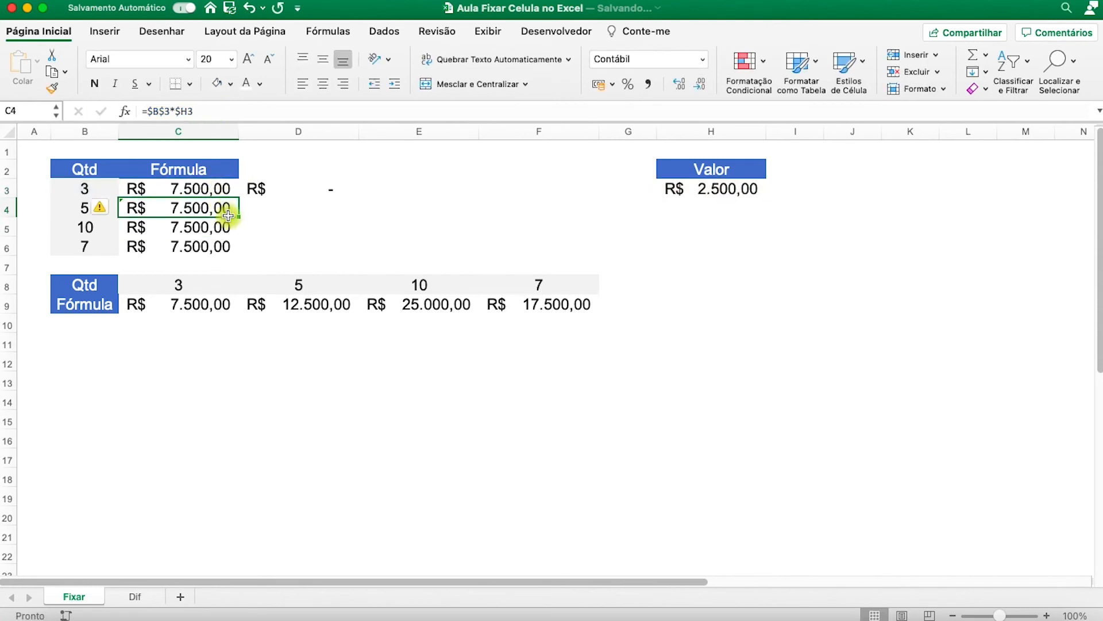
{"action": "left_click_drag", "start_coordinate": [238, 216], "coordinate": [235, 259]}
Step: Copy the C5 formula across through E5 and compare which cells the C5 and E5 formulas reference
{"action": "left_click", "coordinate": [219, 227]}
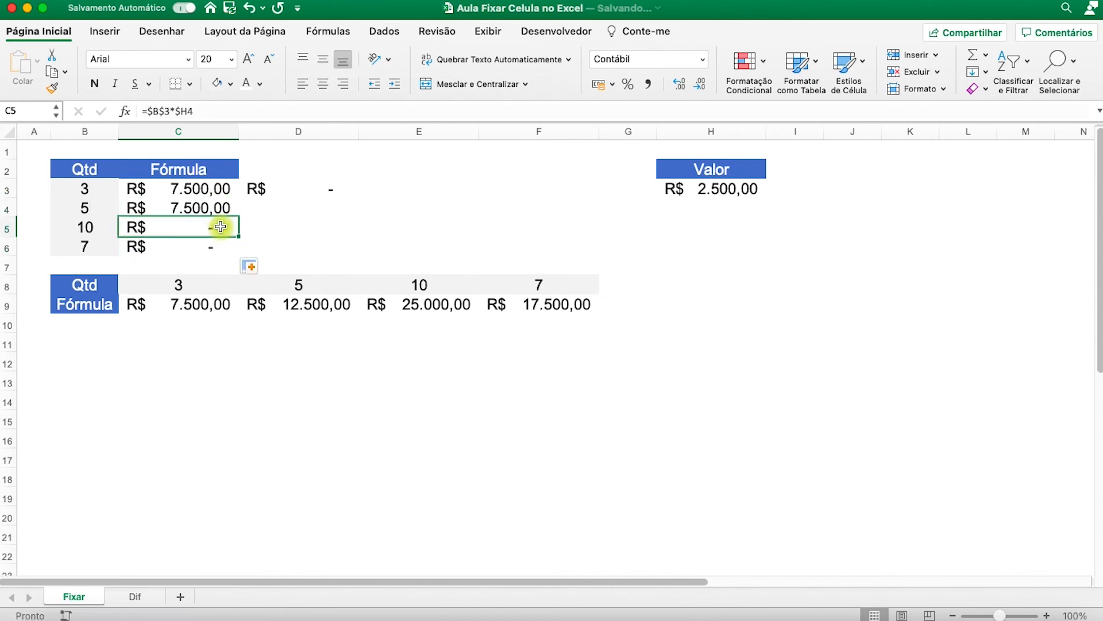
{"action": "left_click", "coordinate": [208, 108]}
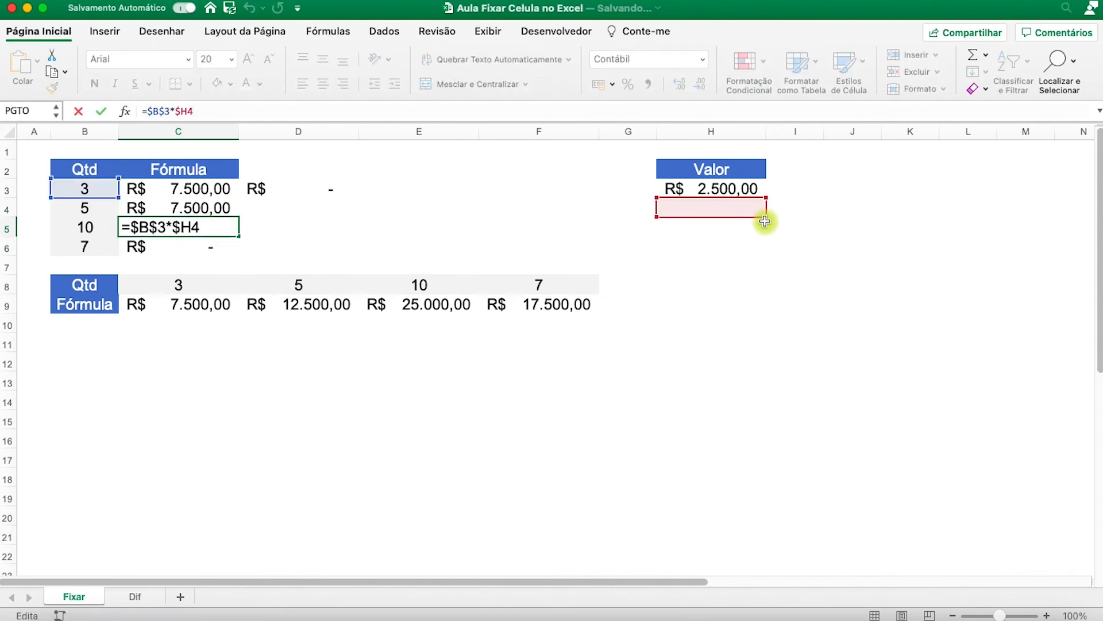
{"action": "left_click", "coordinate": [235, 234]}
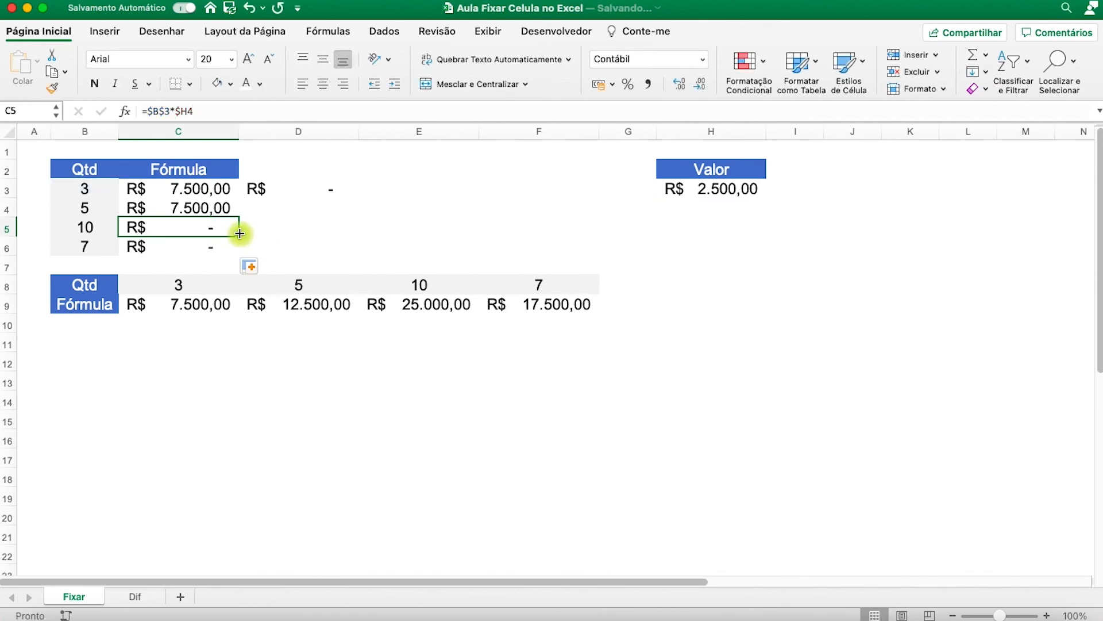
{"action": "left_click_drag", "start_coordinate": [238, 236], "coordinate": [434, 230]}
{"action": "left_click", "coordinate": [374, 229]}
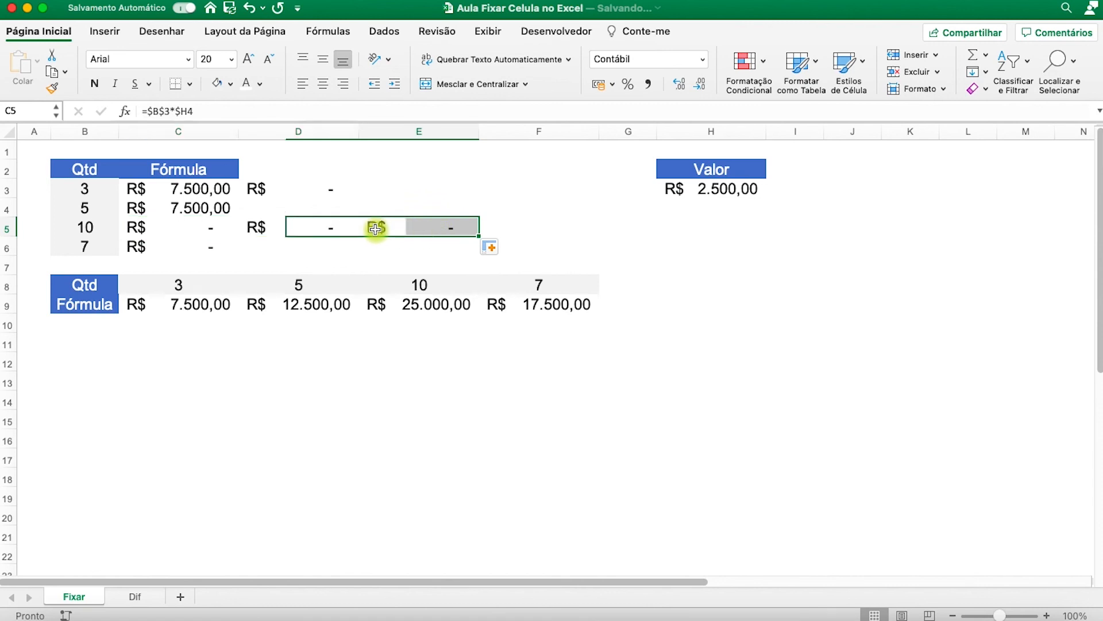
{"action": "left_click", "coordinate": [266, 108]}
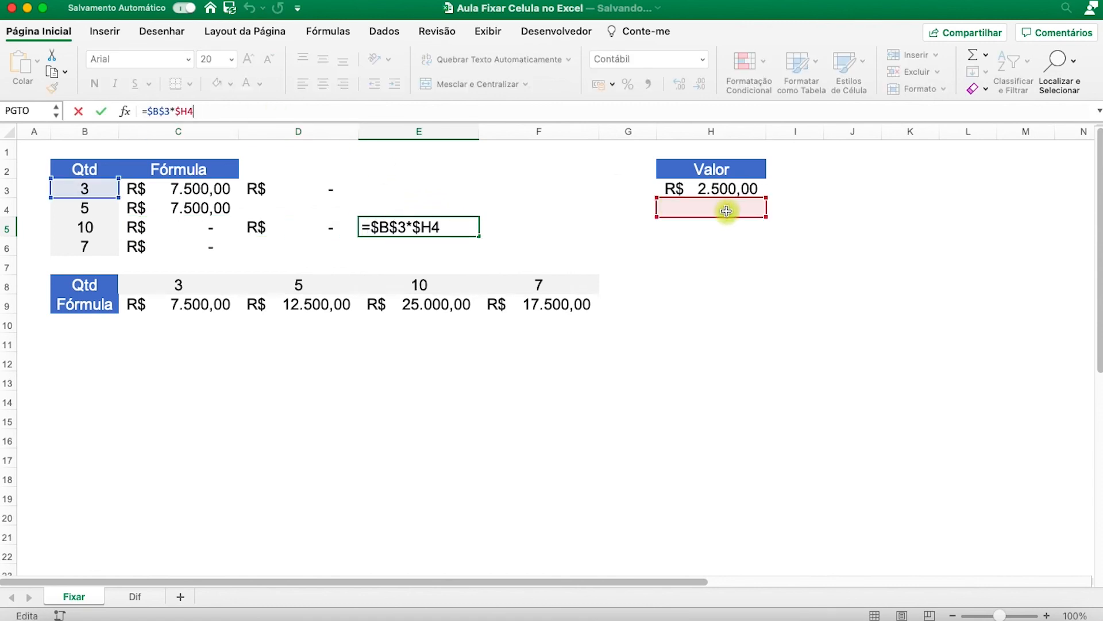
{"action": "left_click", "coordinate": [371, 222]}
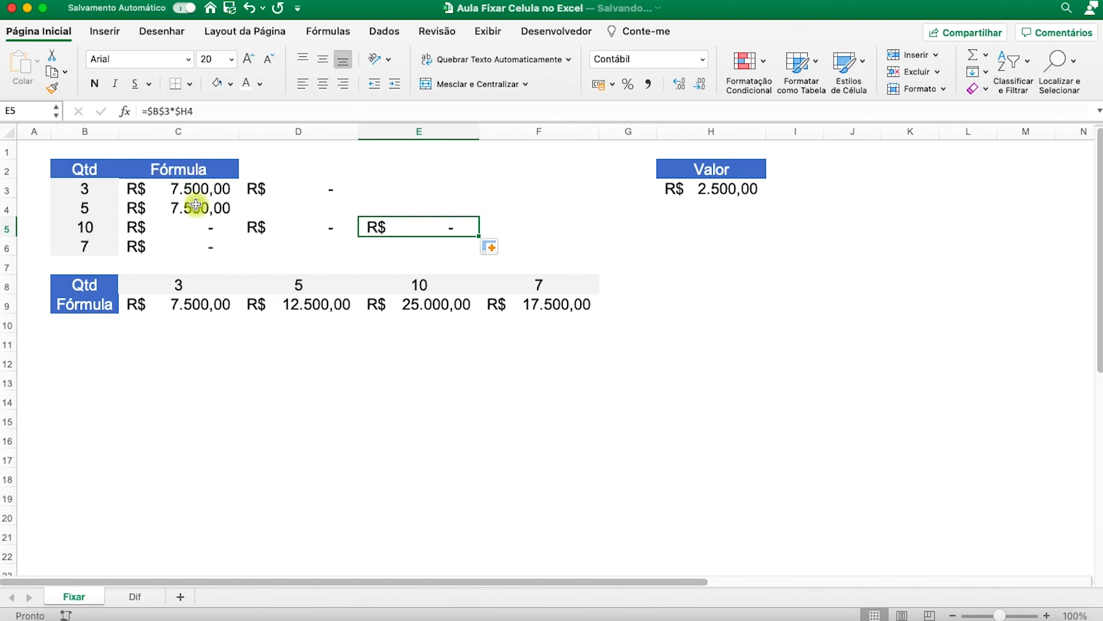
Step: Clear all the formulas from C3:E6 and from the horizontal table's Fórmula row, C9:F9
{"action": "left_click_drag", "start_coordinate": [178, 185], "coordinate": [370, 241]}
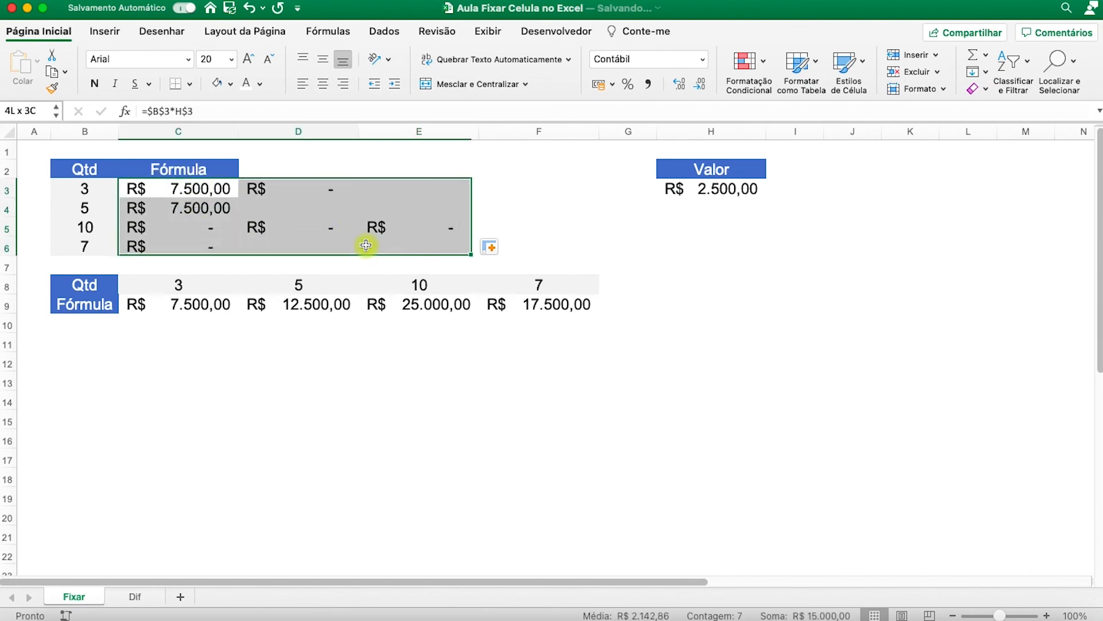
{"action": "key", "text": "Delete"}
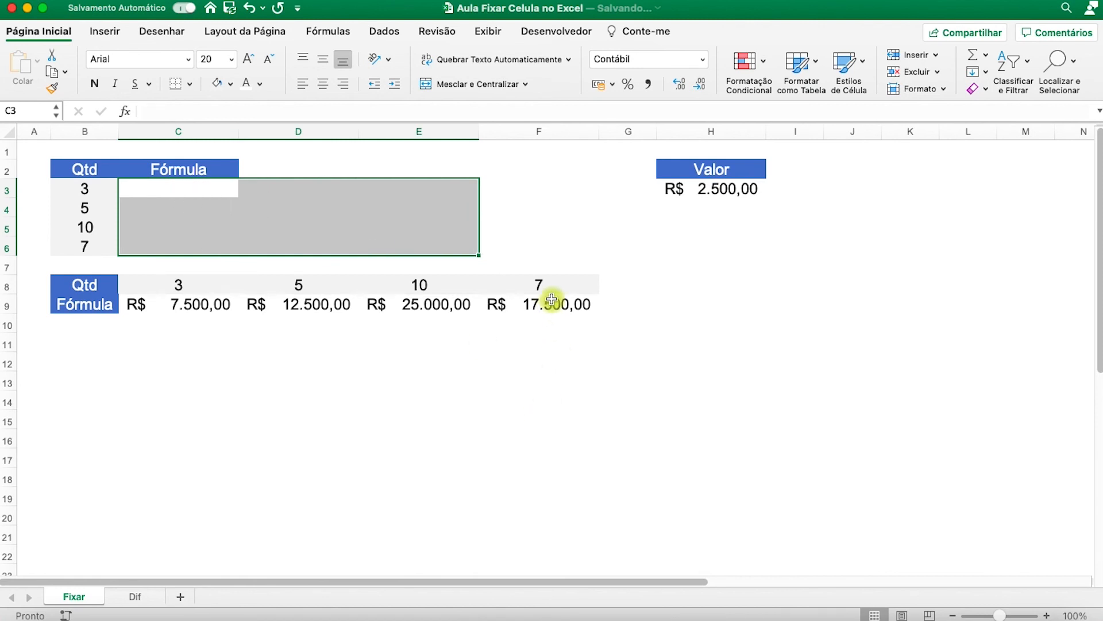
{"action": "left_click_drag", "start_coordinate": [546, 303], "coordinate": [206, 300]}
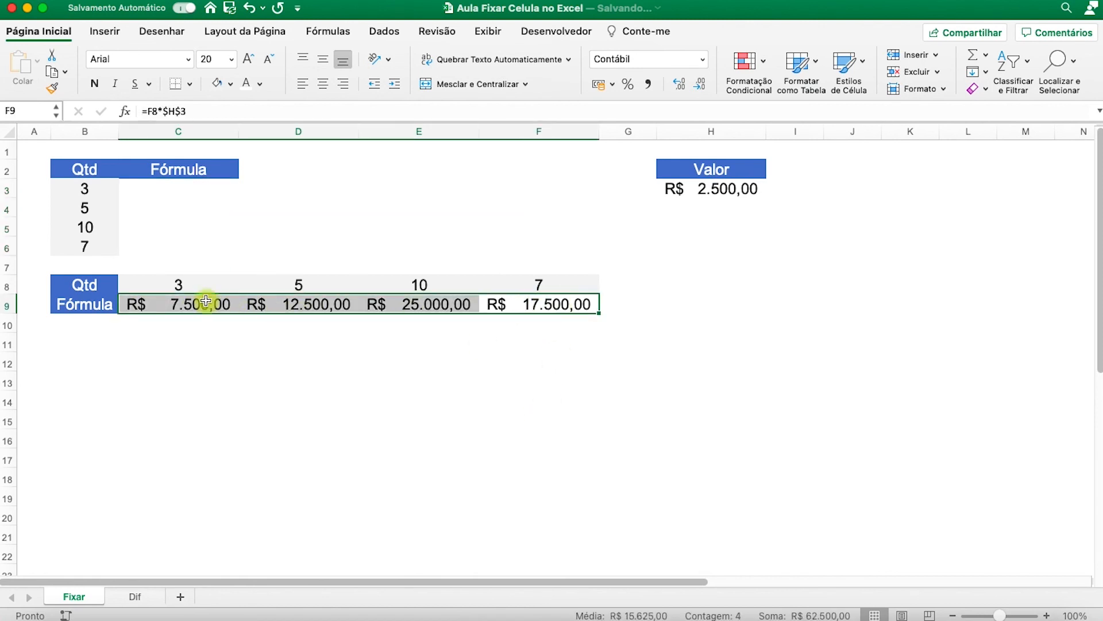
{"action": "key", "text": "Delete"}
{"action": "left_click", "coordinate": [156, 192]}
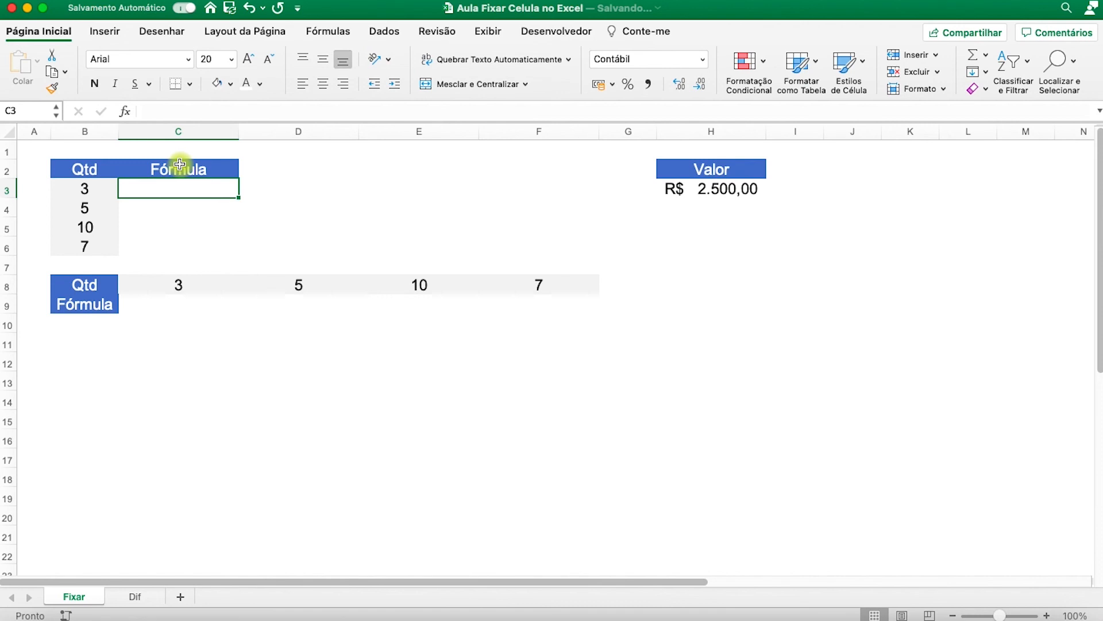
{"action": "left_click", "coordinate": [178, 110]}
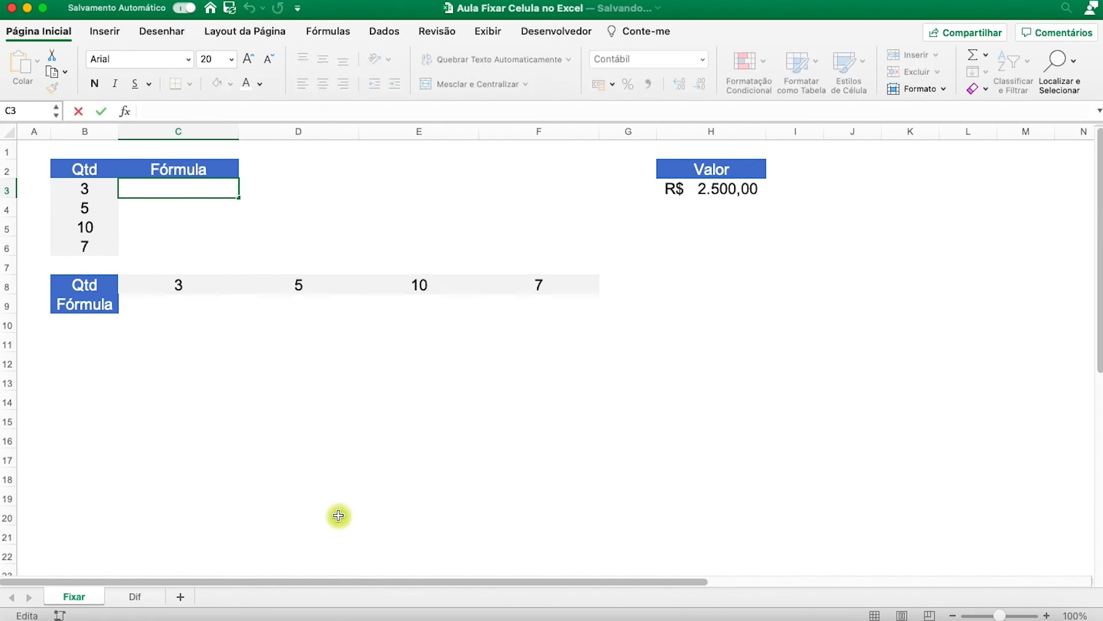
{"action": "type", "text": "$"}
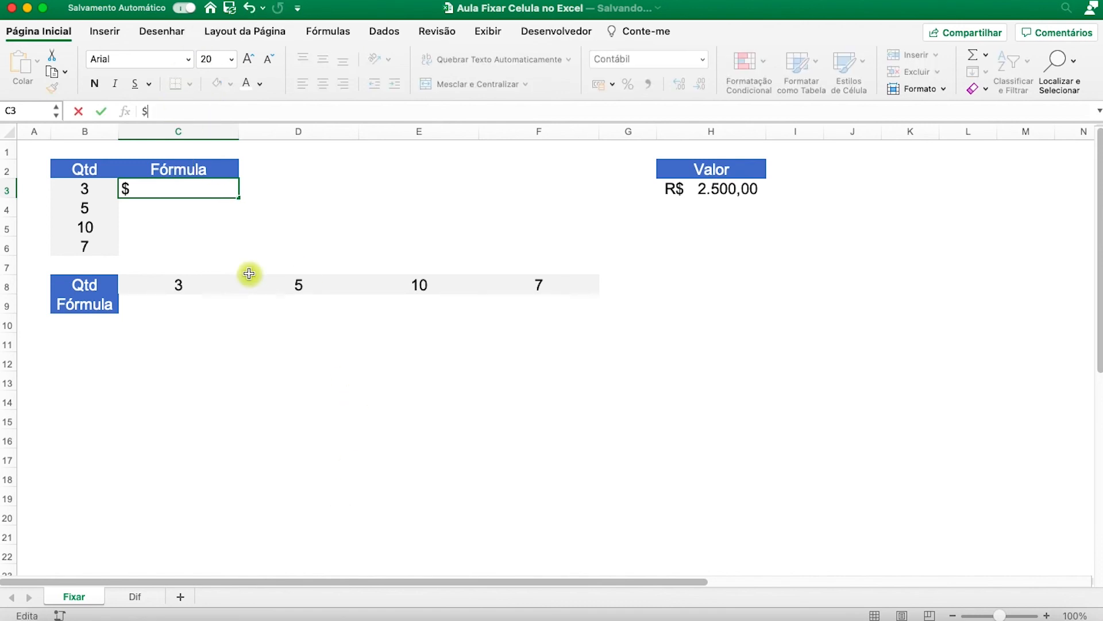
{"action": "key", "text": "Escape"}
Step: Enter the row-locked reference example C$3 as text in cell E12
{"action": "left_click", "coordinate": [443, 362]}
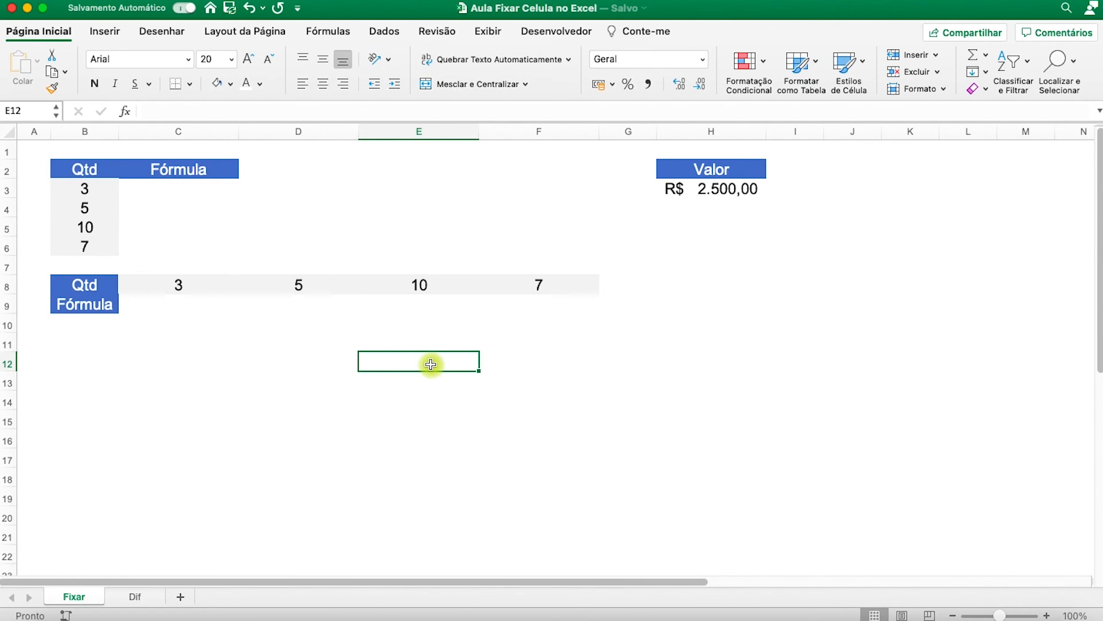
{"action": "type", "text": "C"}
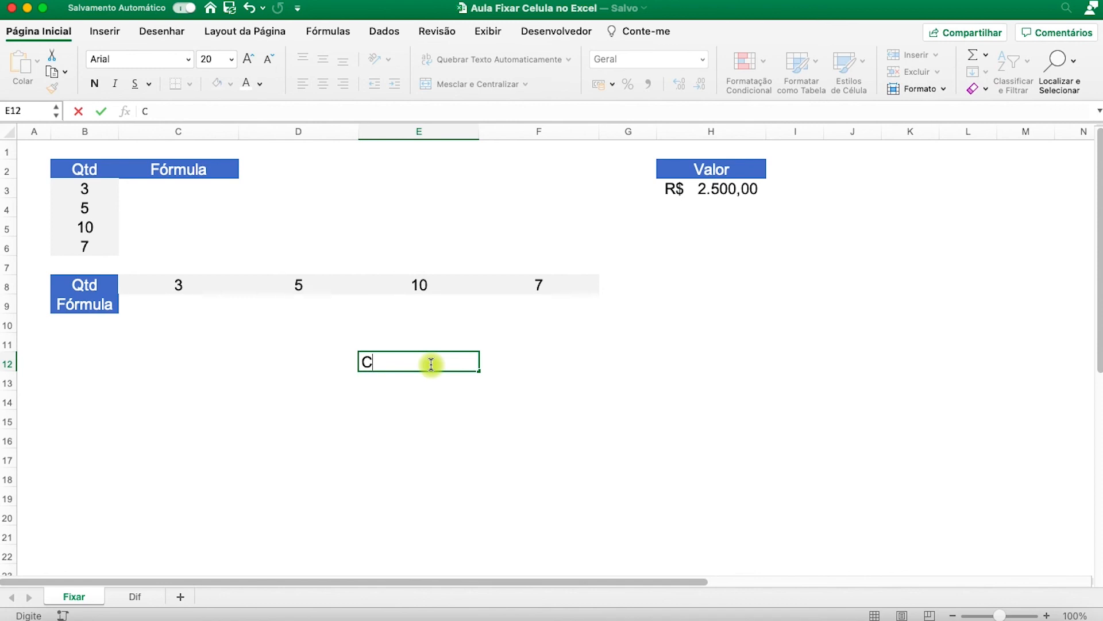
{"action": "type", "text": "$3"}
{"action": "key", "text": "Return"}
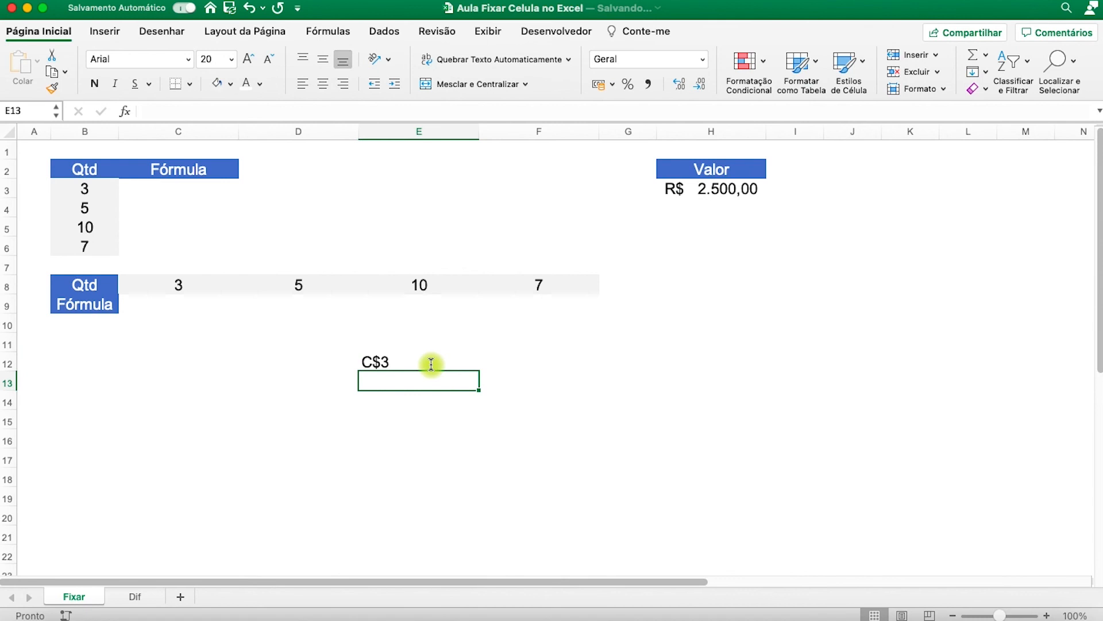
{"action": "left_click", "coordinate": [379, 362]}
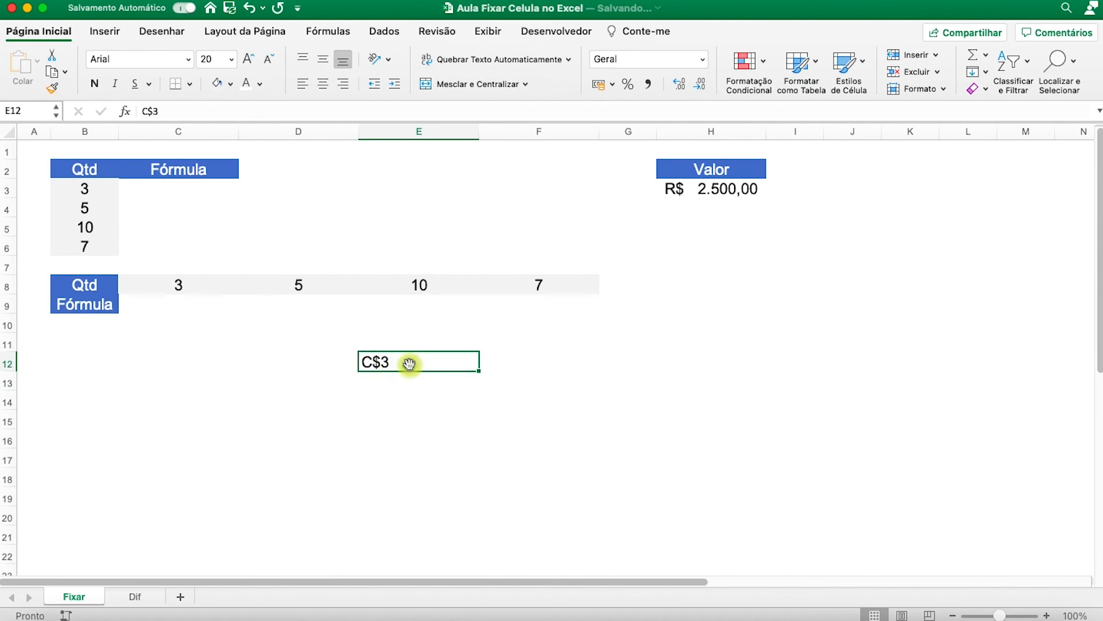
Step: Enter the column-locked reference example $C3 as text in cell E14
{"action": "left_click", "coordinate": [393, 399]}
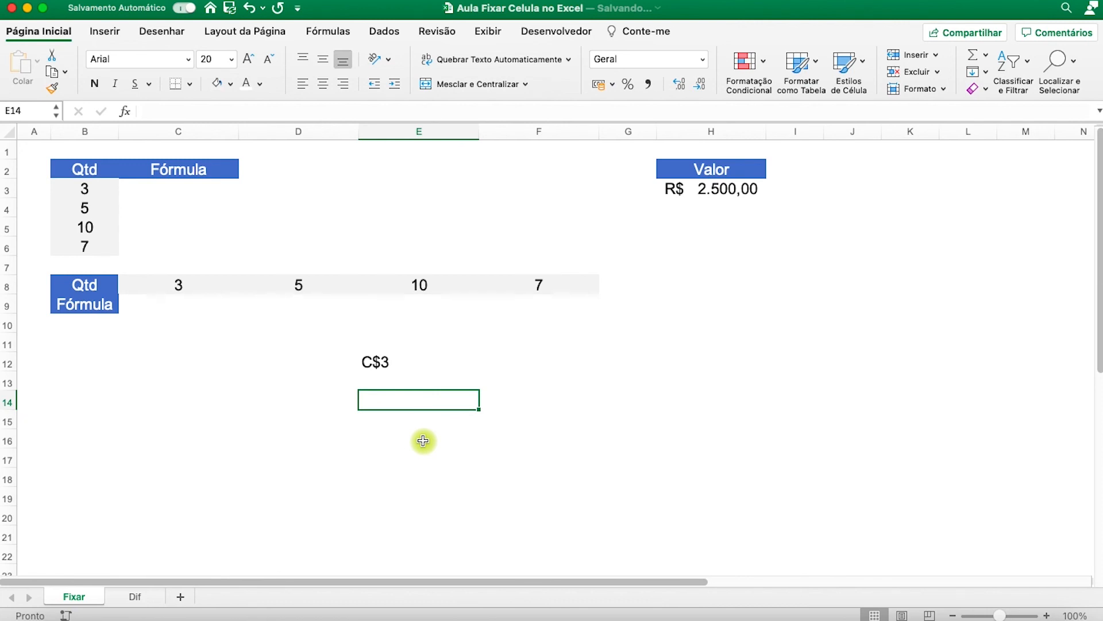
{"action": "type", "text": "$"}
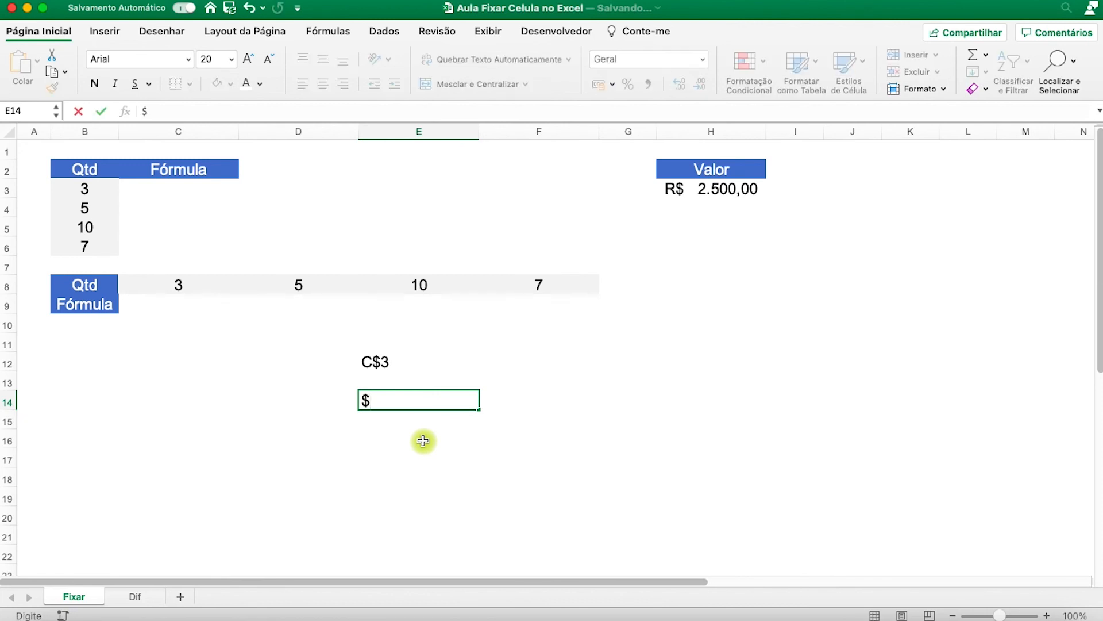
{"action": "type", "text": "C3"}
{"action": "key", "text": "Return"}
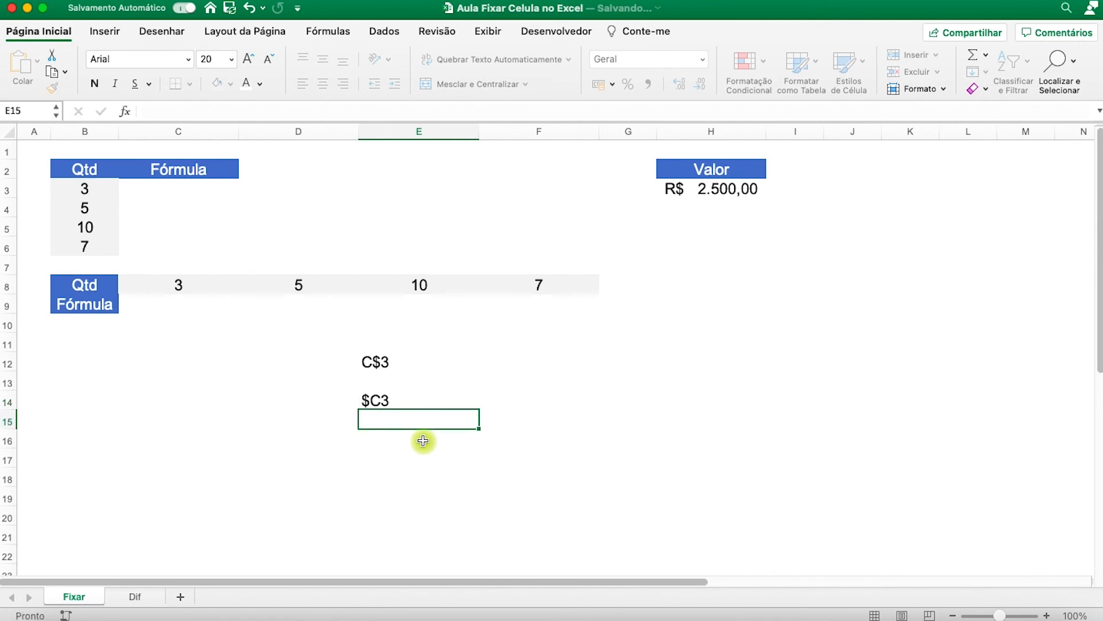
Step: Enter the fully locked reference example $C$3 as text in cell E16
{"action": "left_click", "coordinate": [423, 441]}
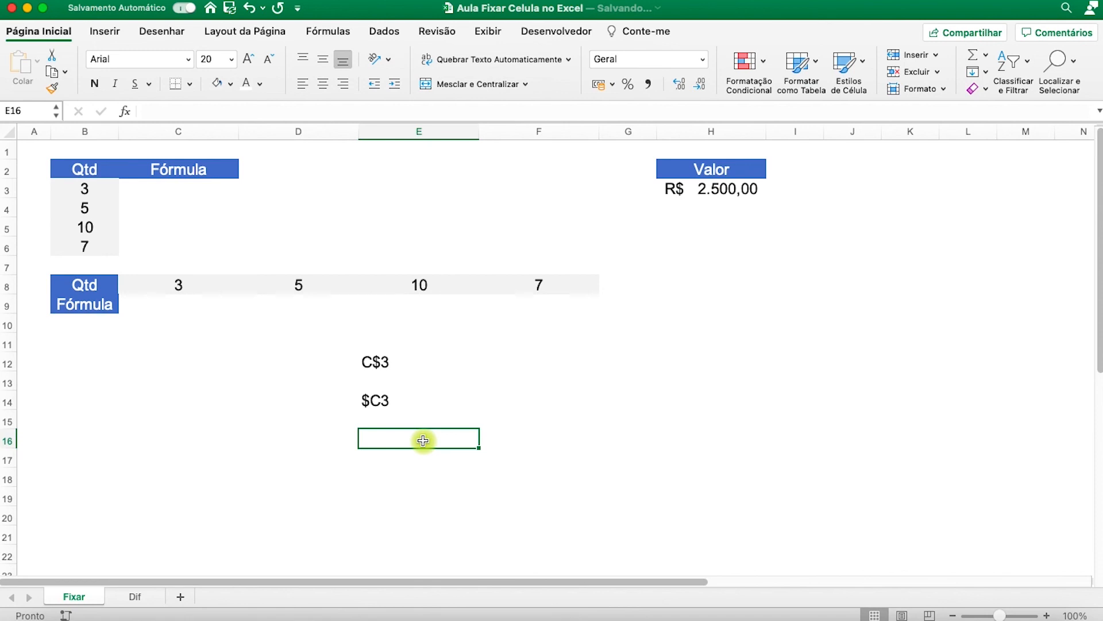
{"action": "type", "text": "$"}
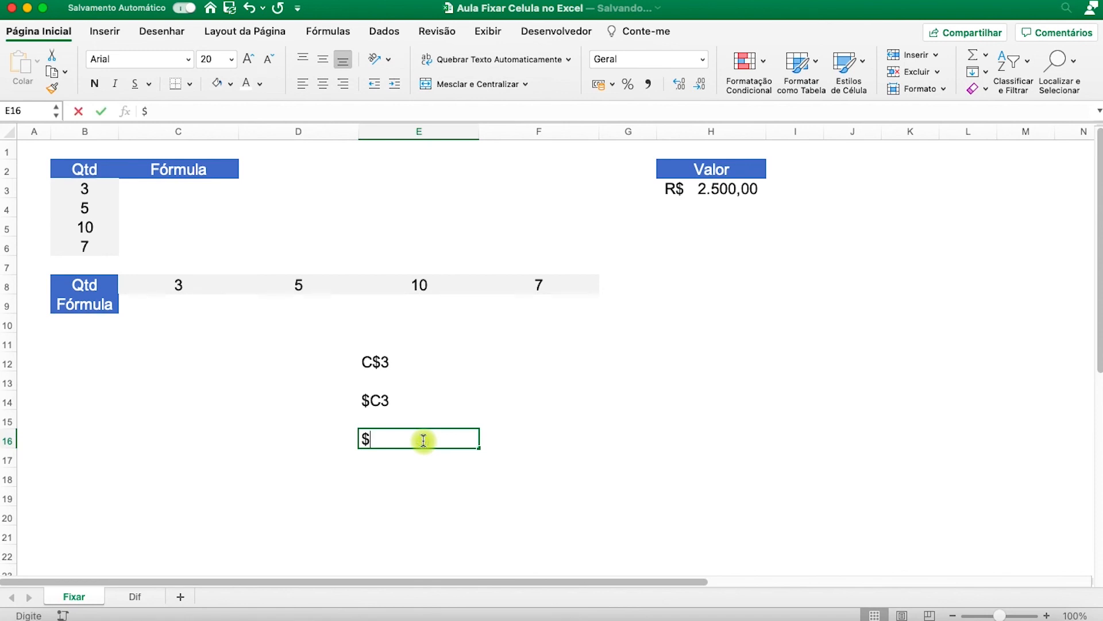
{"action": "type", "text": "C"}
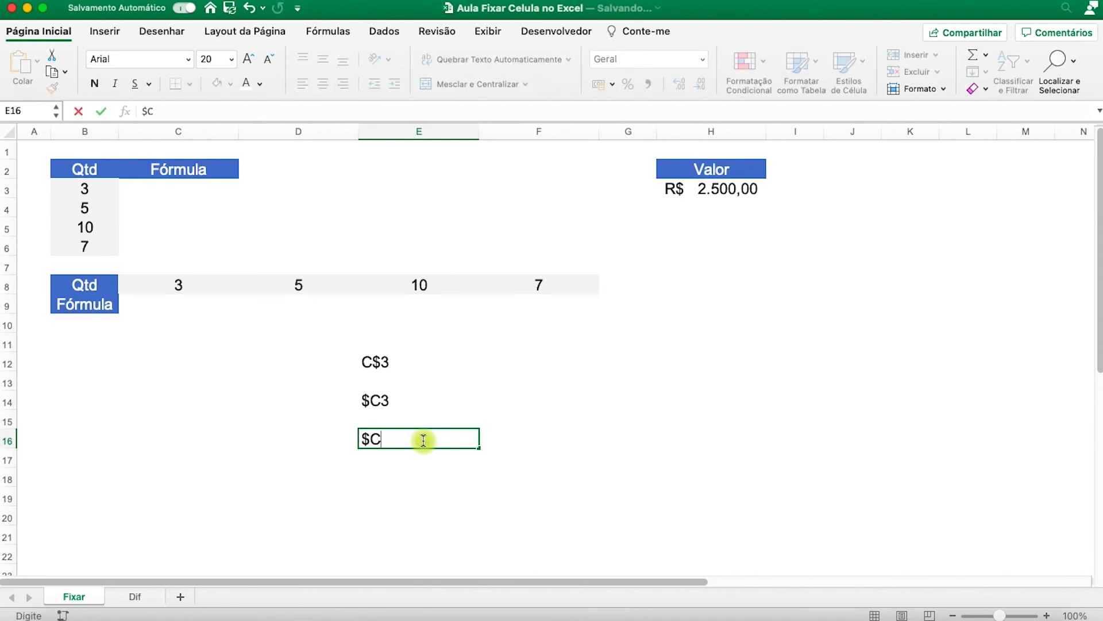
{"action": "type", "text": "$3"}
{"action": "key", "text": "Return"}
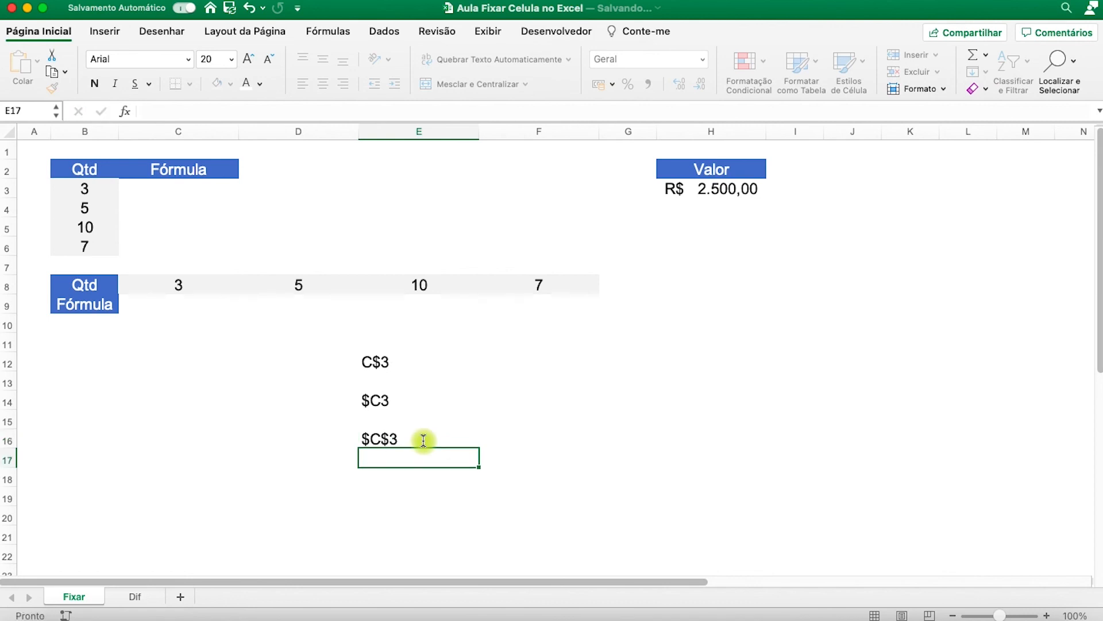
{"action": "left_click", "coordinate": [423, 440]}
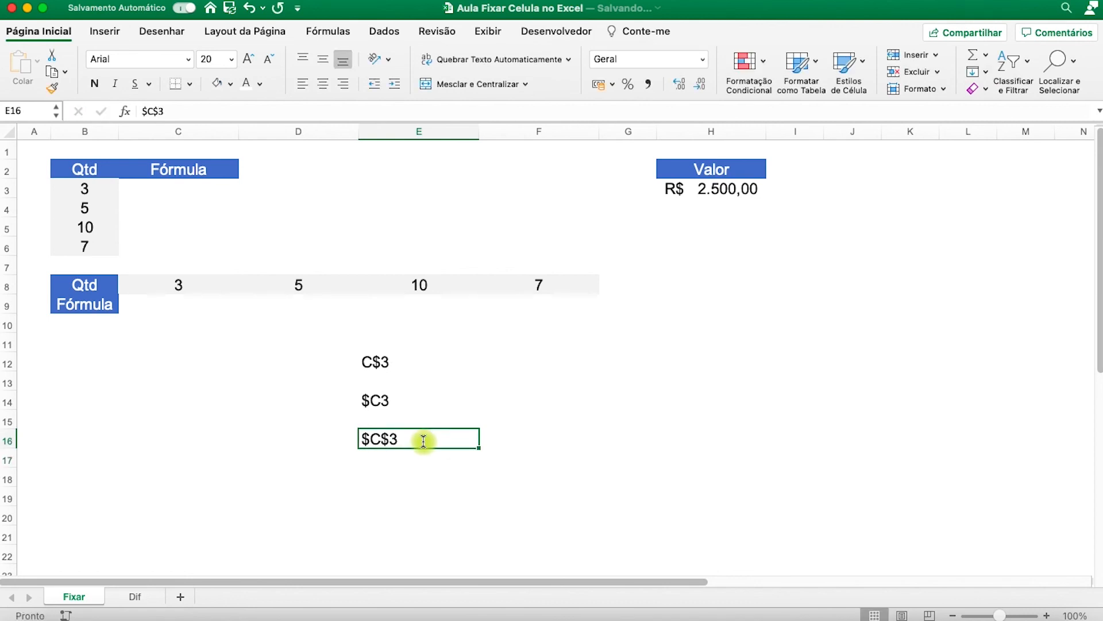
Step: Enter the unlocked, relative reference example C3 as text in cell E18
{"action": "left_click", "coordinate": [394, 471]}
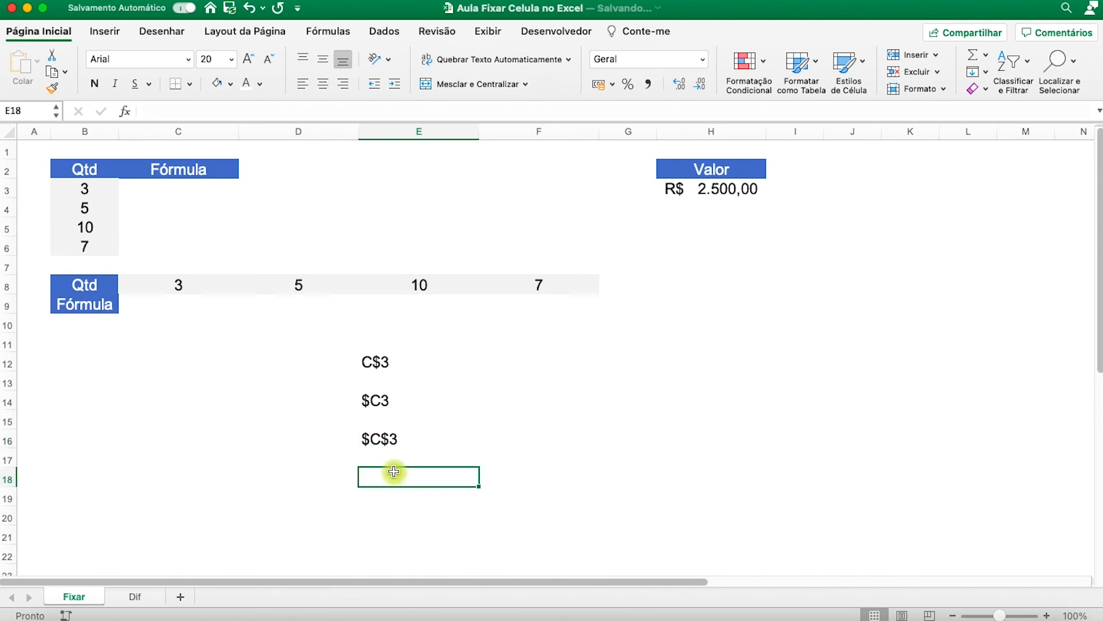
{"action": "type", "text": "C3"}
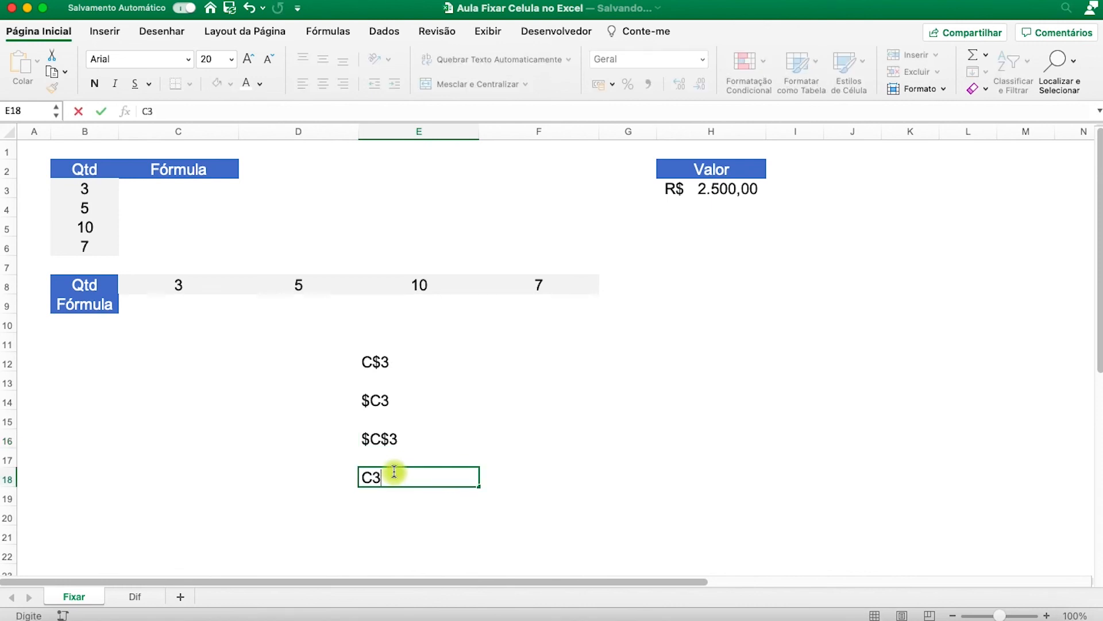
{"action": "key", "text": "Return"}
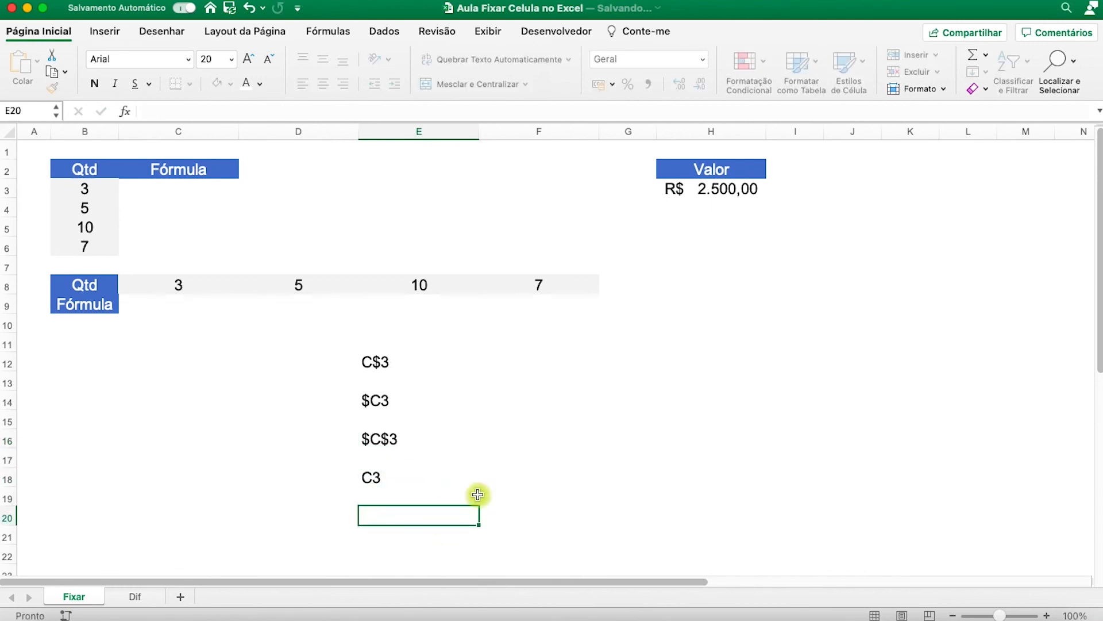
{"action": "left_click", "coordinate": [390, 484]}
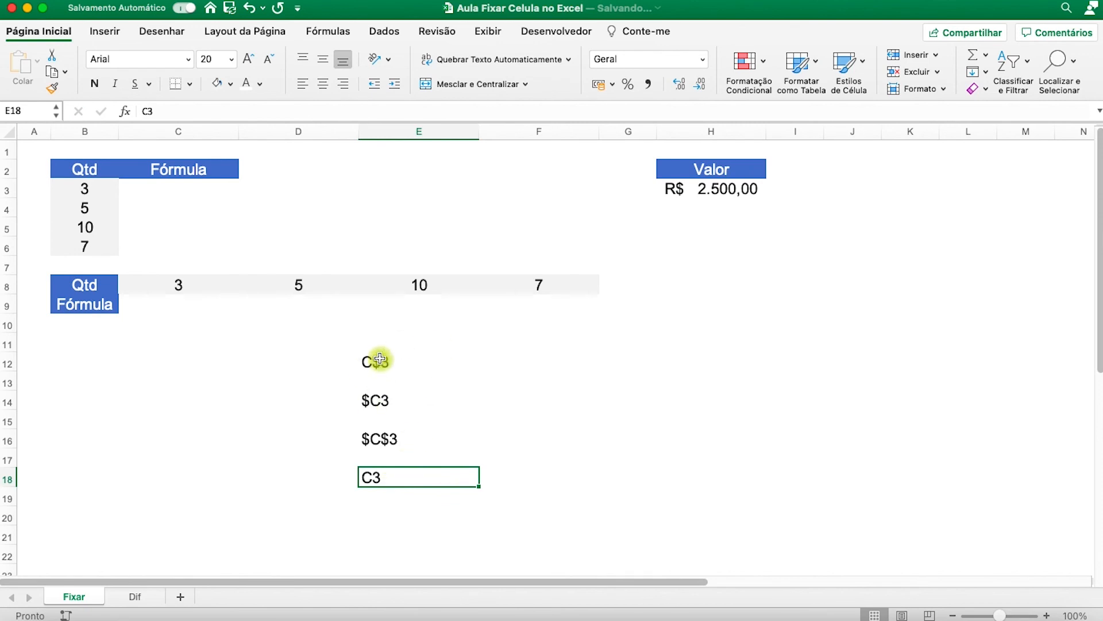